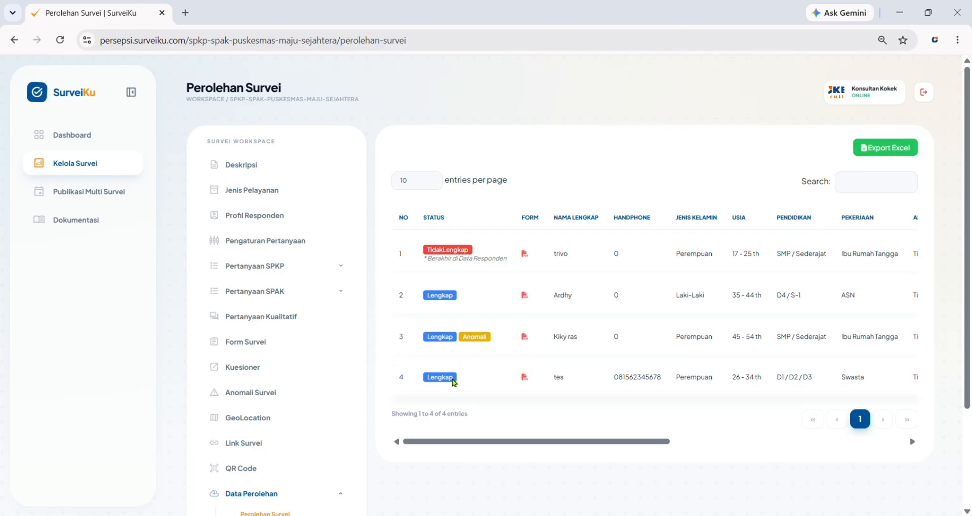
Open Hasil Survei and start a new analysis based on a period (Berdasarkan Periode).
scroll(303, 391, down, 3)
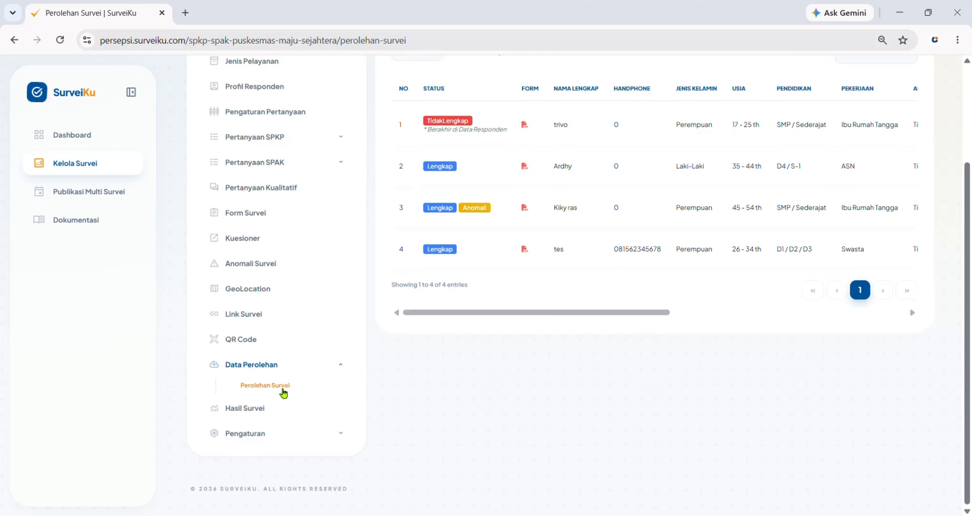
click(262, 411)
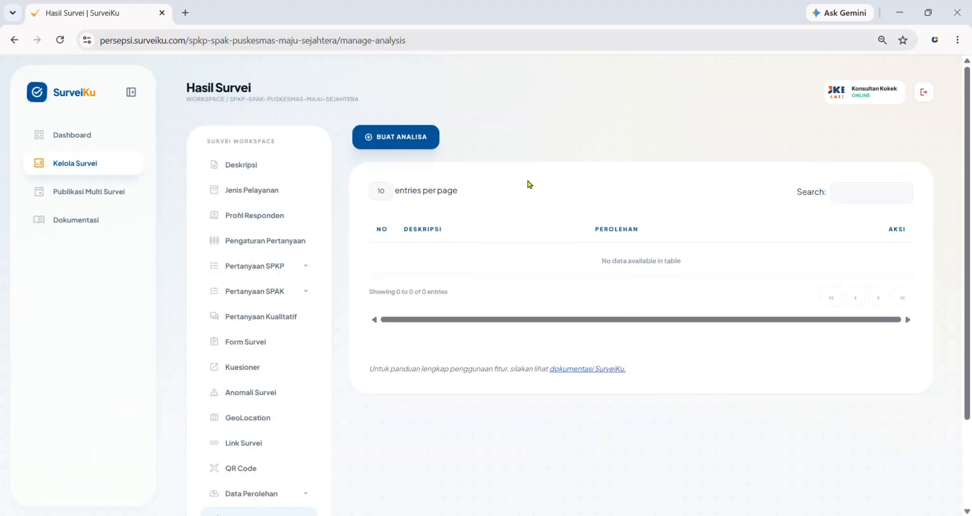
click(416, 146)
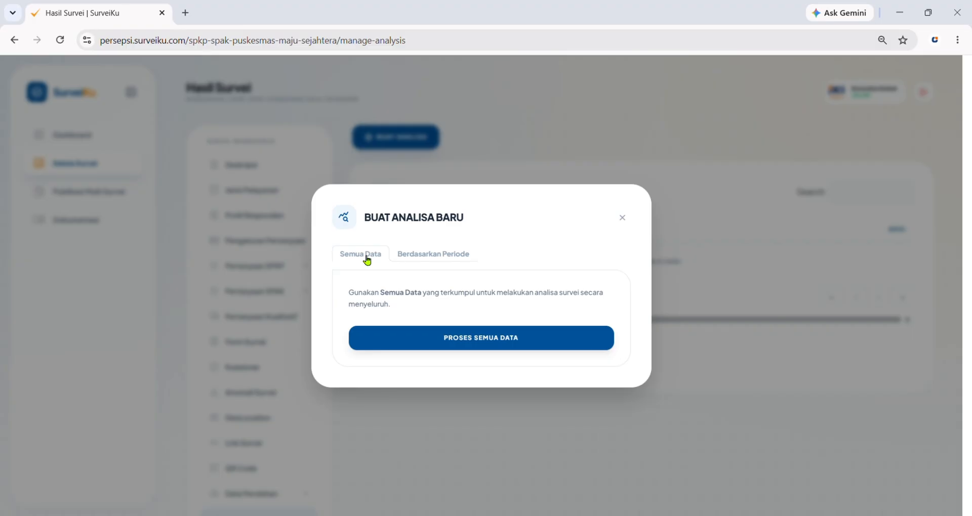
click(424, 258)
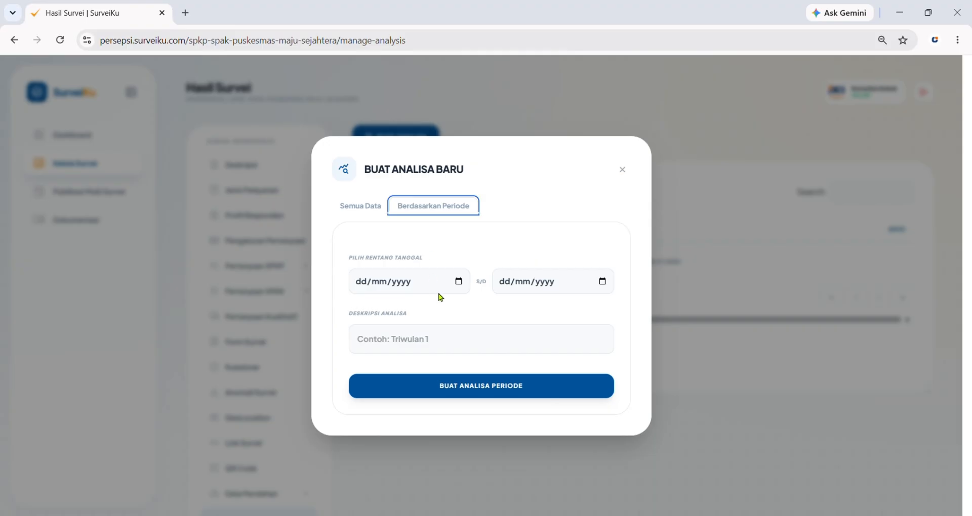
Create the period analysis for 01/07/2026 to 30/09/2026 with the description "Triwulan III 2026".
click(458, 283)
click(408, 342)
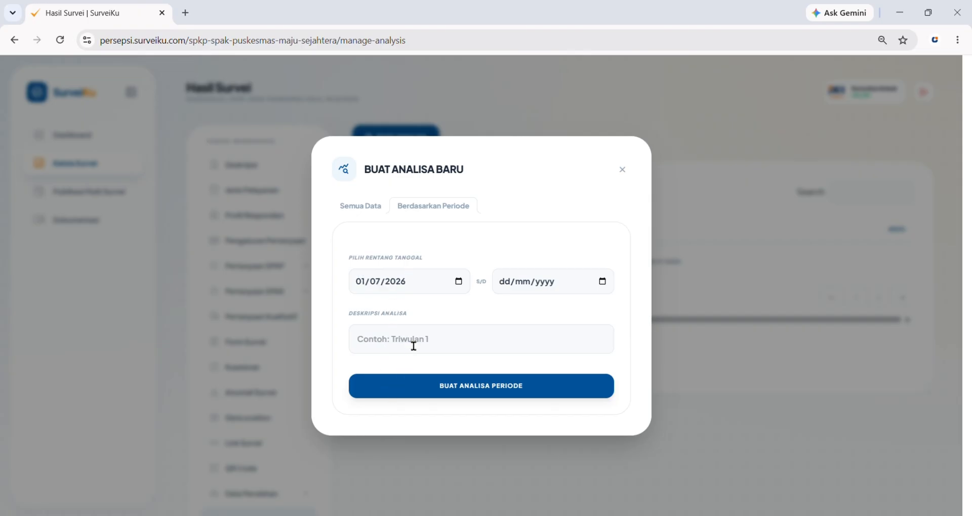
click(596, 311)
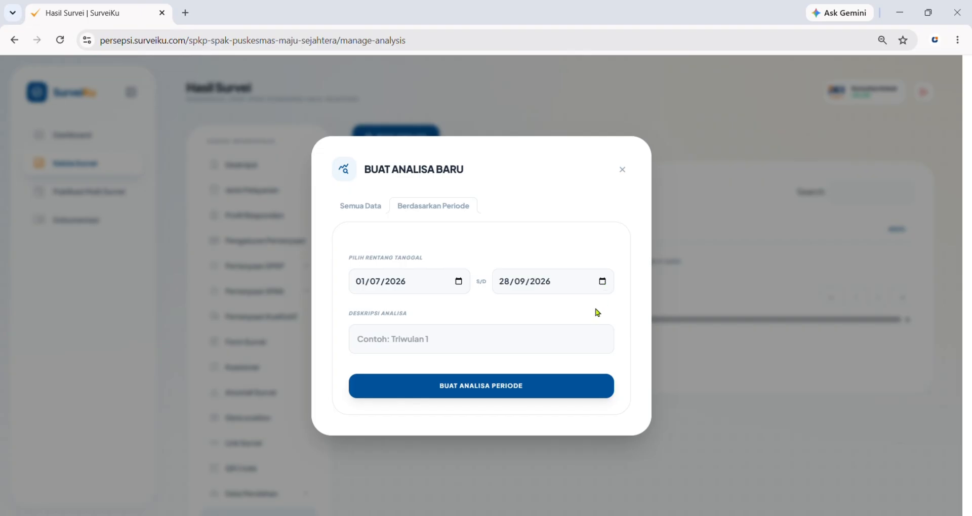
click(547, 397)
click(444, 342)
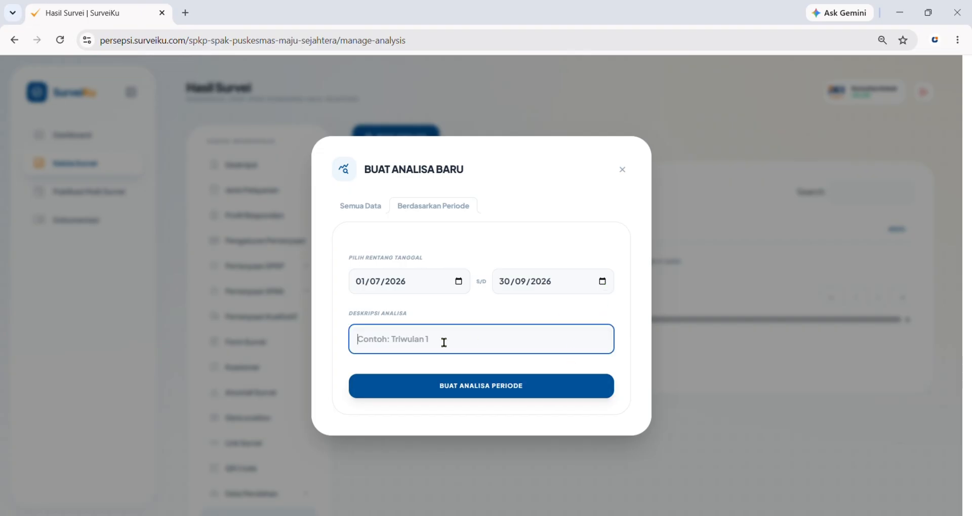
text(Triwulan III 2026)
click(479, 395)
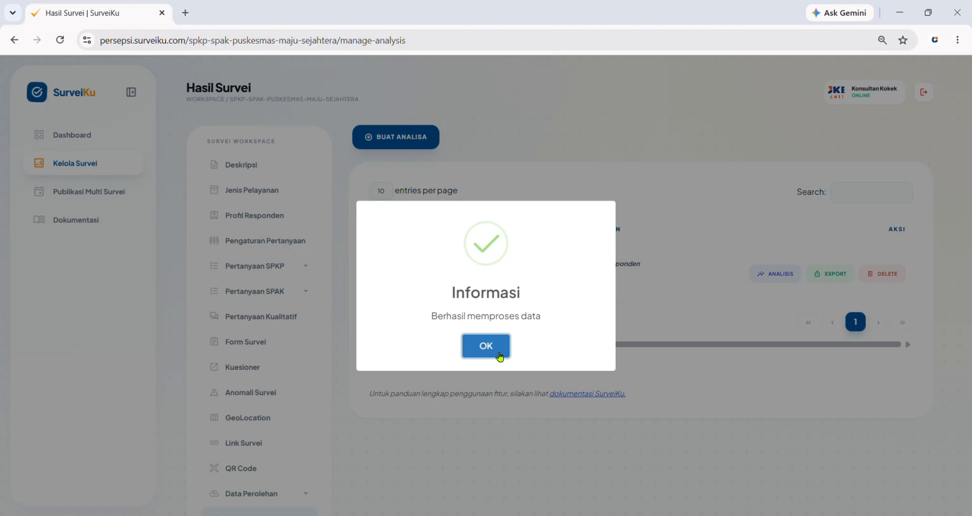
click(500, 358)
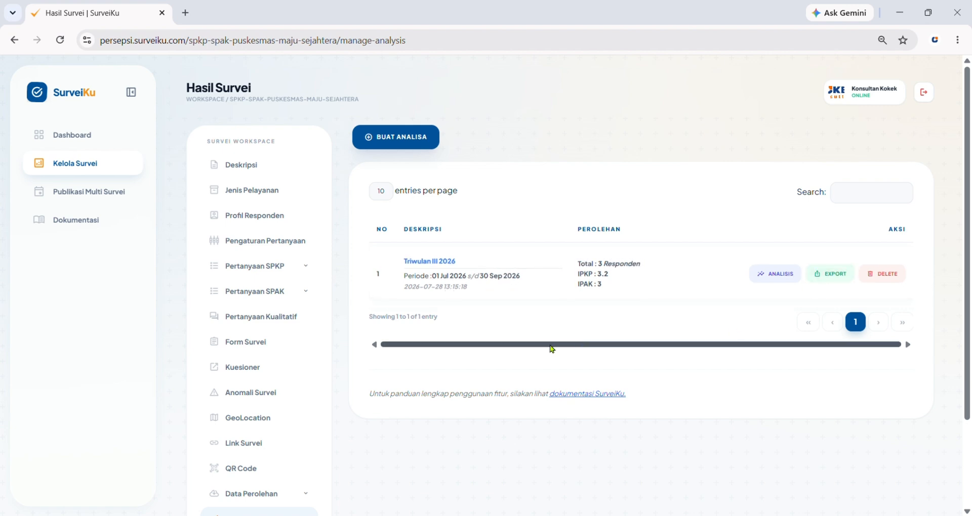
Open the Perolehan Survei list under Data Perolehan to review the completeness status of the responses.
scroll(300, 376, down, 2)
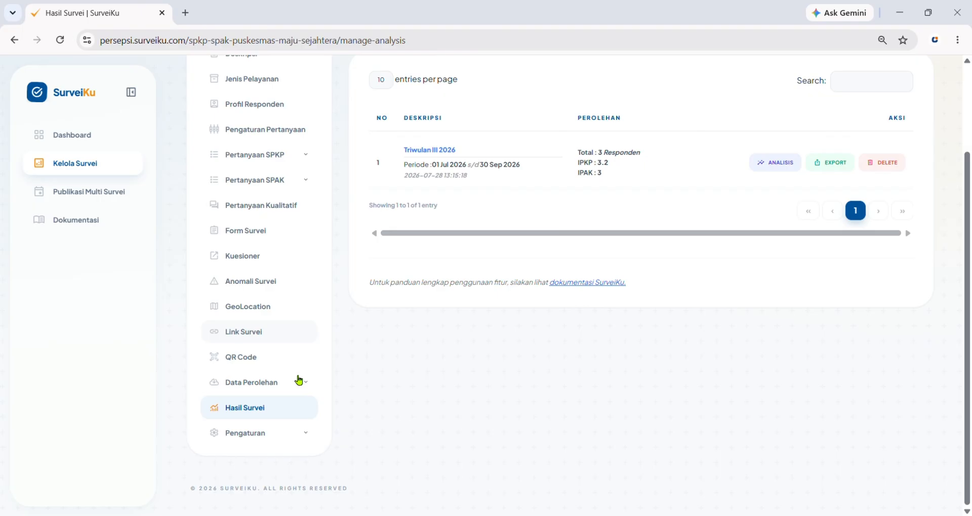
click(271, 383)
click(258, 404)
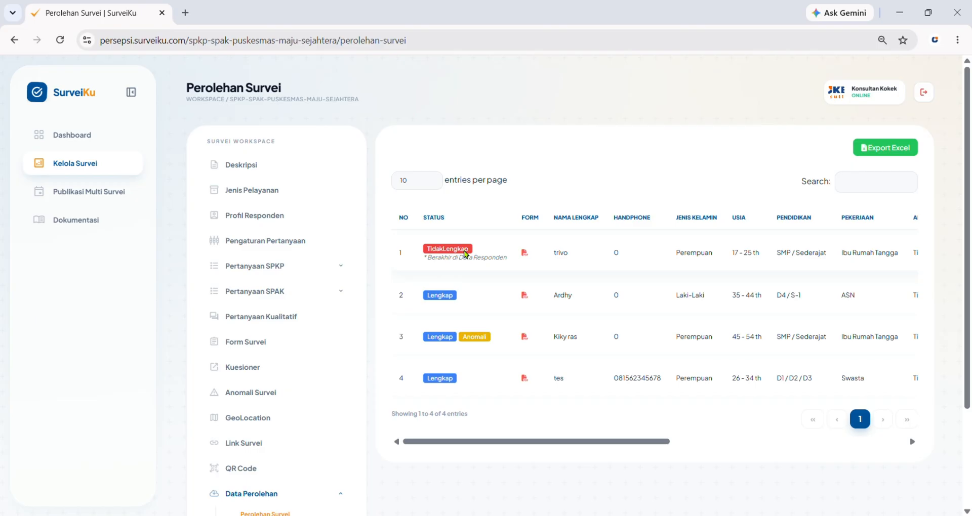
Open the analysis of Triwulan III 2026 from Hasil Survei and start it with the data cleaning option (Ya, Lakukan Cleaning).
scroll(268, 385, down, 1)
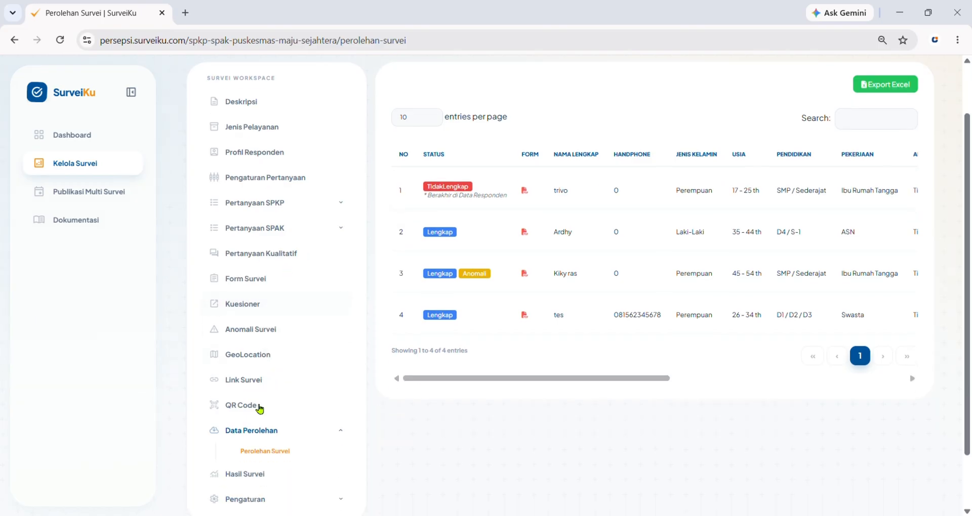
click(253, 475)
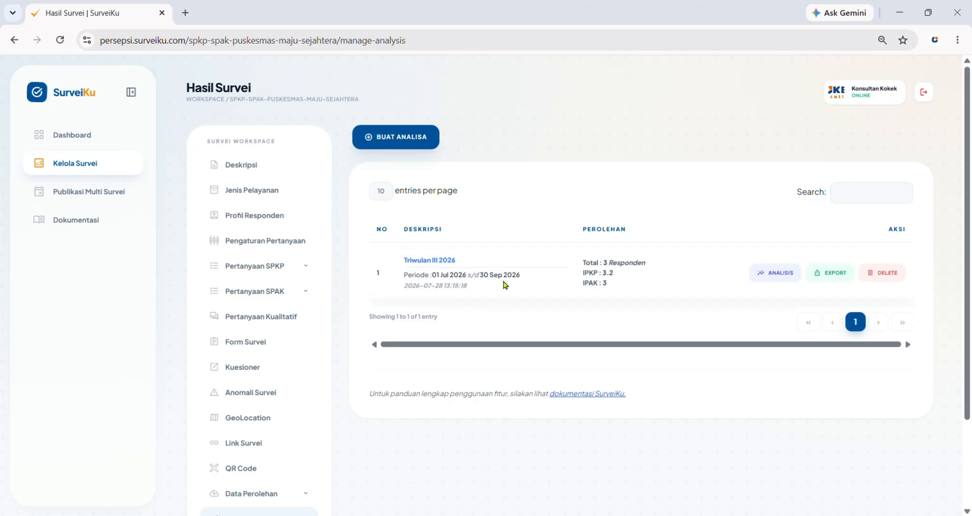
click(775, 273)
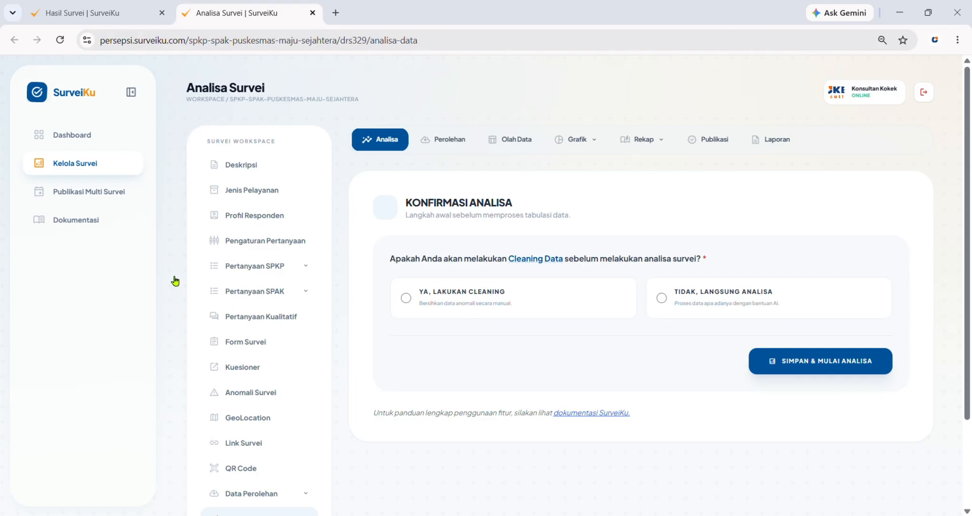
click(462, 293)
click(826, 368)
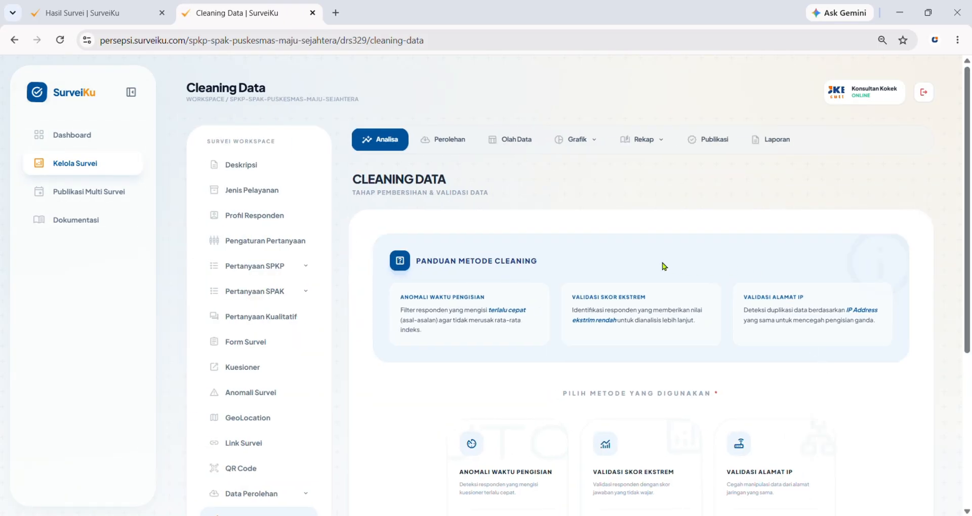
Choose Validasi Skor Ekstrem as the only cleaning method, leaving Anomali Waktu Pengisian and Validasi Alamat IP unselected.
scroll(664, 266, down, 1)
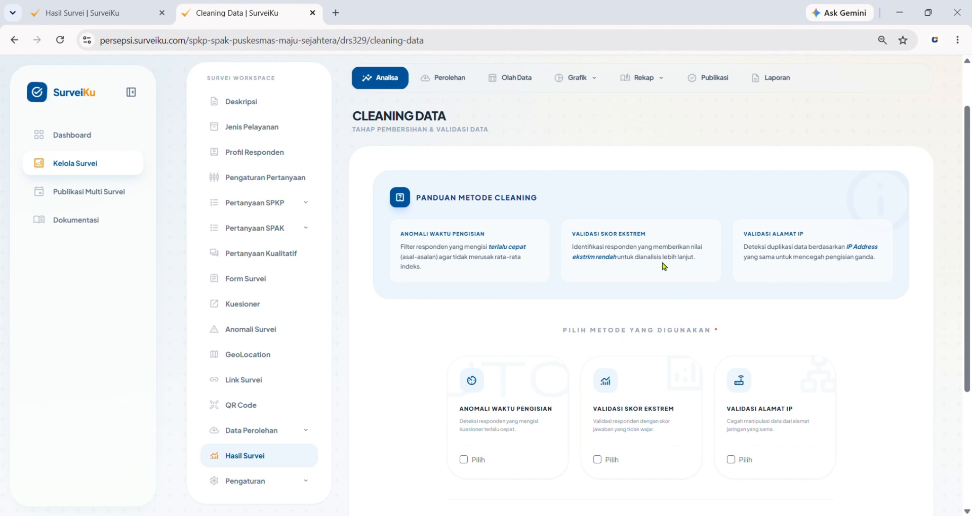
scroll(664, 266, down, 1)
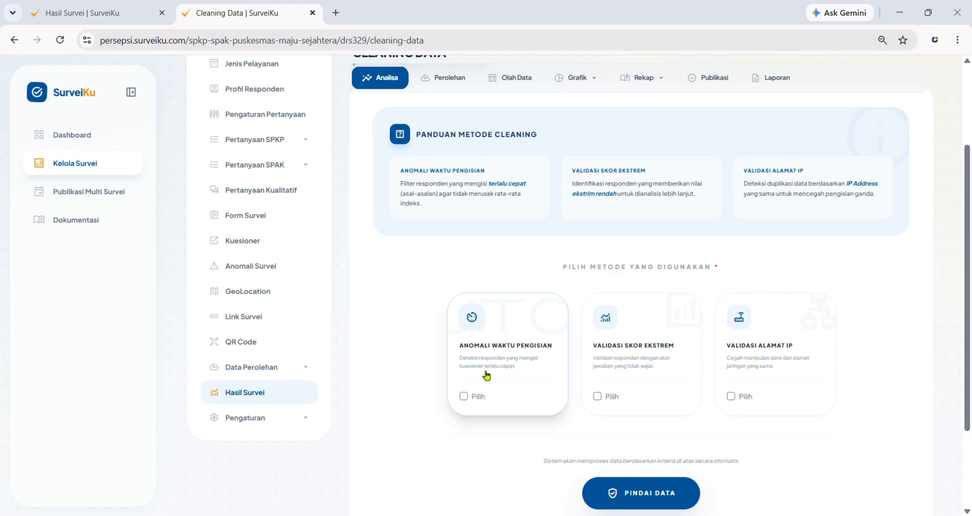
scroll(484, 374, down, 1)
click(464, 334)
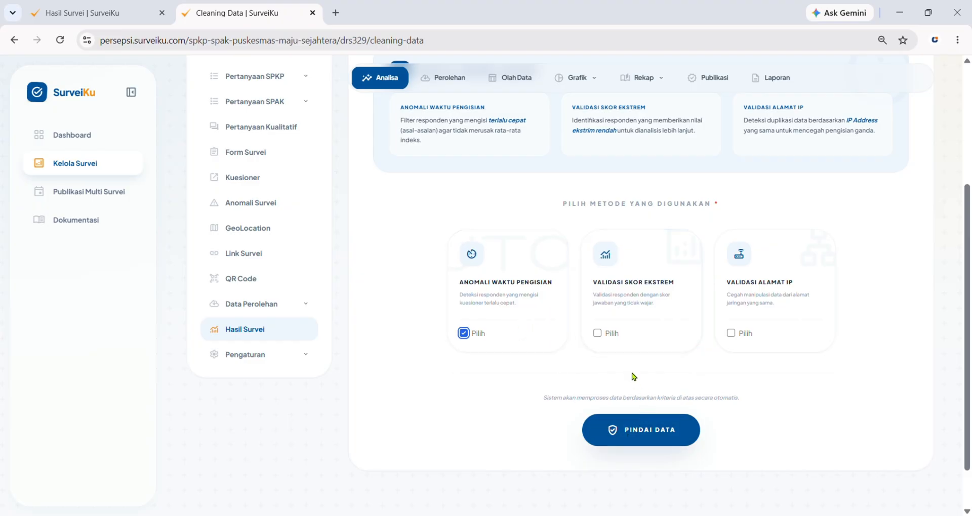
click(597, 334)
click(466, 335)
click(464, 334)
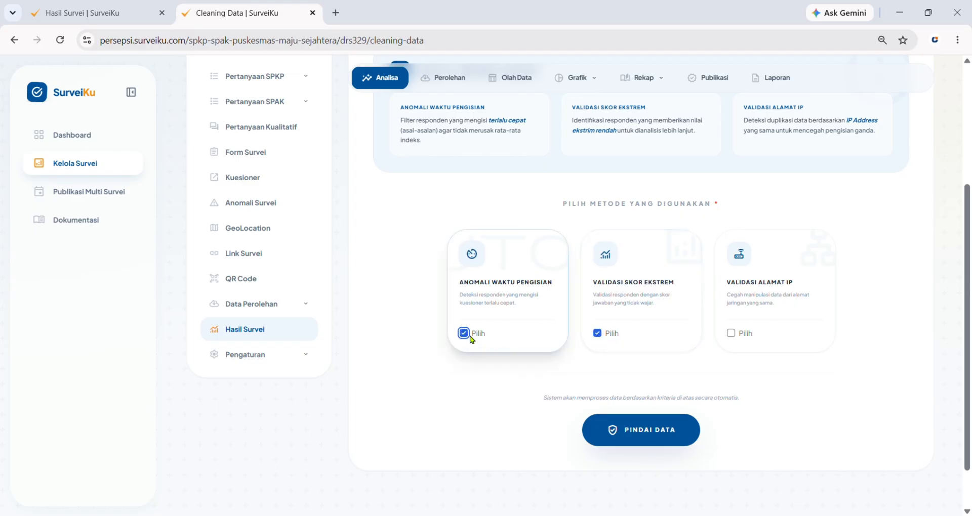
click(731, 333)
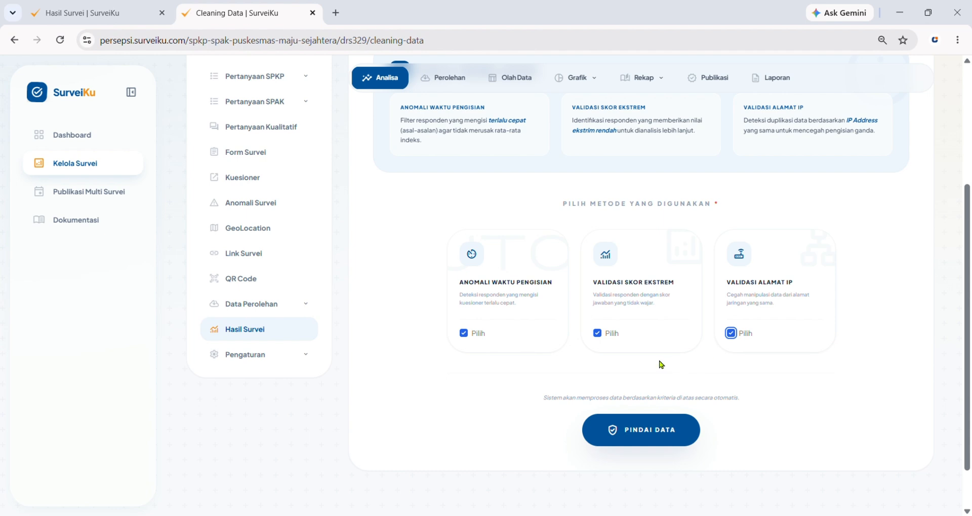
click(733, 335)
click(469, 335)
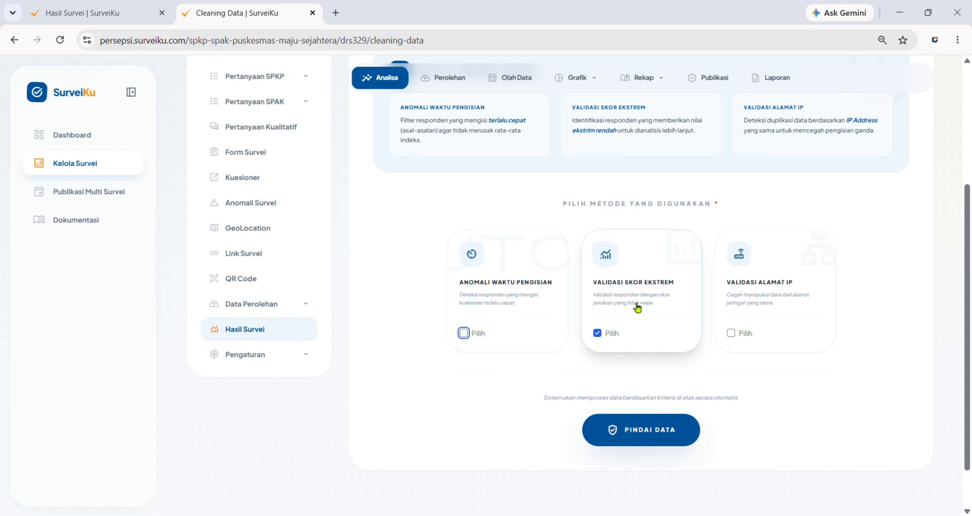
Scan the data with the chosen cleaning method and confirm starting the process.
click(640, 438)
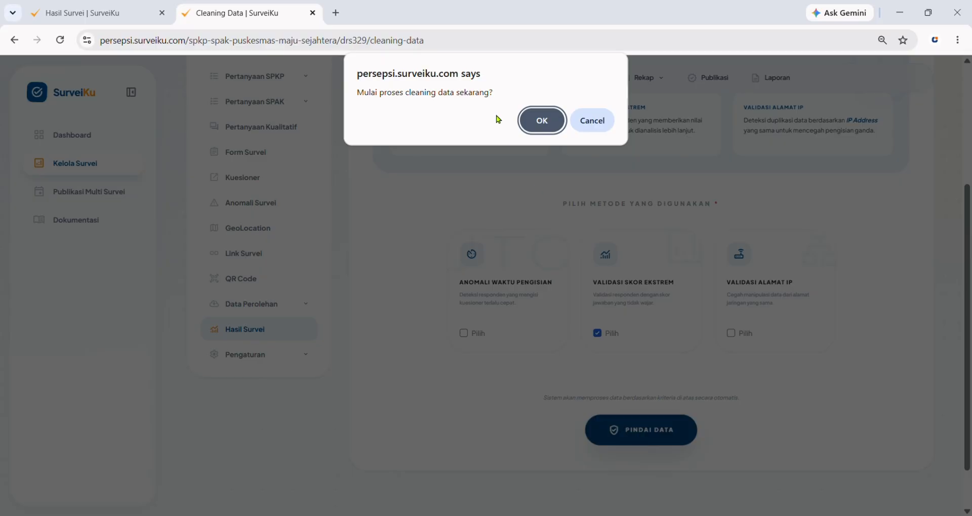
click(536, 121)
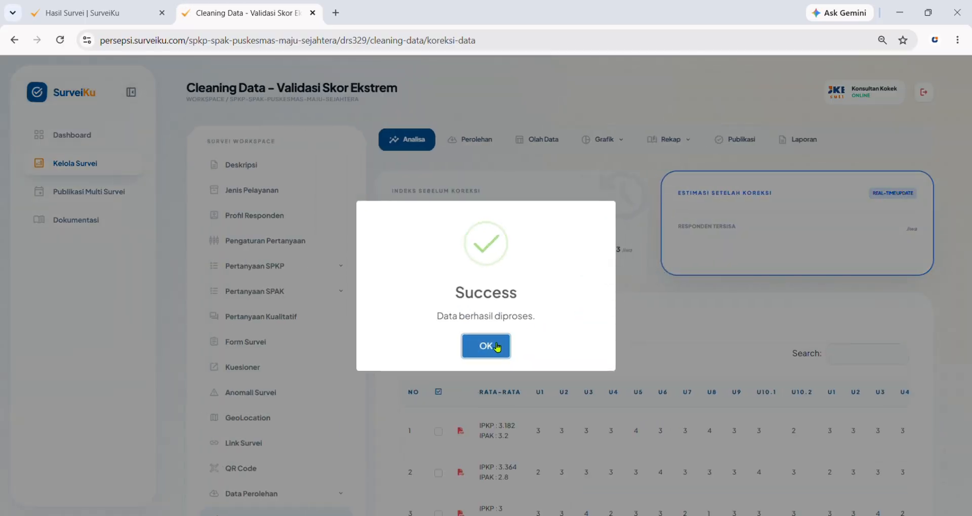
click(497, 347)
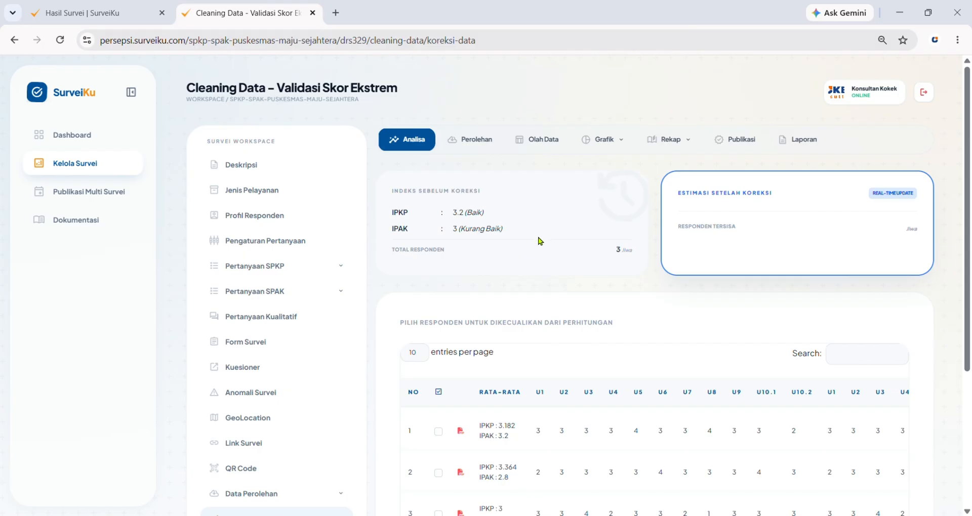
Mark the respondent in row 2 for exclusion from the calculation and check the estimated indices after correction.
scroll(540, 241, down, 1)
scroll(410, 170, up, 1)
scroll(620, 232, down, 1)
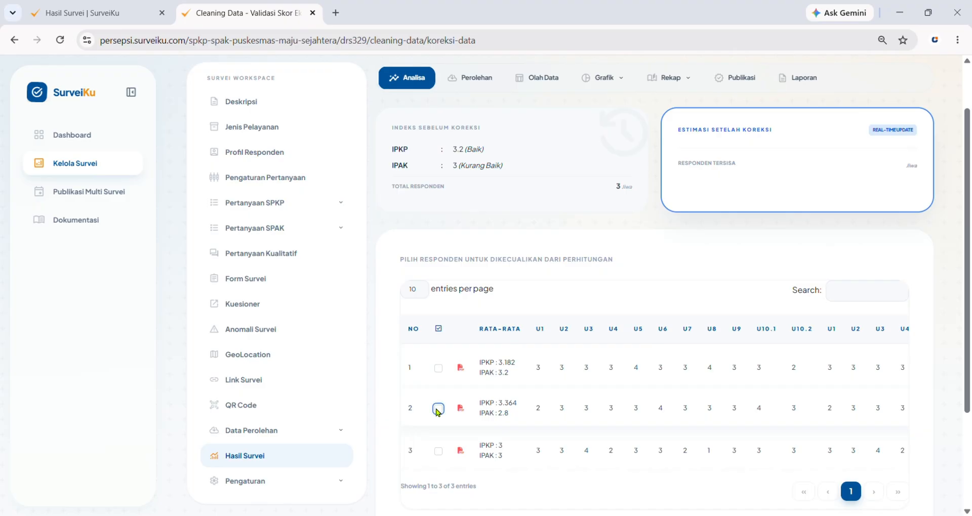
click(439, 410)
scroll(508, 406, down, 2)
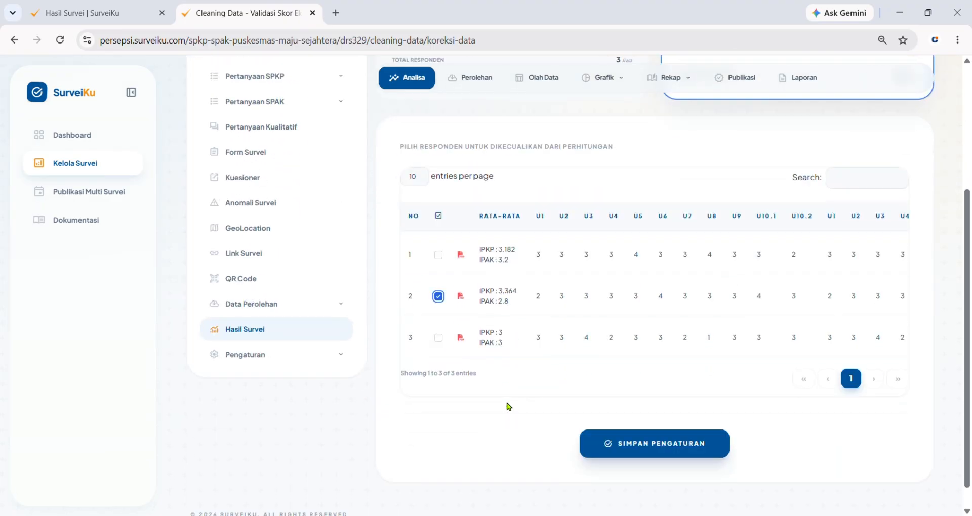
scroll(706, 395, up, 4)
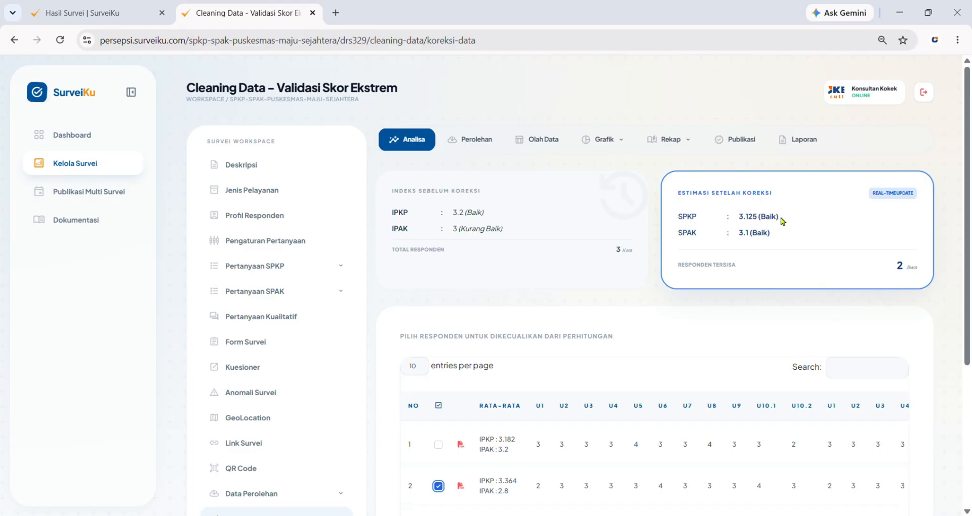
Save the respondent exclusion settings of the data cleaning and dismiss the notice.
scroll(741, 251, down, 1)
scroll(742, 251, down, 1)
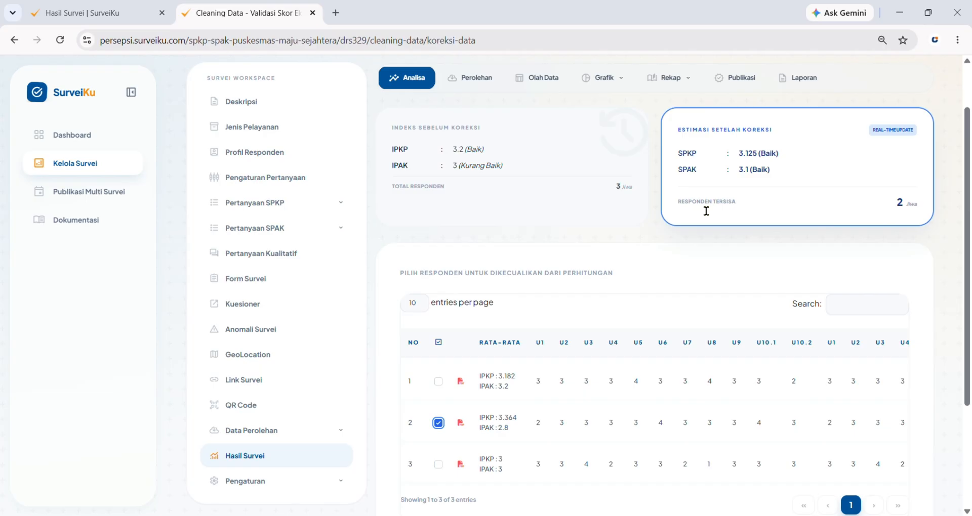
scroll(706, 211, down, 3)
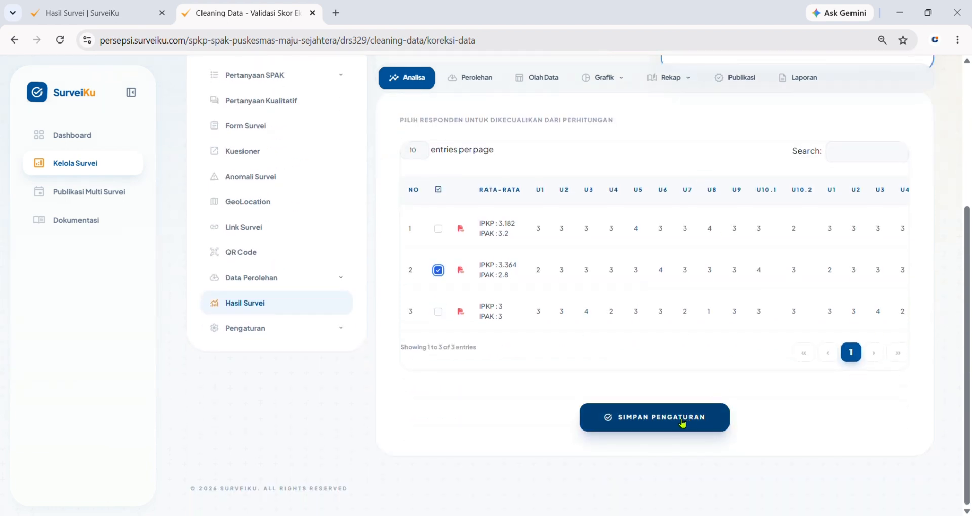
click(681, 423)
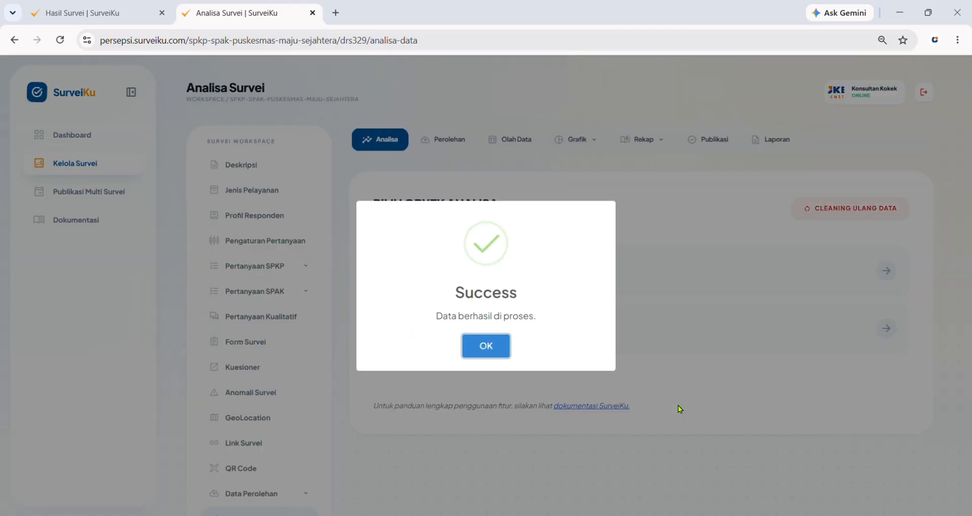
click(678, 405)
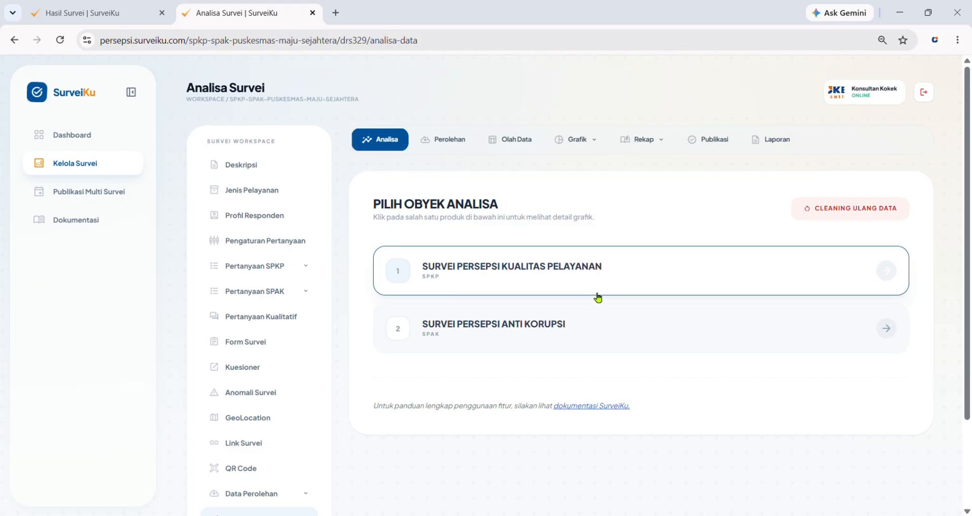
Look over the available analysis objects, SPKP and SPAK, and return to the Perolehan Survei response list.
scroll(598, 295, down, 2)
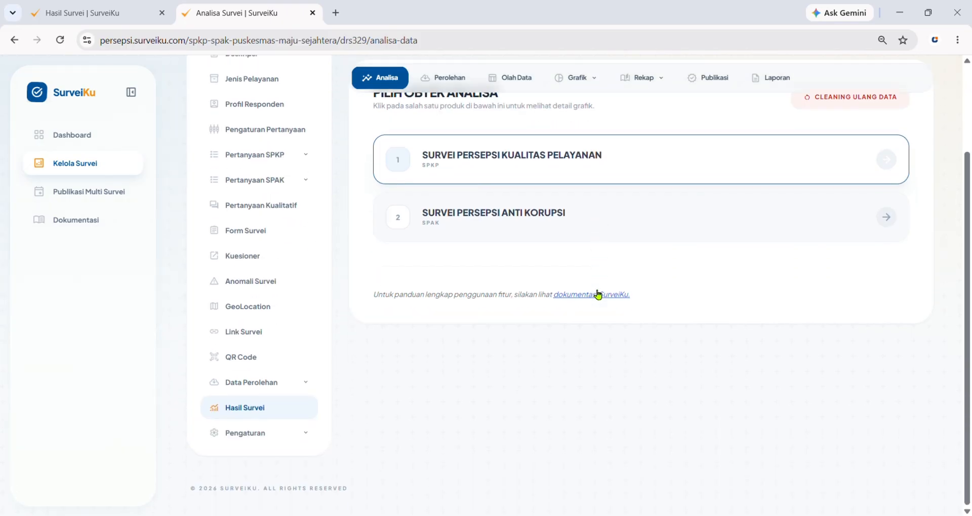
scroll(599, 295, up, 2)
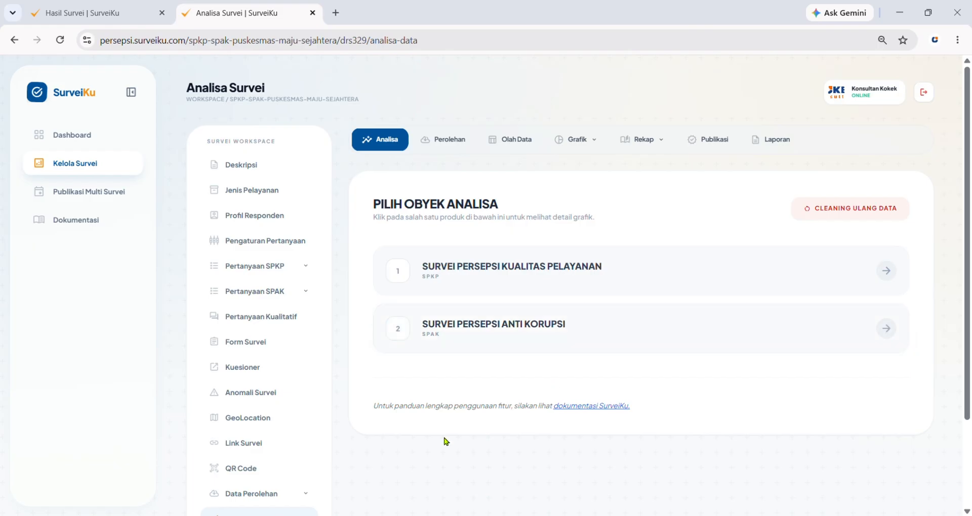
scroll(272, 457, down, 2)
click(265, 387)
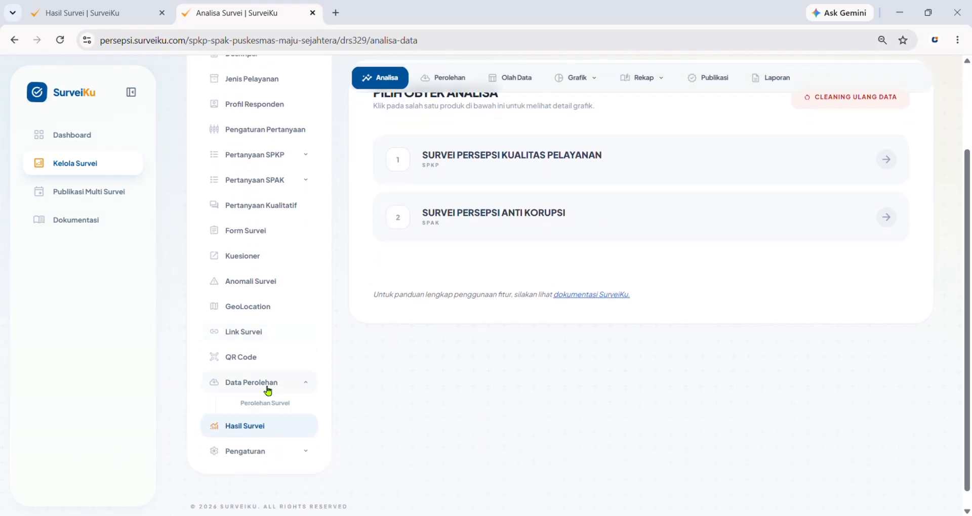
click(266, 404)
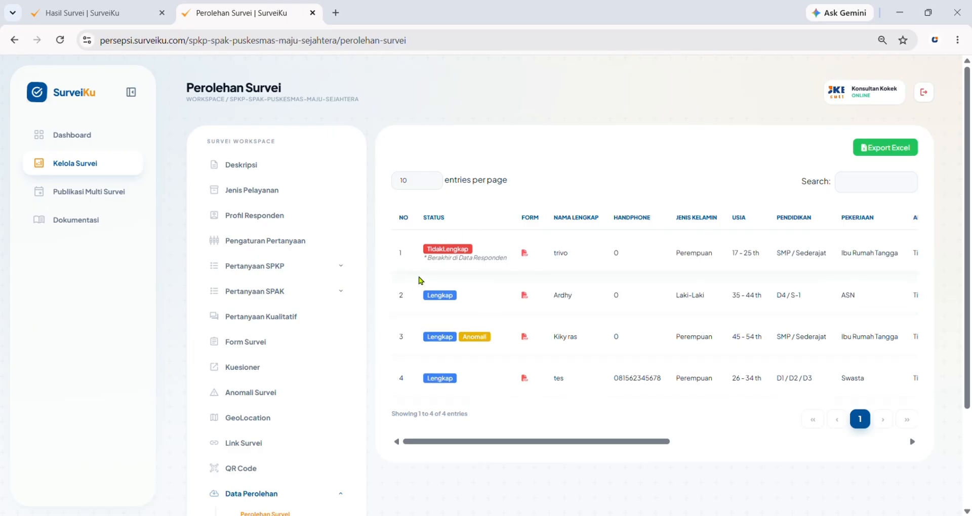
Open the analysis of Triwulan III 2026 from Hasil Survei and close the leftover Hasil Survei browser tab.
scroll(275, 427, down, 3)
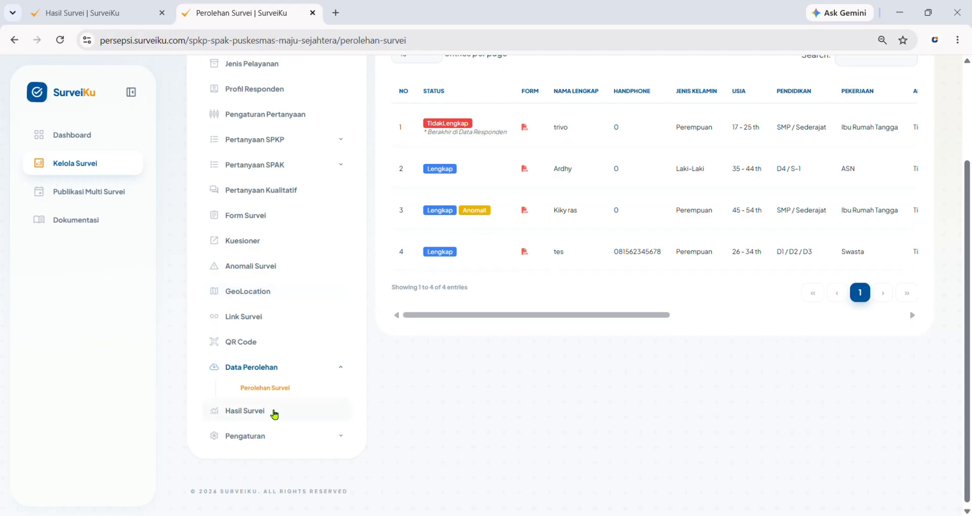
click(272, 412)
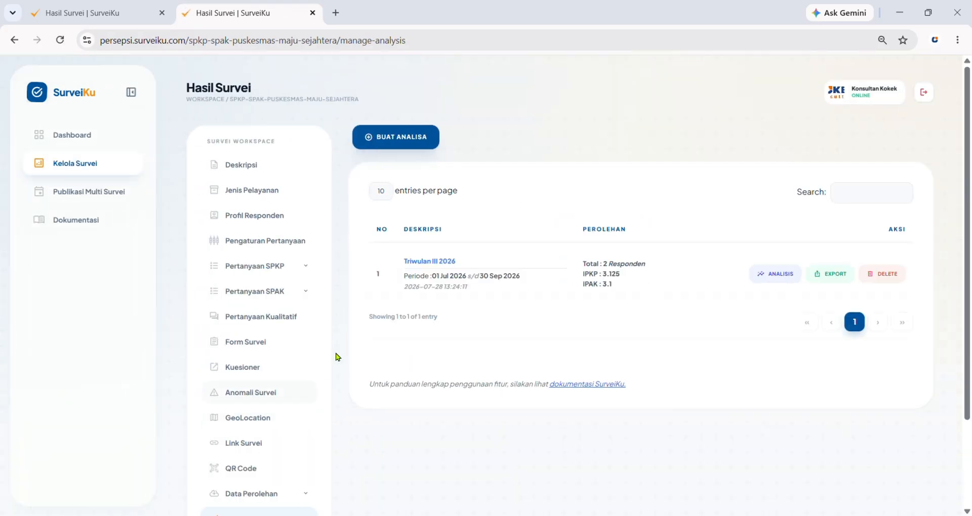
click(758, 272)
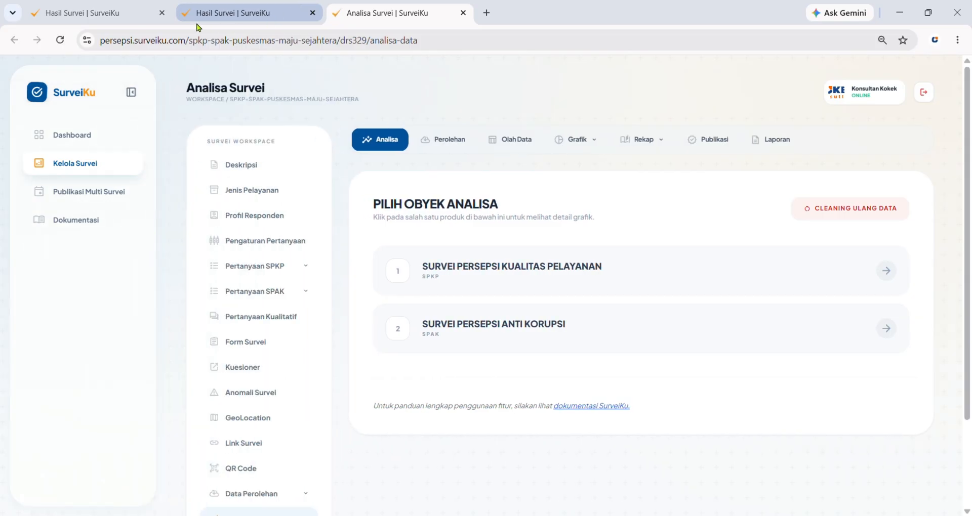
click(302, 13)
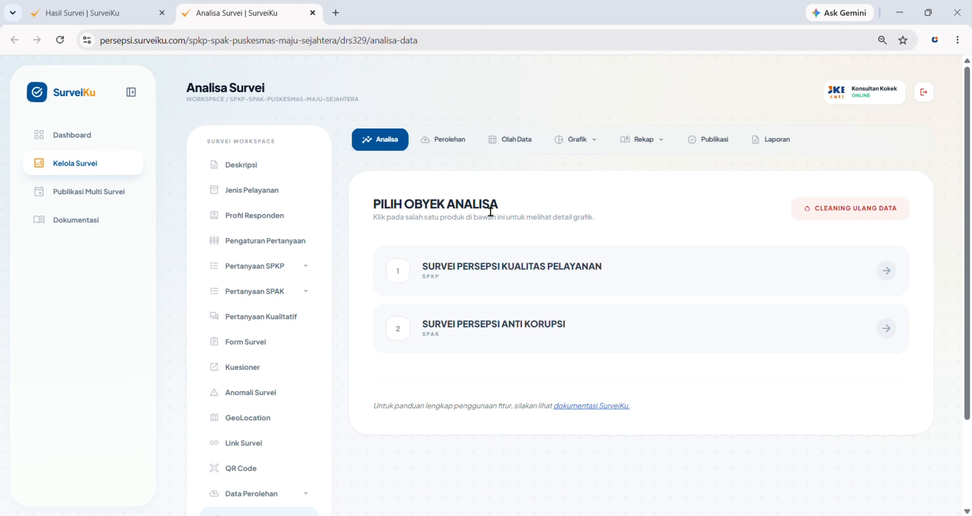
Open the Survei Persepsi Kualitas Pelayanan (SPKP) analysis and compare its indices before and after correction and per service.
click(594, 276)
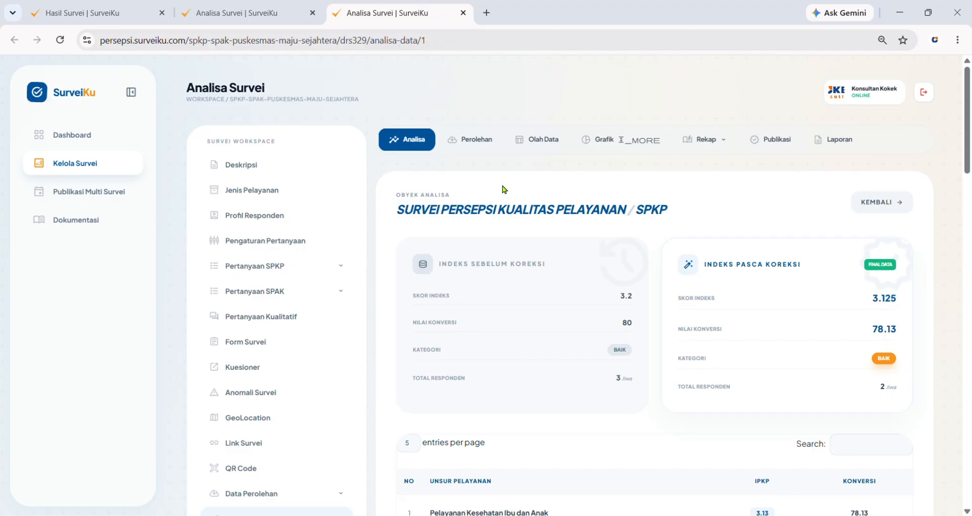
scroll(506, 200, down, 1)
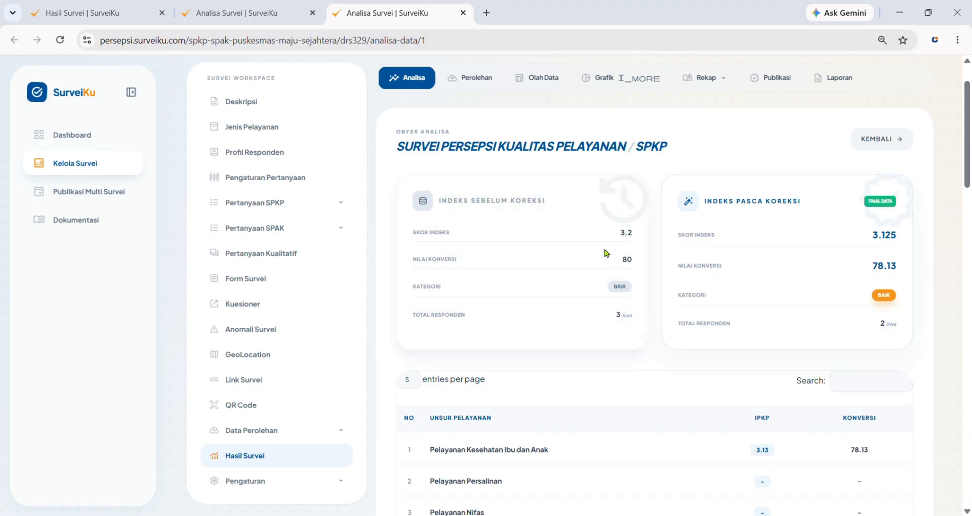
scroll(845, 294, down, 1)
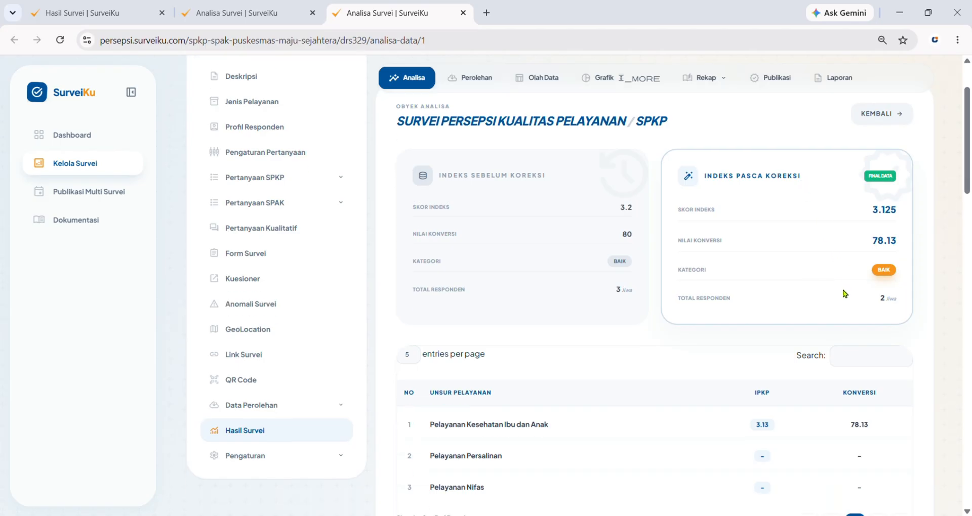
scroll(844, 293, down, 1)
scroll(860, 284, down, 1)
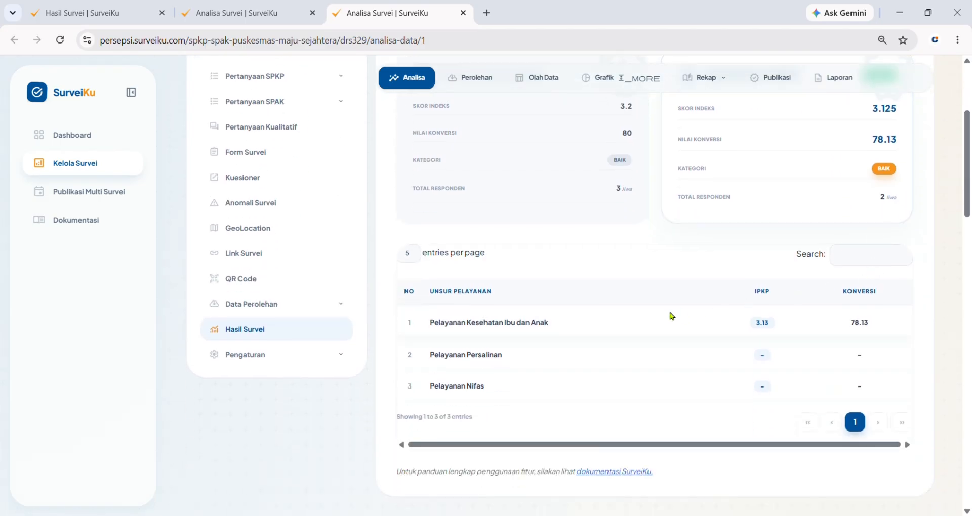
scroll(658, 316, down, 2)
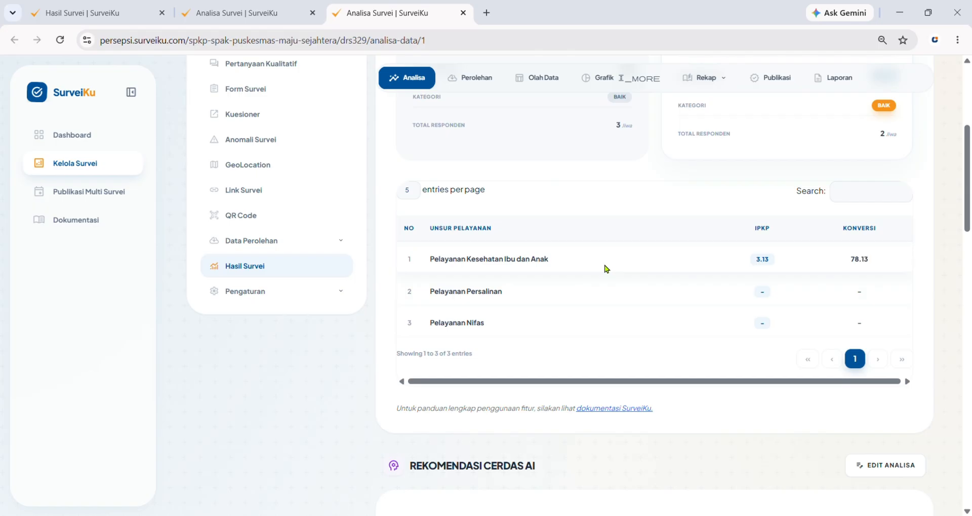
scroll(582, 259, down, 1)
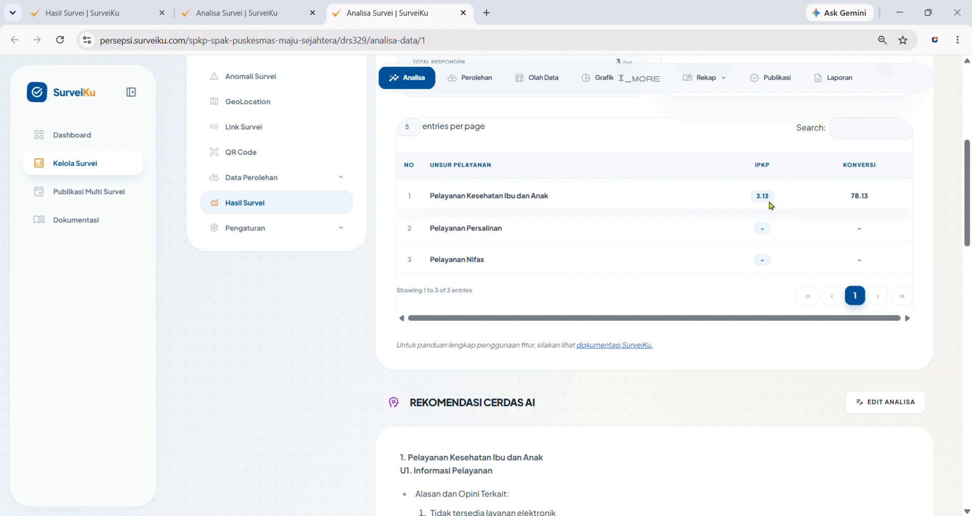
Read through the AI recommendations for the SPKP survey and return to the analysis object selection.
scroll(770, 205, down, 4)
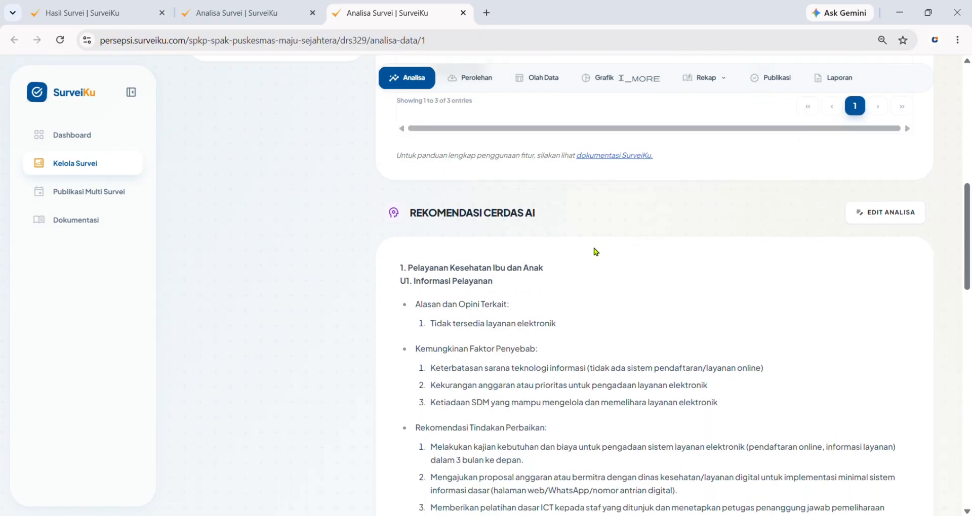
scroll(596, 252, down, 3)
scroll(596, 251, down, 6)
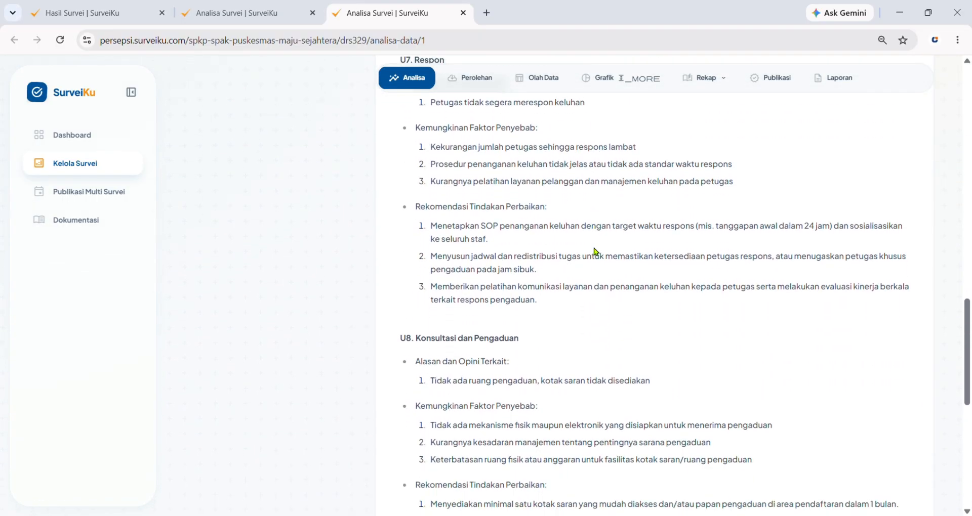
scroll(595, 251, up, 7)
scroll(537, 226, up, 1)
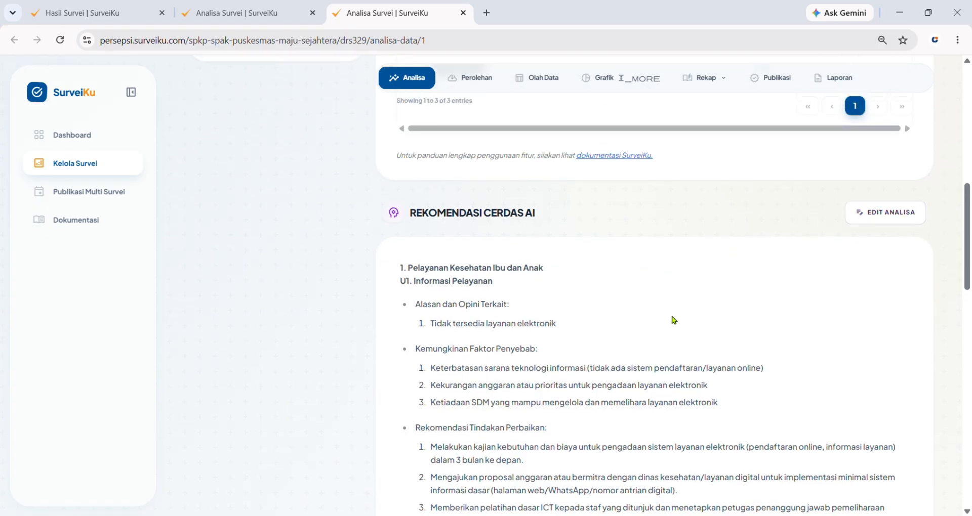
scroll(780, 257, up, 1)
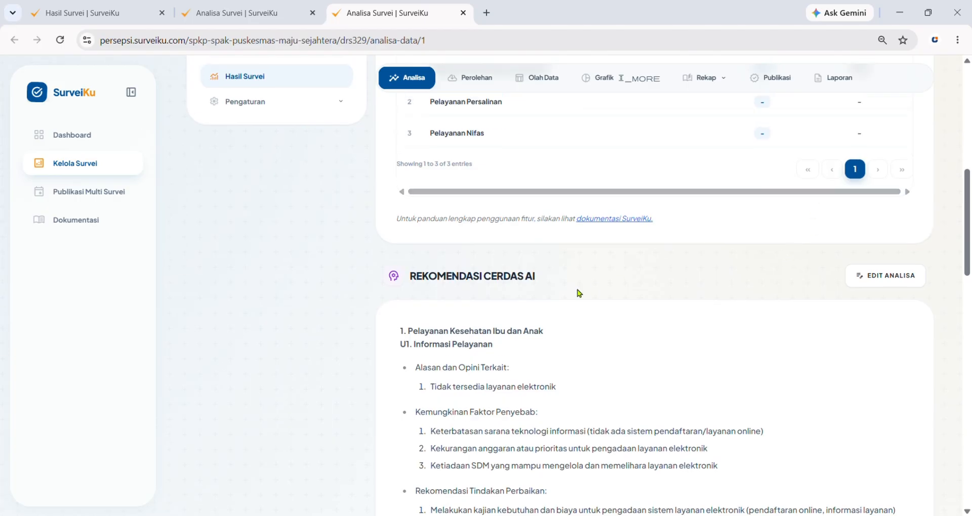
scroll(577, 288, up, 7)
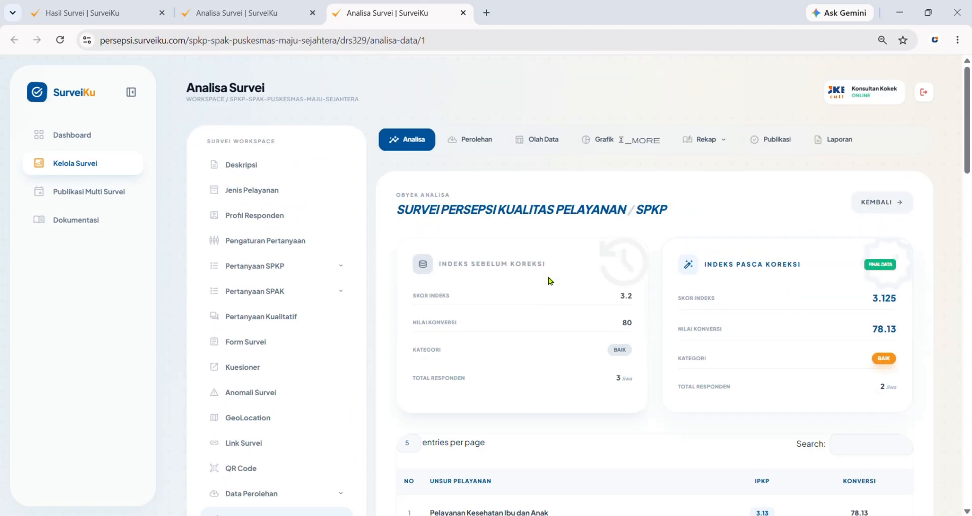
click(868, 202)
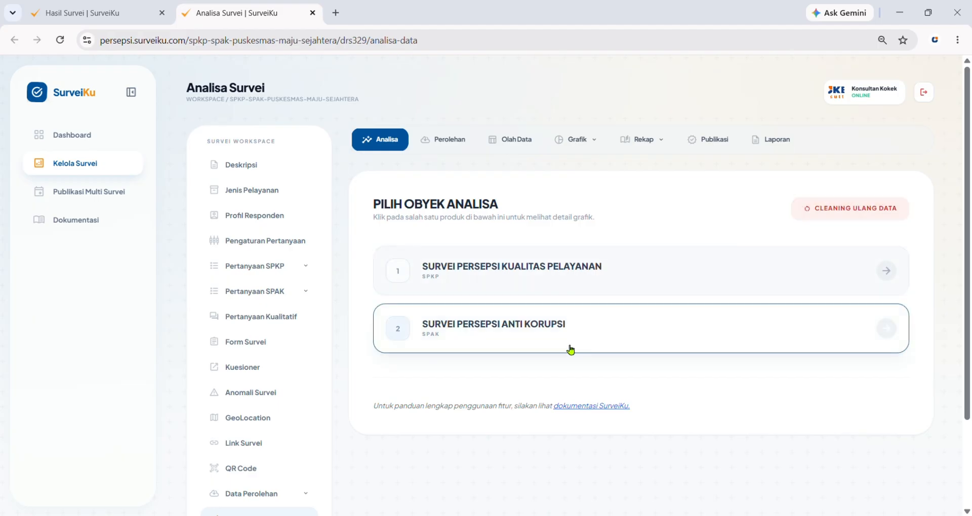
Review the Survei Persepsi Anti Korupsi (SPAK) indices, service table and AI recommendations, and return to the object selection.
click(557, 335)
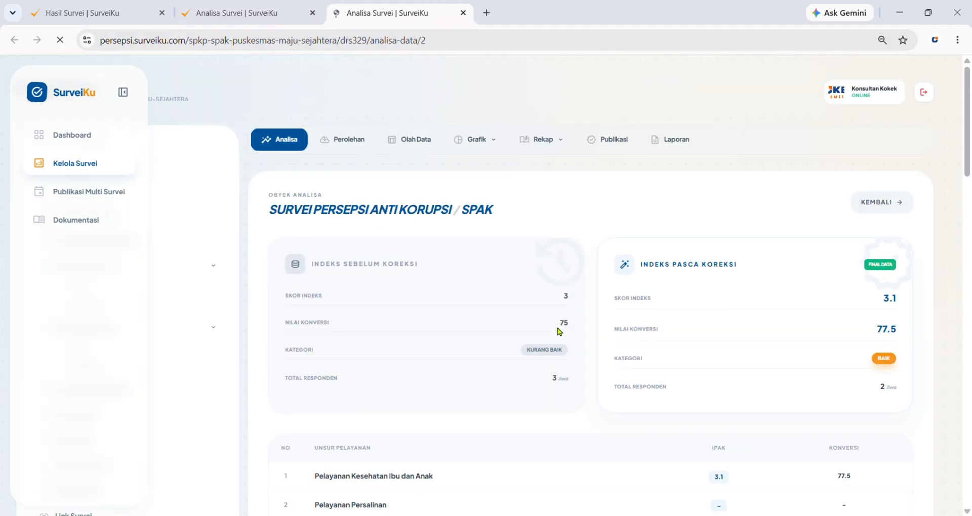
scroll(579, 305, down, 1)
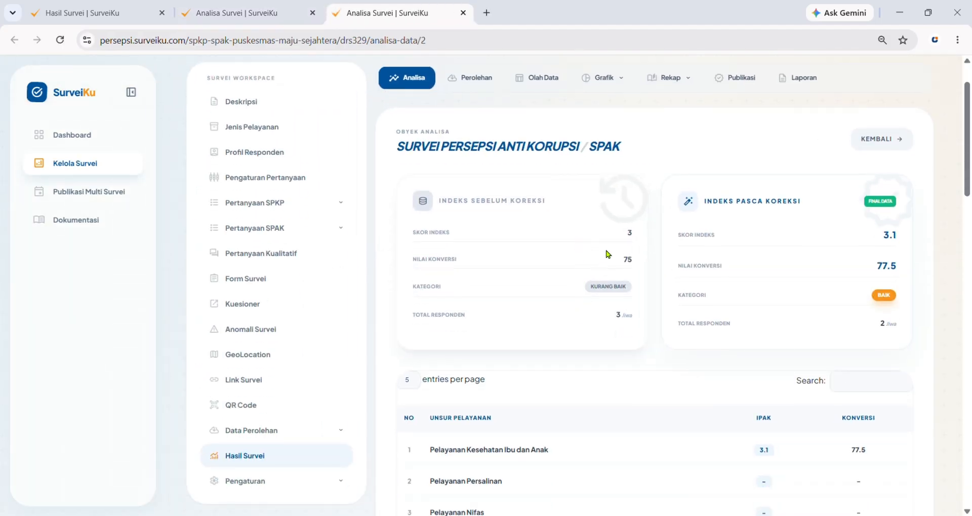
scroll(796, 241, down, 1)
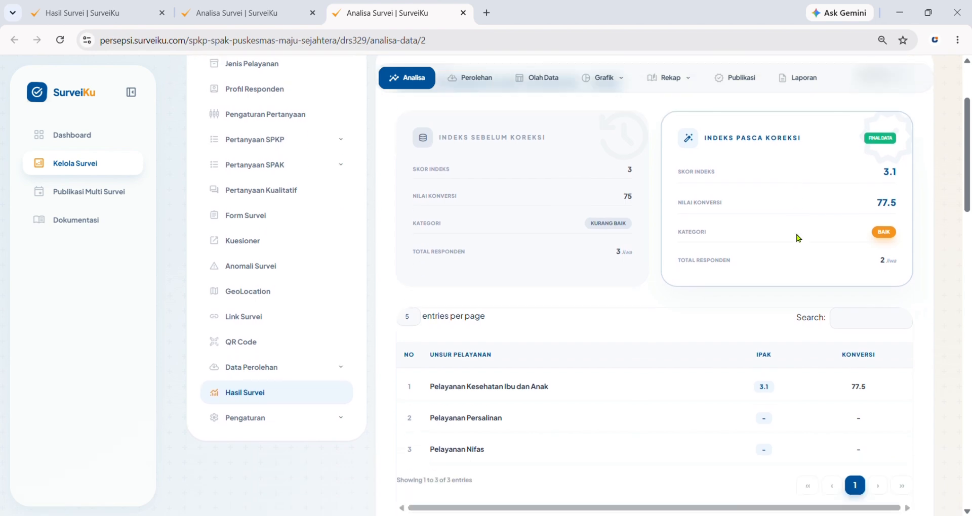
scroll(792, 213, down, 2)
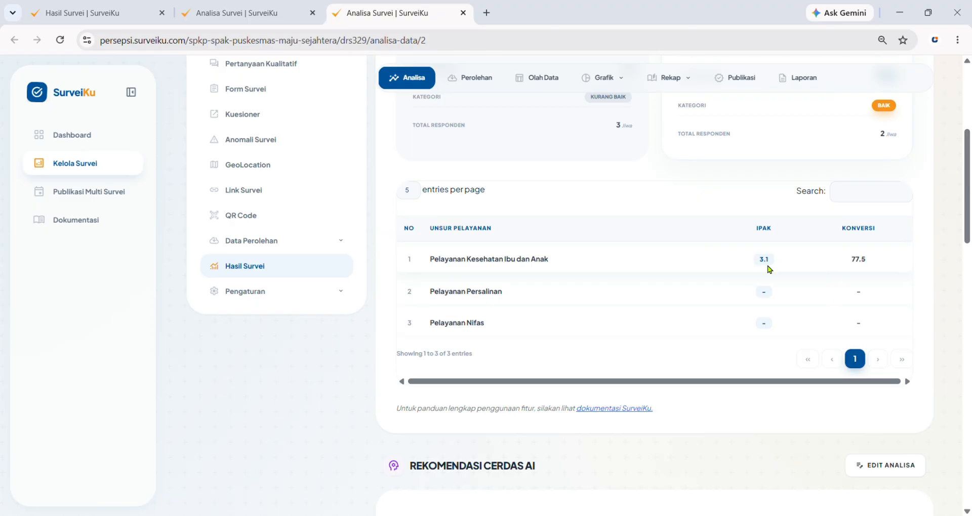
scroll(768, 269, down, 3)
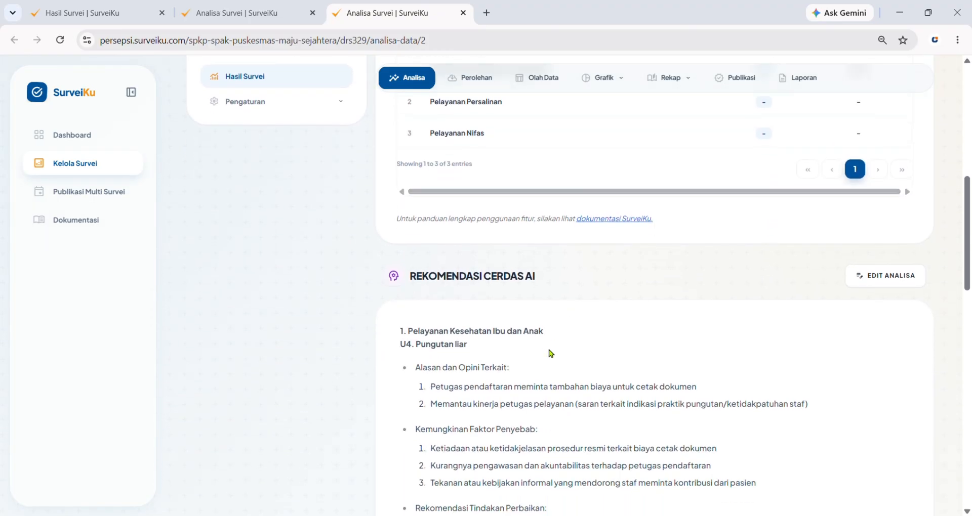
scroll(688, 318, up, 6)
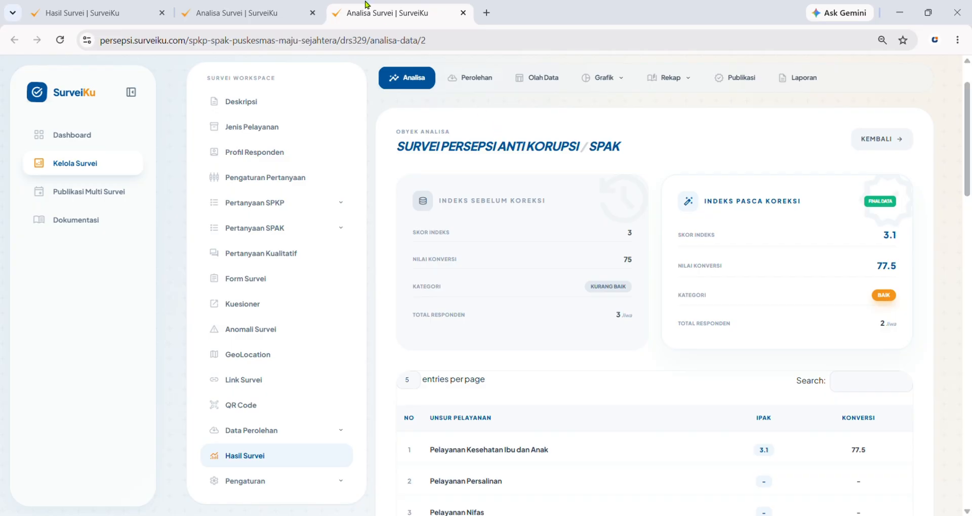
click(869, 143)
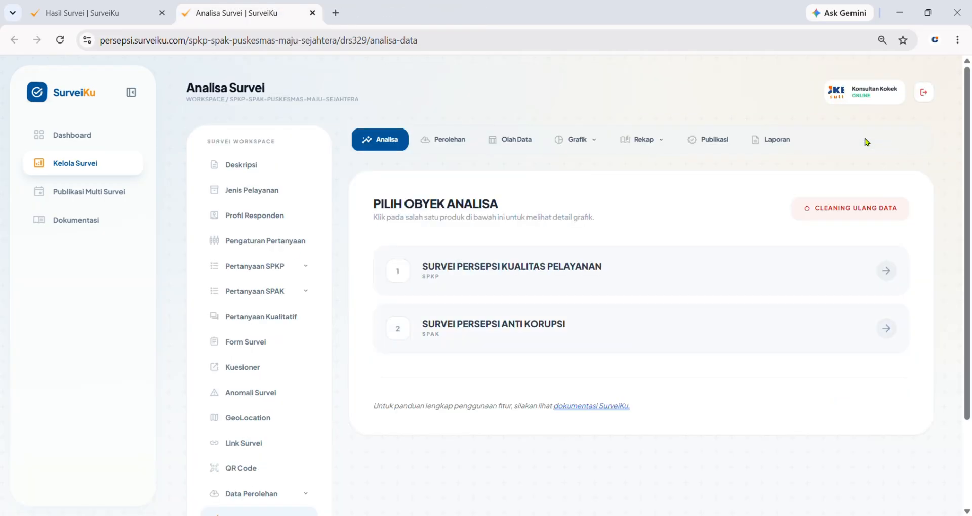
Look over the period's cleaned response list in Perolehan and the respondents' score tabulation in Olah Data.
click(459, 149)
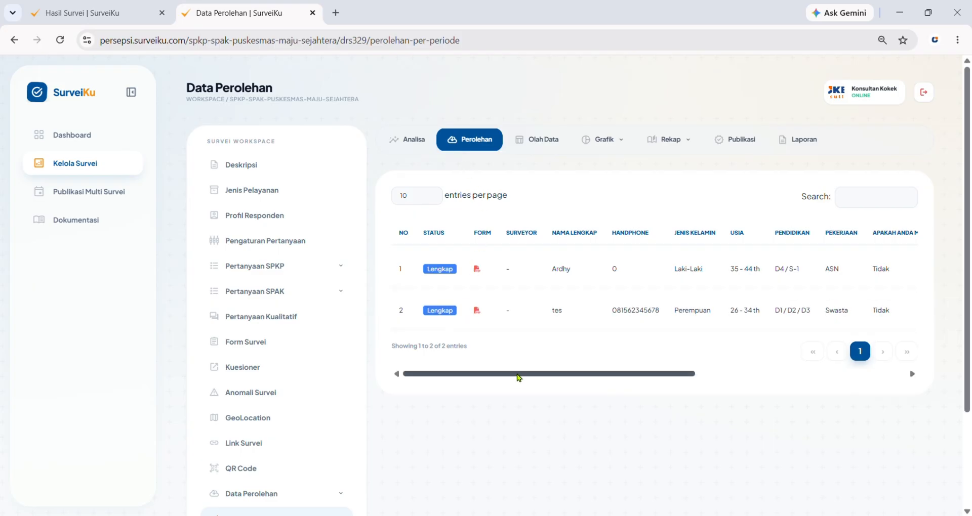
drag(518, 377, 501, 398)
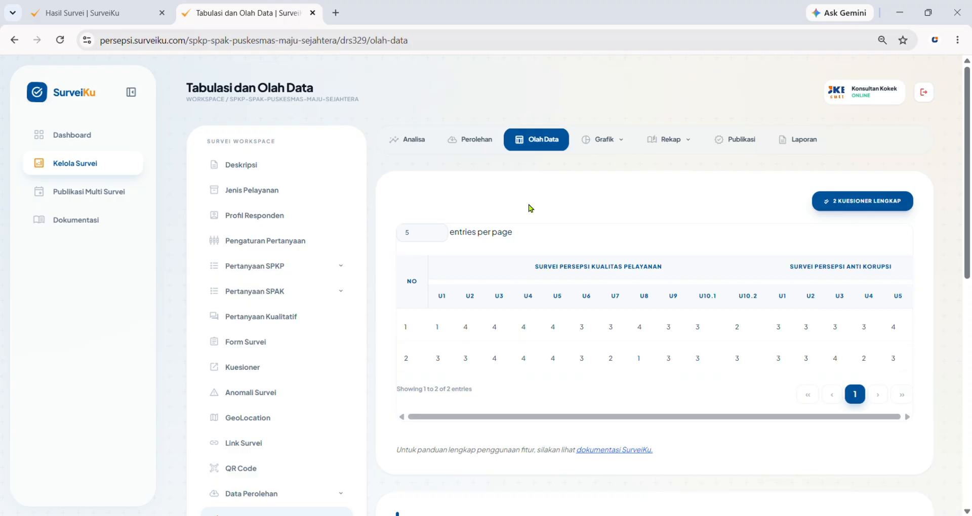
scroll(529, 208, down, 3)
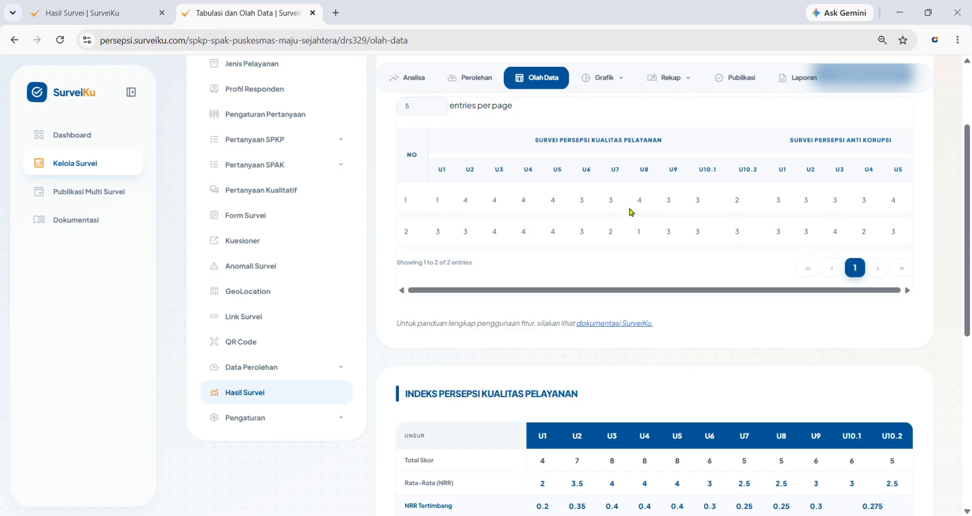
scroll(790, 200, down, 1)
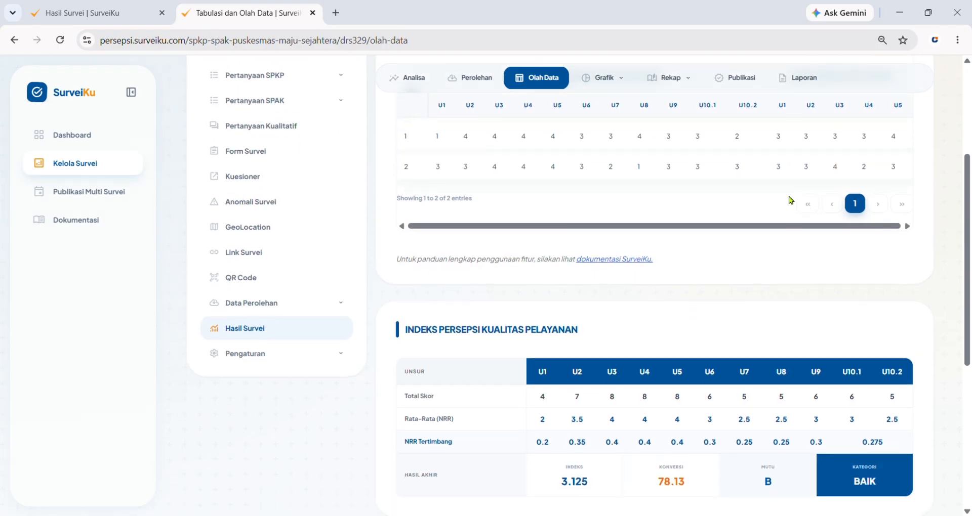
Examine the Indeks Persepsi Kualitas Pelayanan and Indeks Persepsi Anti Korupsi calculation tables in Olah Data.
scroll(790, 199, down, 3)
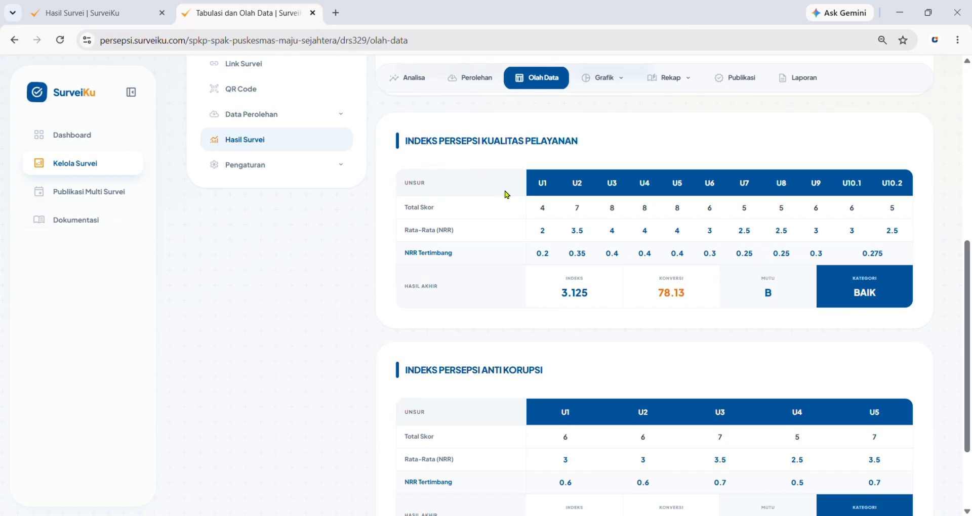
drag(405, 199, 596, 212)
click(498, 167)
scroll(567, 271, down, 2)
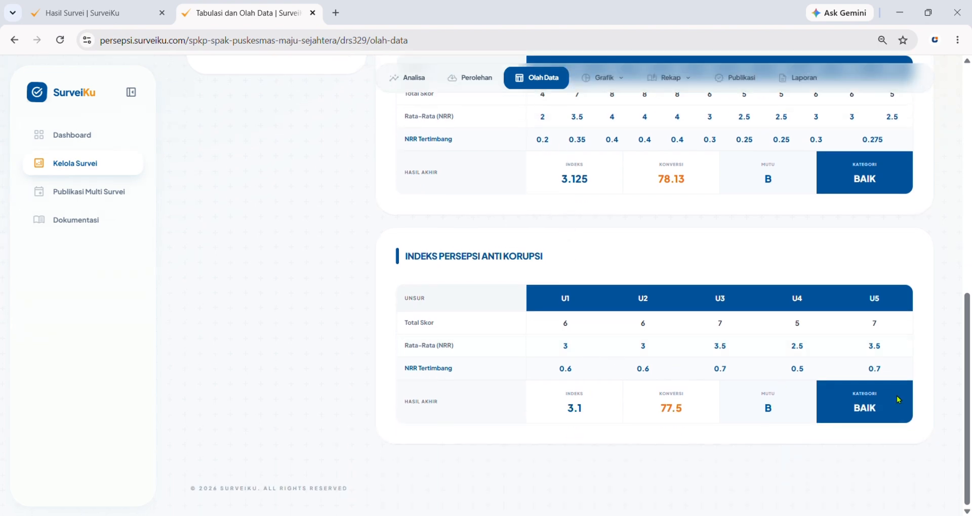
scroll(899, 398, up, 7)
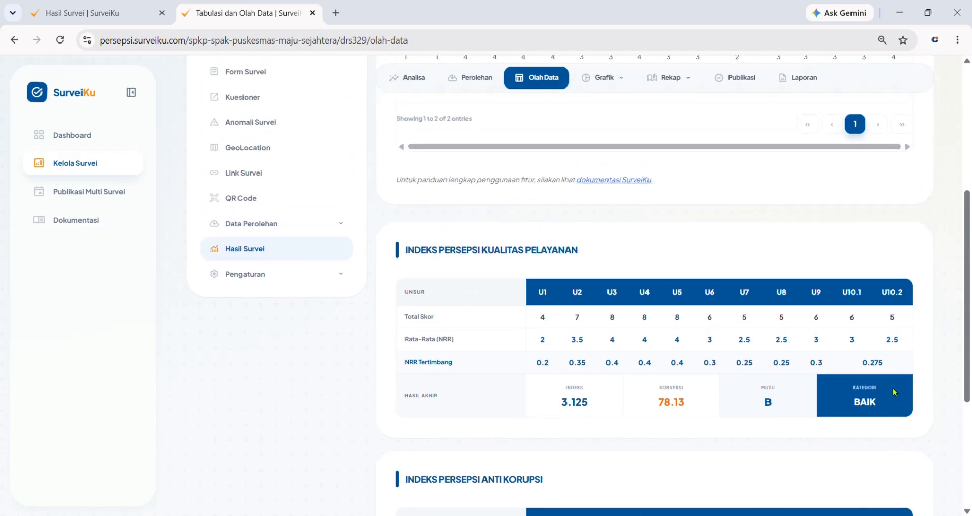
scroll(821, 366, up, 1)
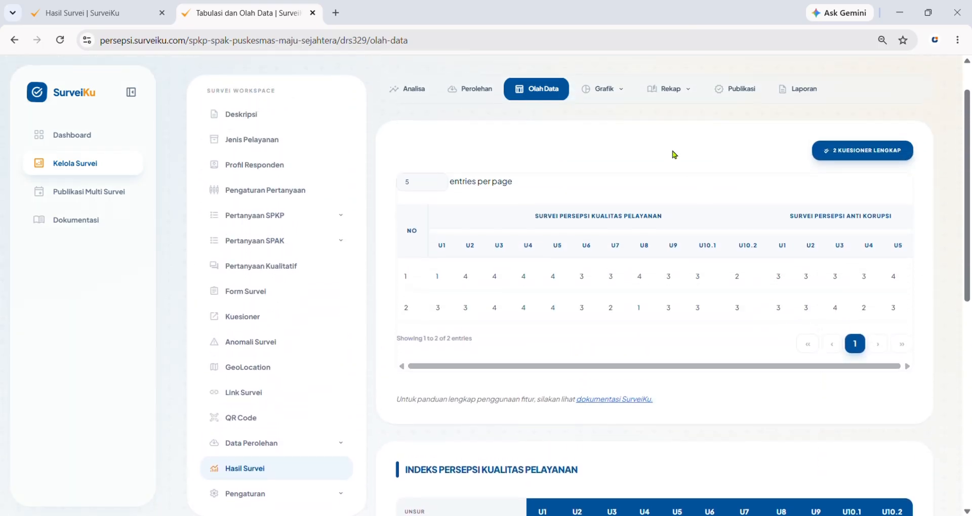
Open the Layanan Survei chart and check its bars and the table of respondents, IPKP and IPAK per service.
click(613, 97)
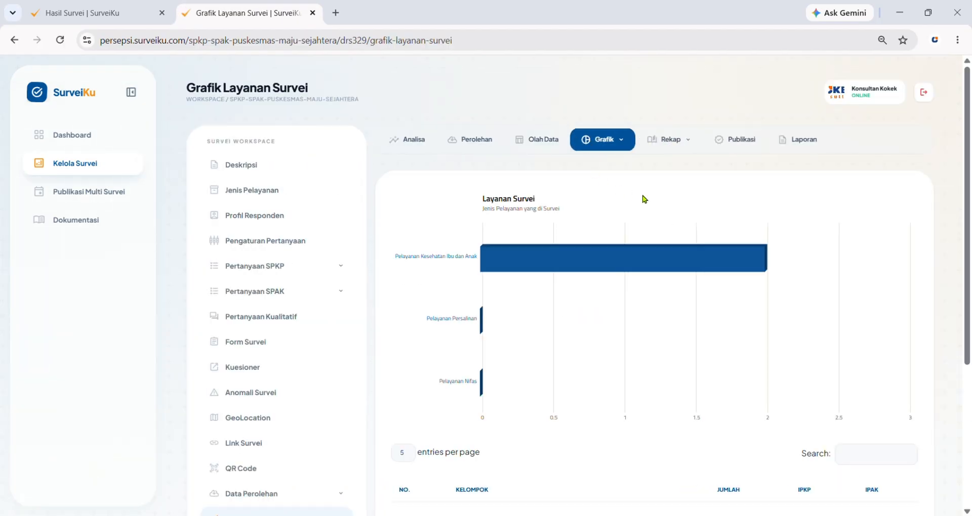
scroll(637, 208, down, 1)
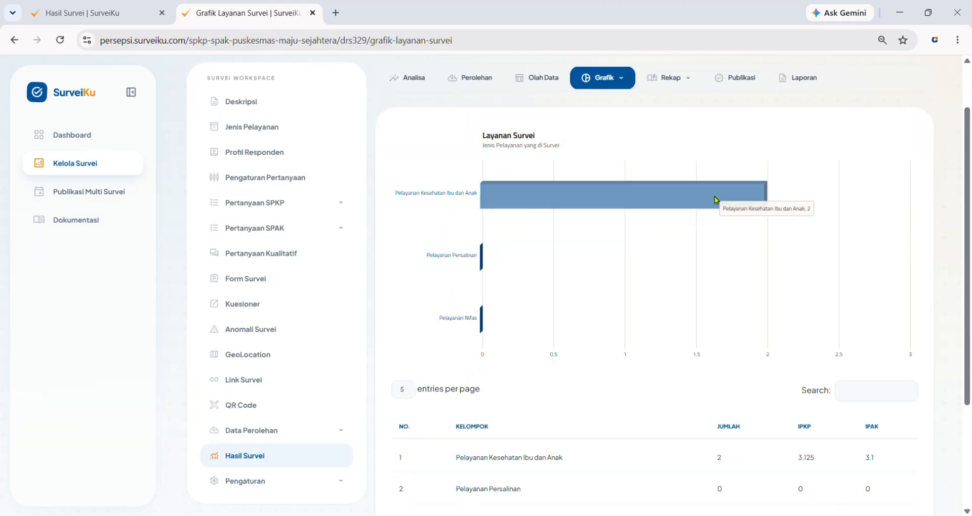
scroll(746, 201, down, 3)
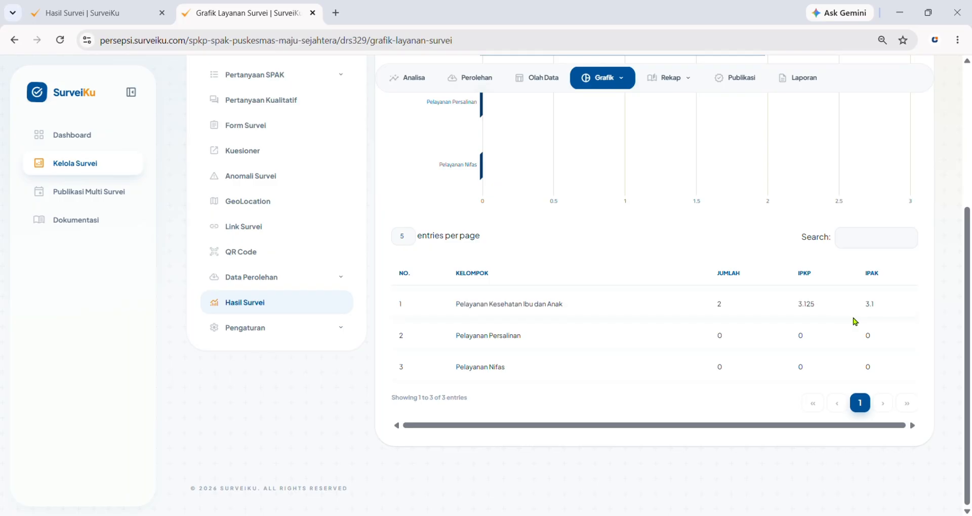
scroll(854, 324, up, 4)
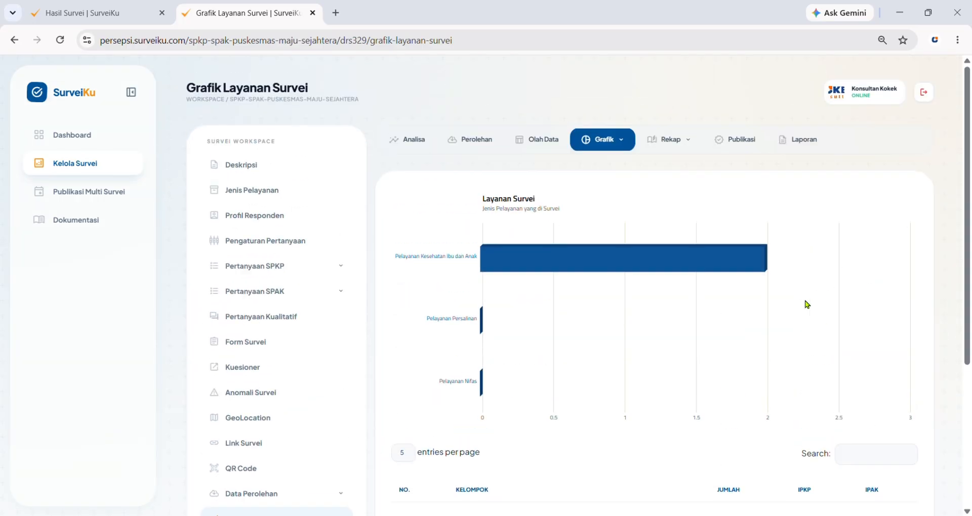
Open the Profil Responden charts and examine the Jenis Kelamin and Usia charts with their tables.
click(620, 144)
click(601, 208)
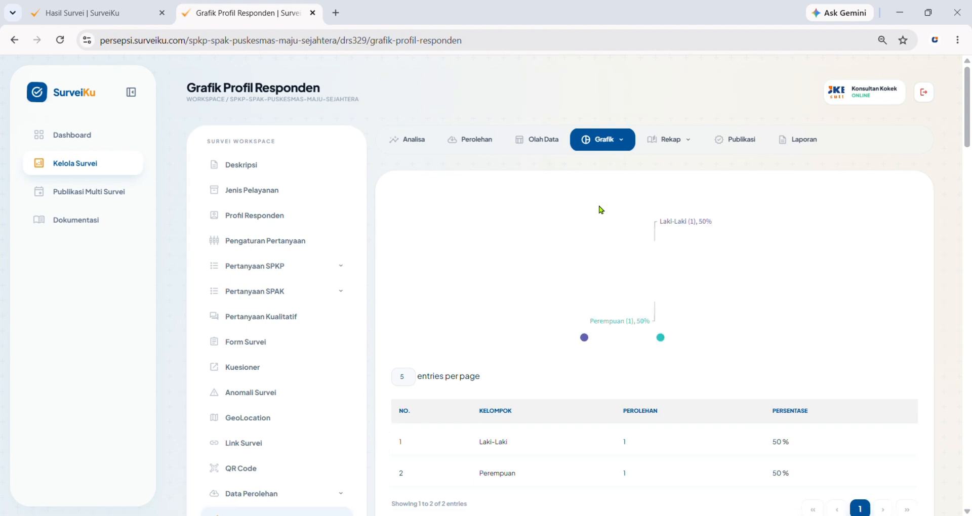
scroll(599, 209, down, 1)
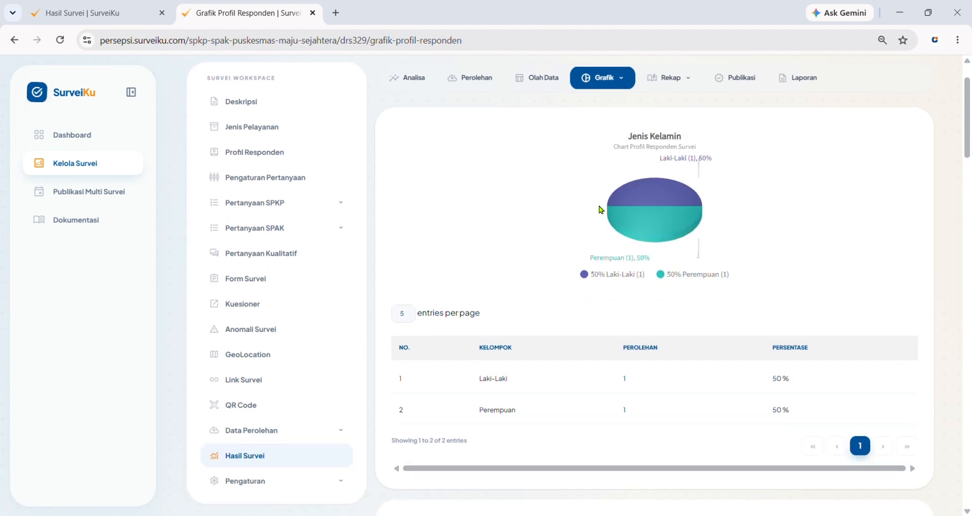
scroll(733, 257, down, 1)
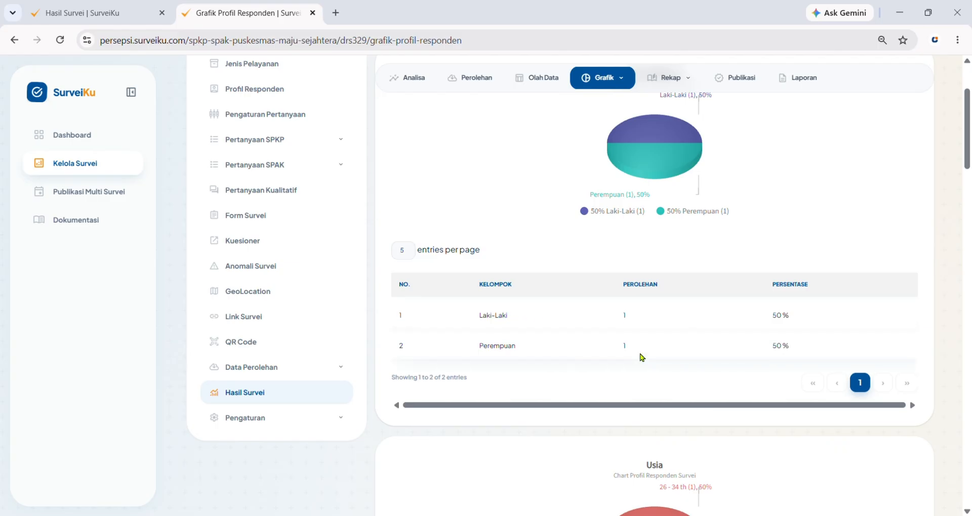
scroll(662, 162, down, 5)
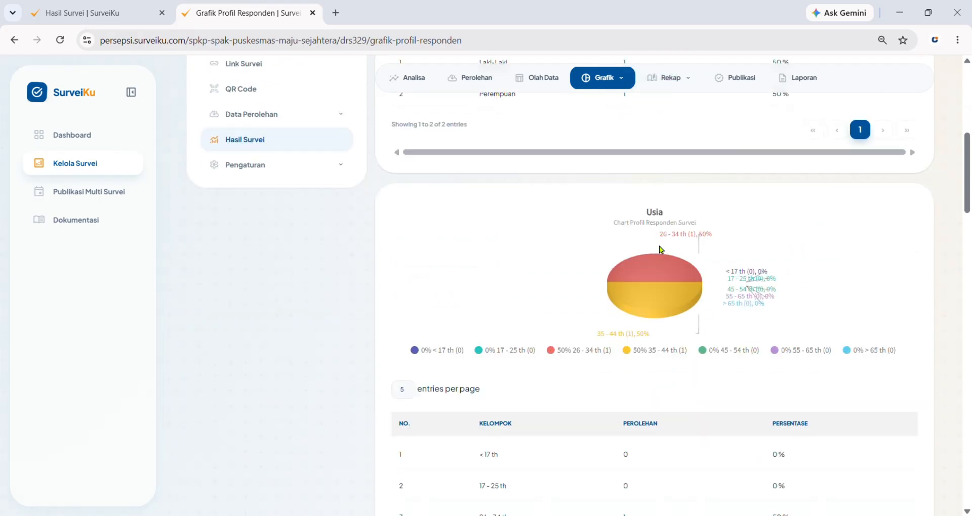
scroll(658, 253, down, 1)
scroll(650, 263, down, 1)
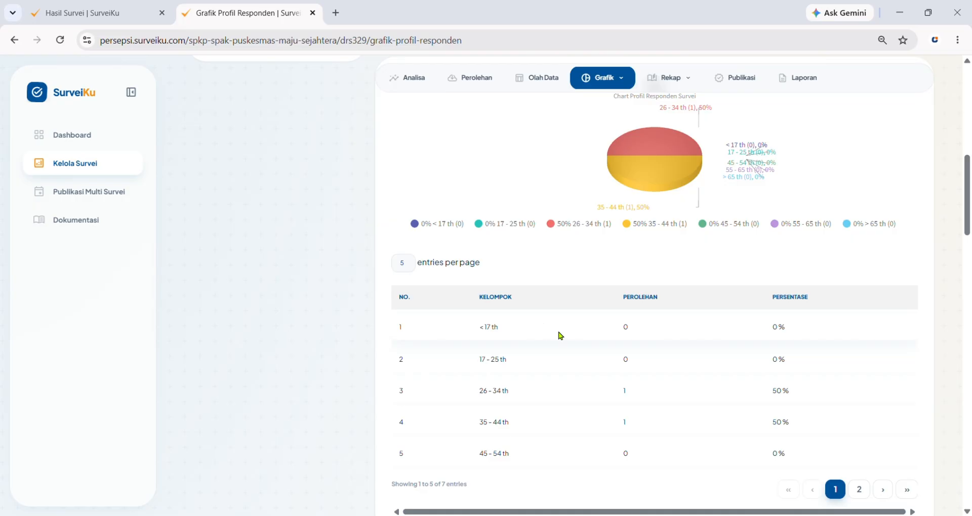
scroll(682, 333, down, 1)
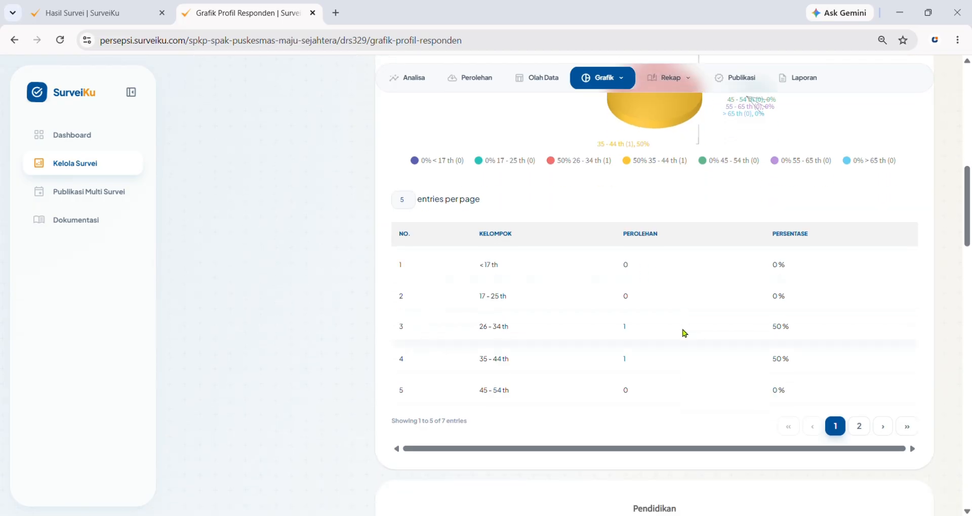
Look through the Pendidikan, Pekerjaan and disability charts of the respondent profile and their group tables.
scroll(684, 333, down, 5)
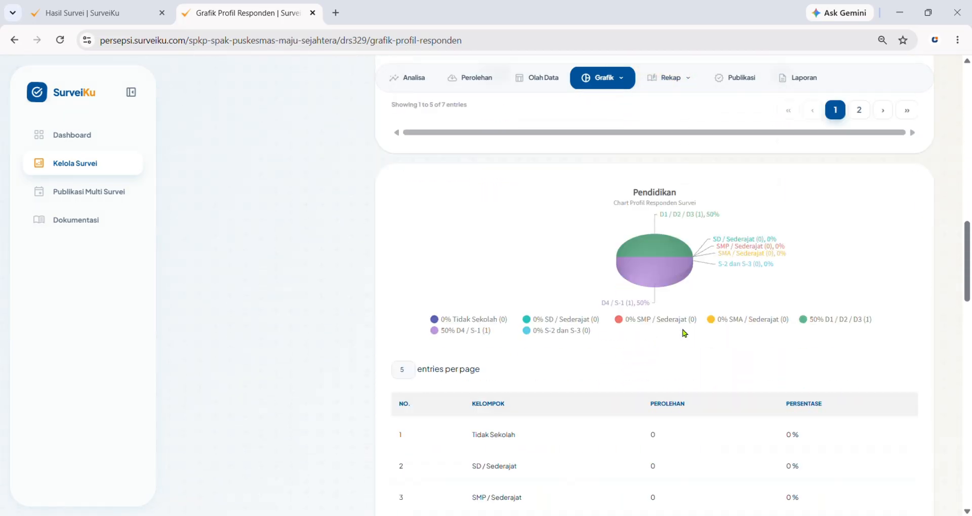
scroll(684, 333, down, 11)
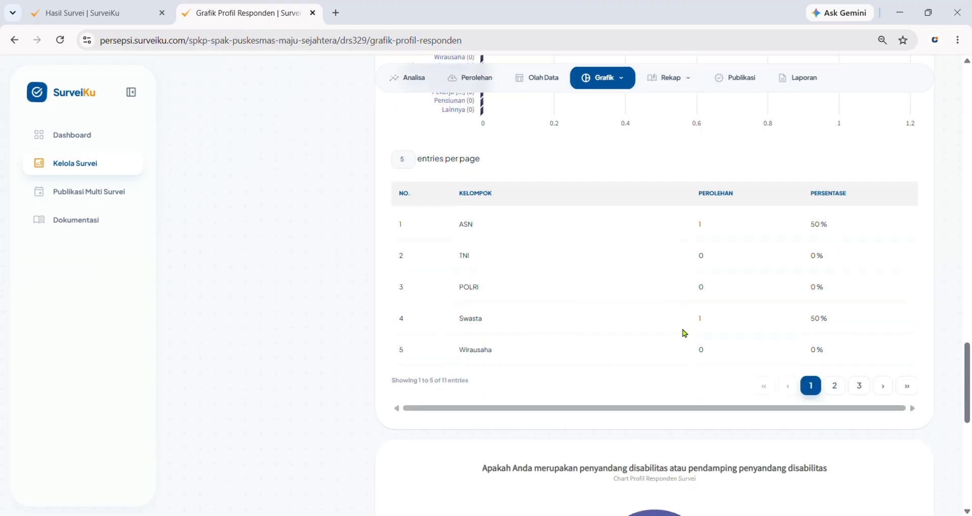
scroll(684, 333, down, 8)
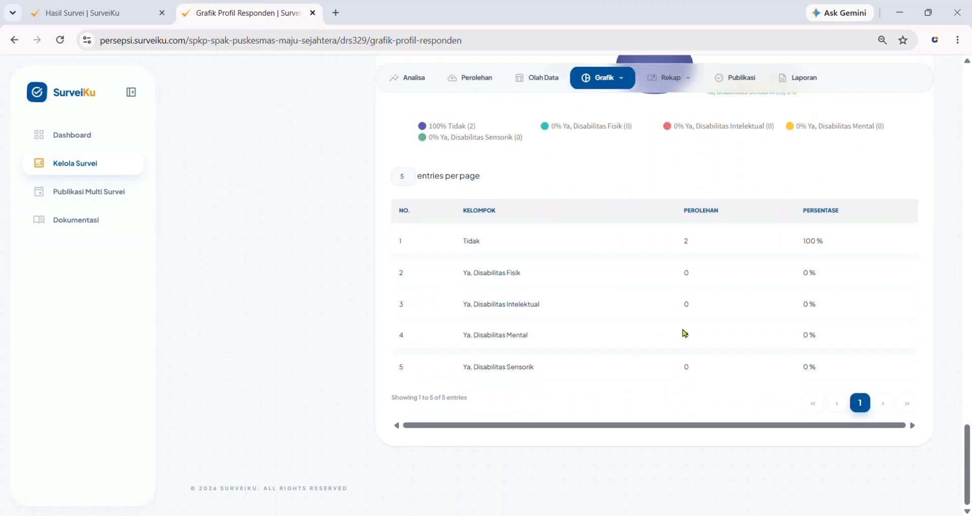
scroll(684, 333, up, 7)
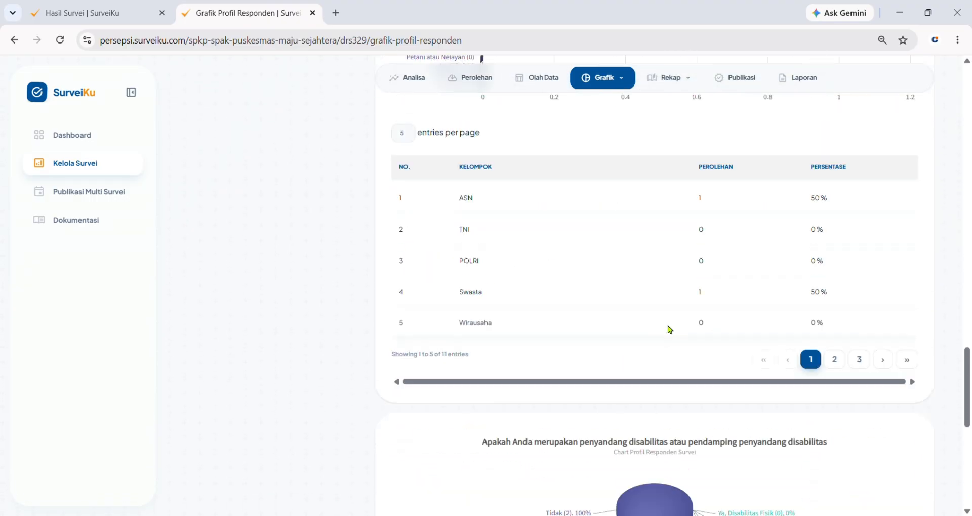
scroll(669, 329, up, 7)
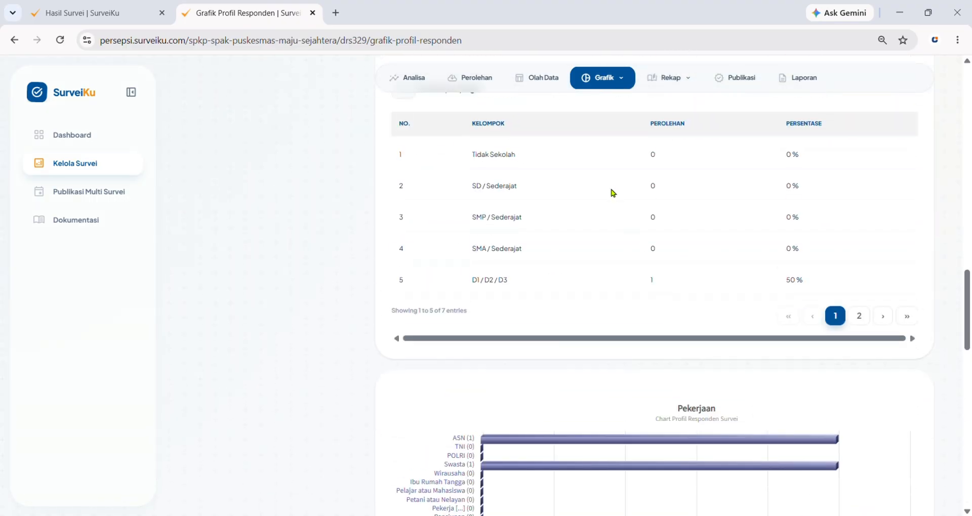
Open the SPKP service element charts and check the element index bar chart and its table of intervals, quality and performance.
click(615, 81)
click(574, 185)
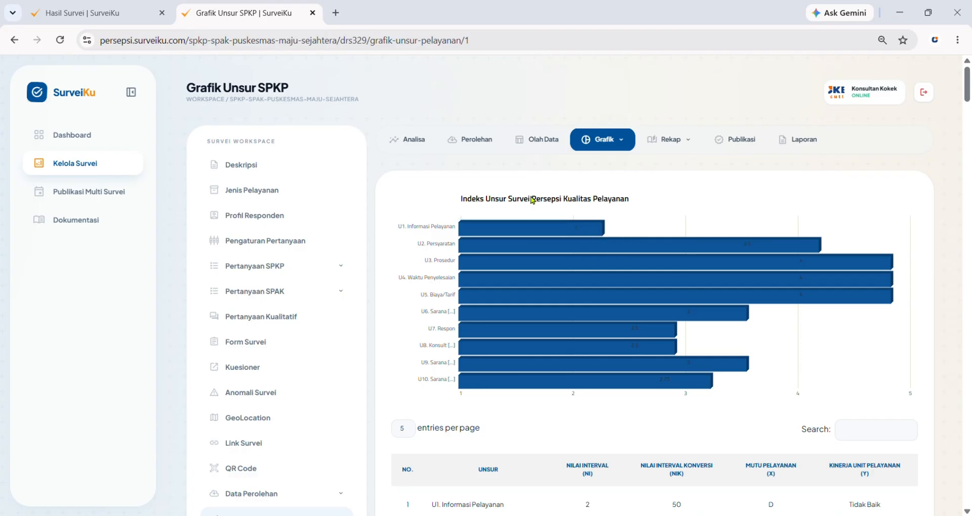
scroll(533, 200, down, 4)
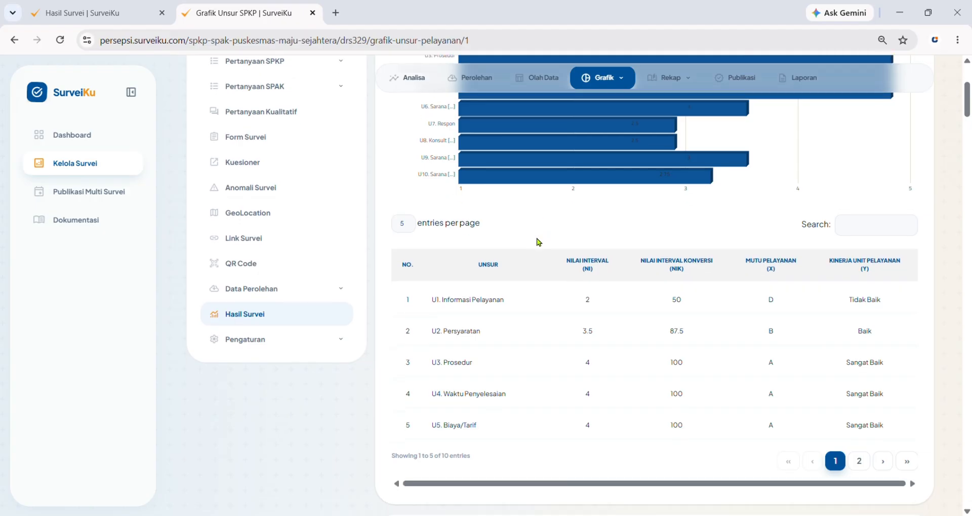
scroll(538, 242, down, 1)
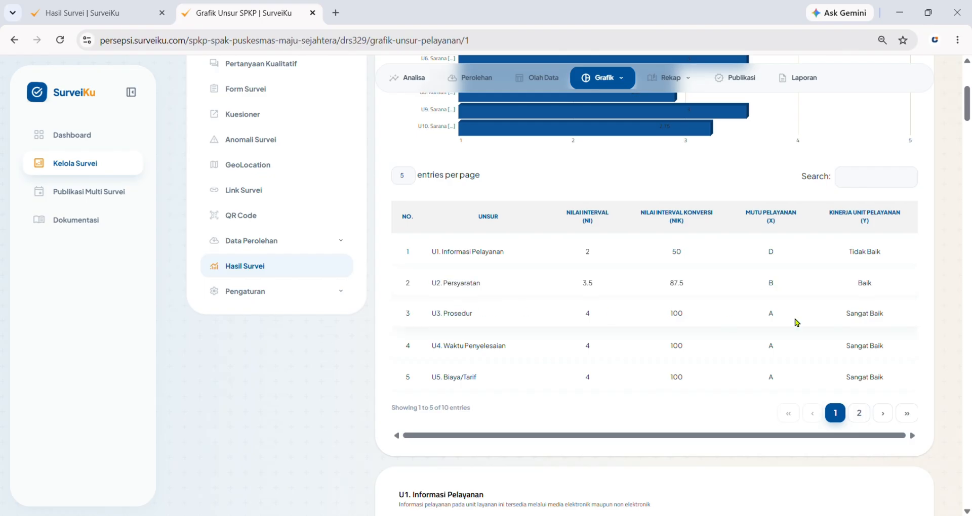
scroll(788, 329, down, 3)
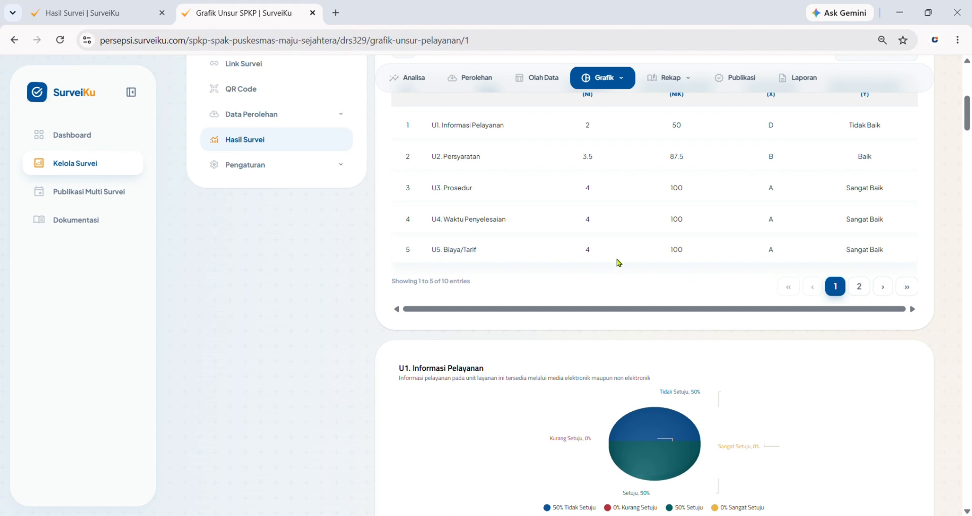
Examine the answer distribution pie chart and table for element U1. Informasi Pelayanan.
scroll(619, 264, down, 4)
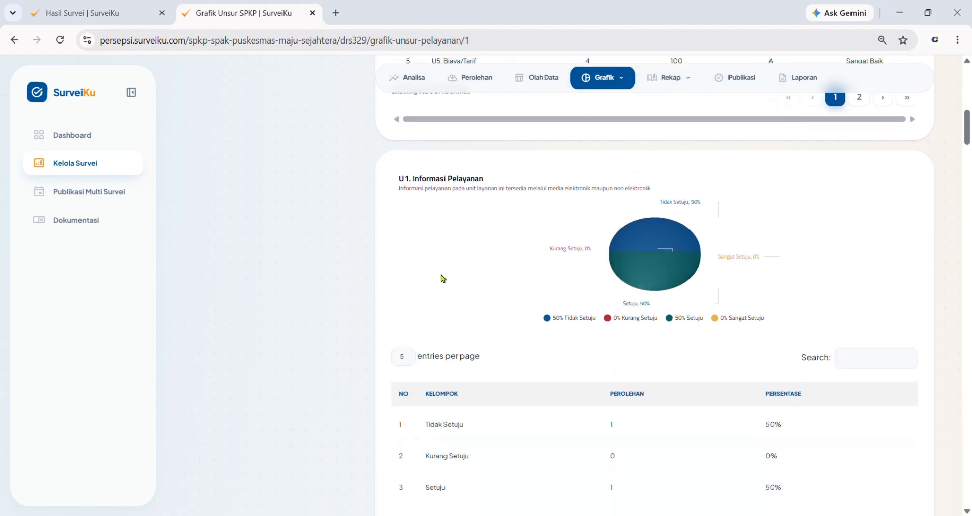
scroll(443, 279, down, 1)
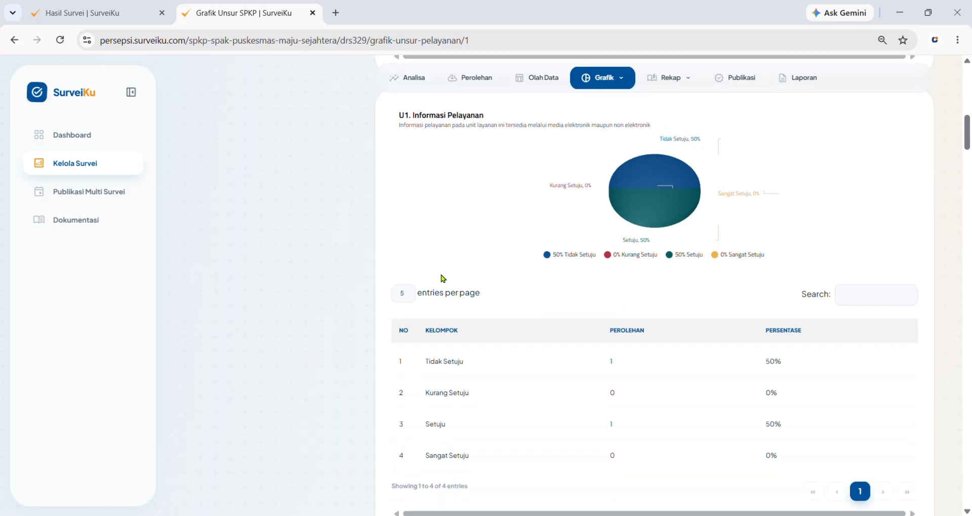
scroll(448, 276, down, 1)
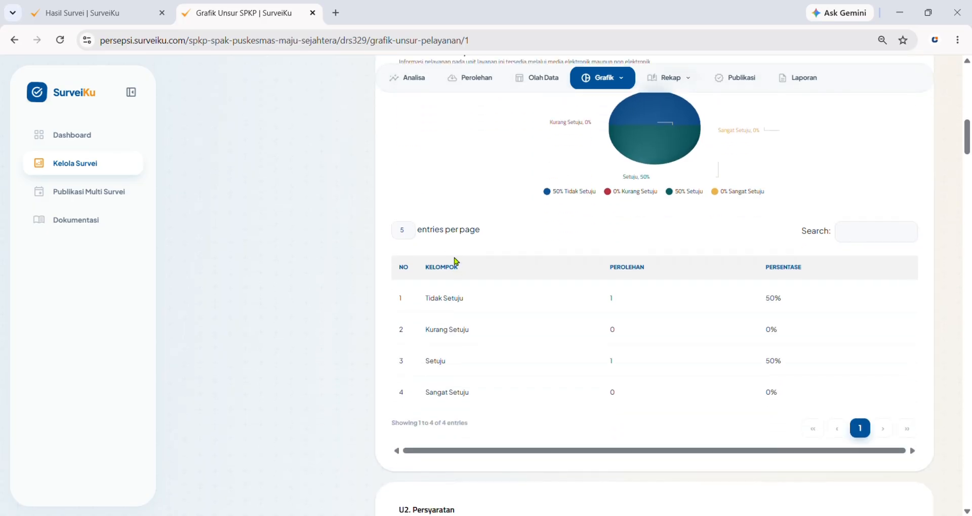
scroll(454, 263, up, 1)
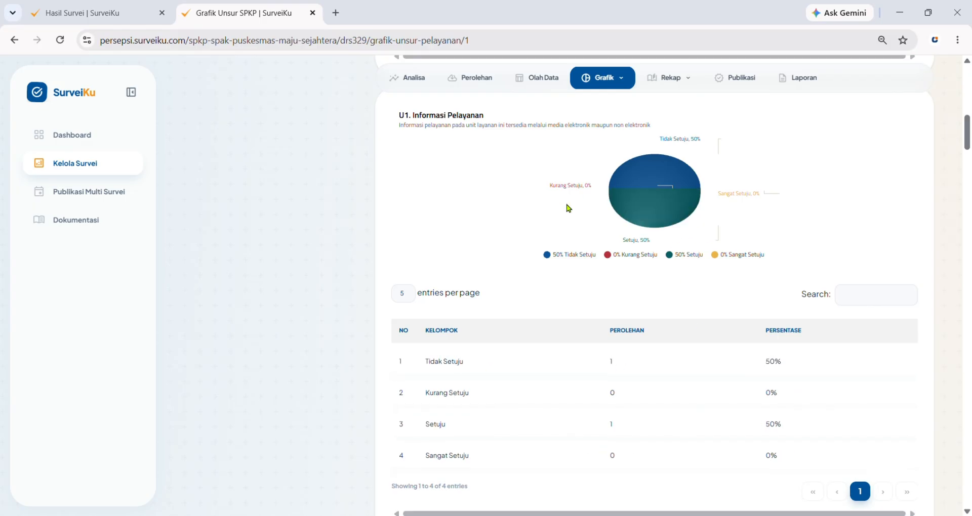
mouse_move(640, 197)
Skim the answer distribution charts and tables of the SPKP elements from U2. Persyaratan through U9. Sarana dan Prasarana.
scroll(639, 325, down, 7)
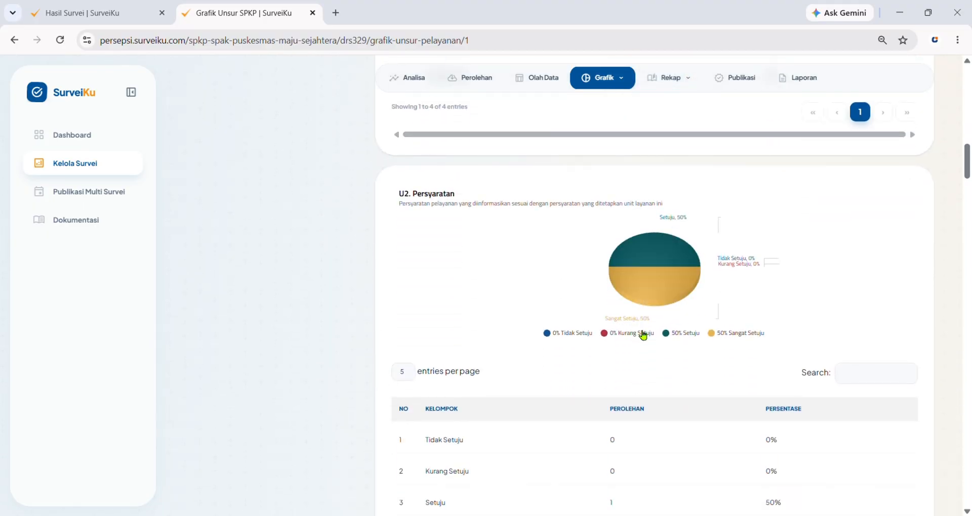
scroll(643, 335, down, 14)
scroll(643, 347, down, 12)
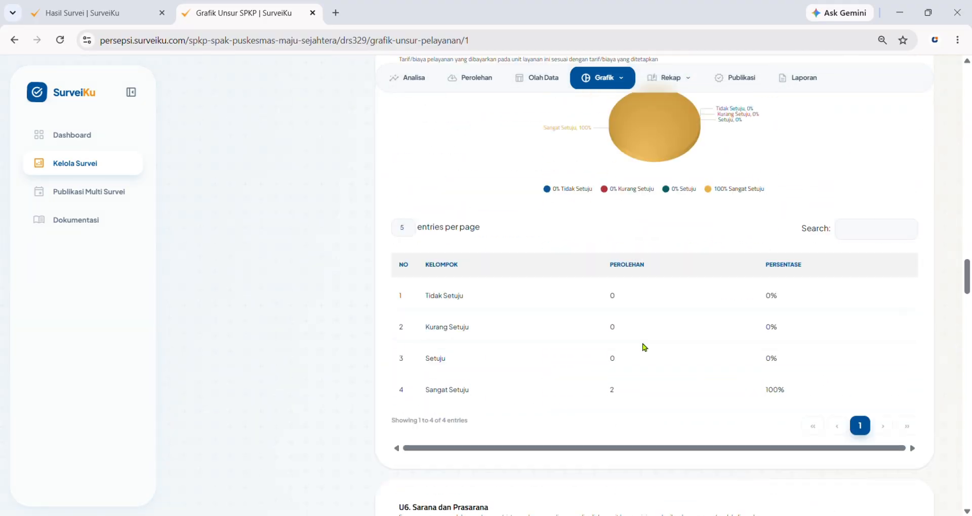
scroll(644, 347, down, 12)
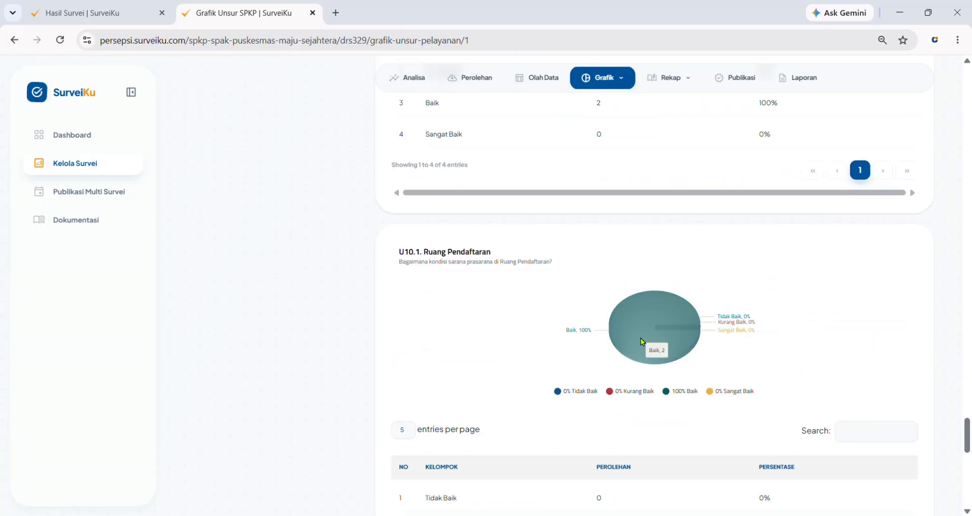
Examine the charts and tables of the sub-elements U10.1. Ruang Pendaftaran and U10.2. Toilet.
scroll(642, 342, down, 1)
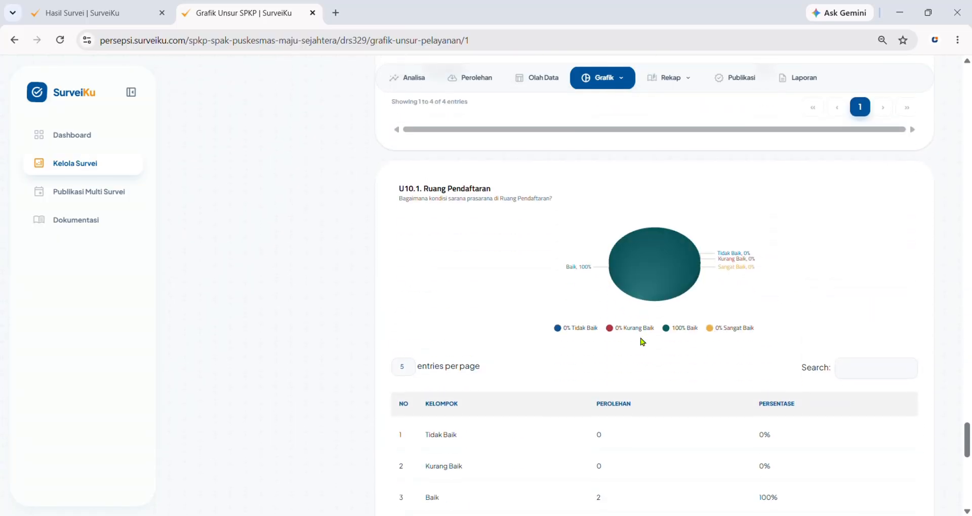
scroll(640, 340, up, 1)
scroll(639, 338, down, 1)
scroll(615, 288, down, 6)
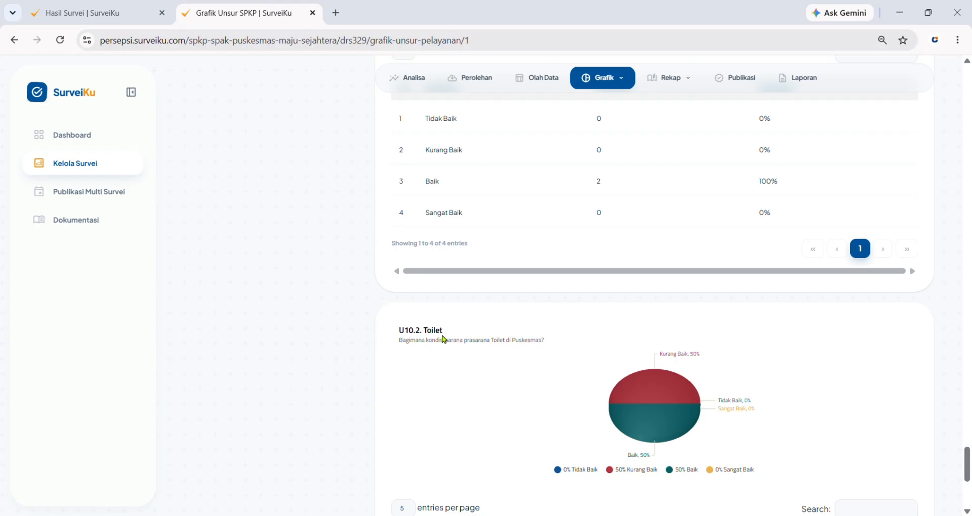
scroll(655, 290, down, 4)
scroll(599, 401, down, 2)
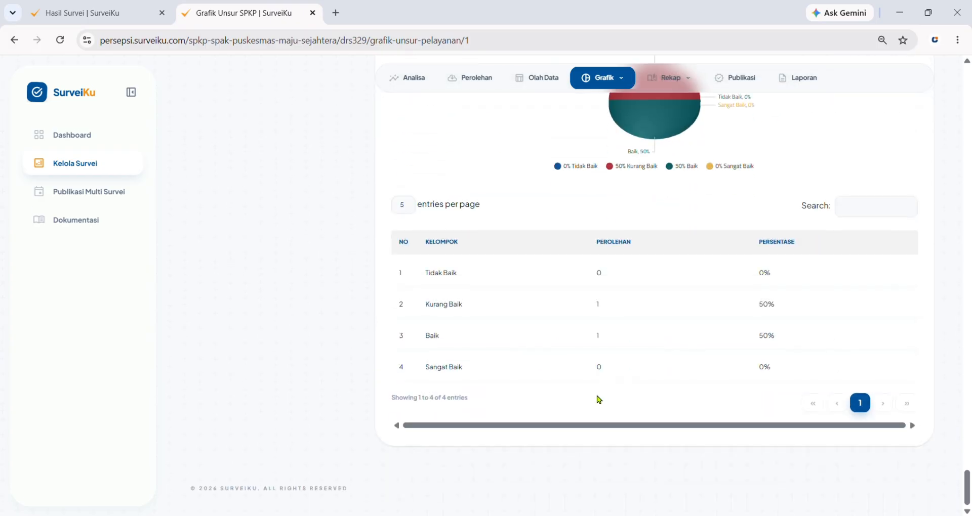
scroll(599, 400, down, 8)
scroll(615, 100, up, 2)
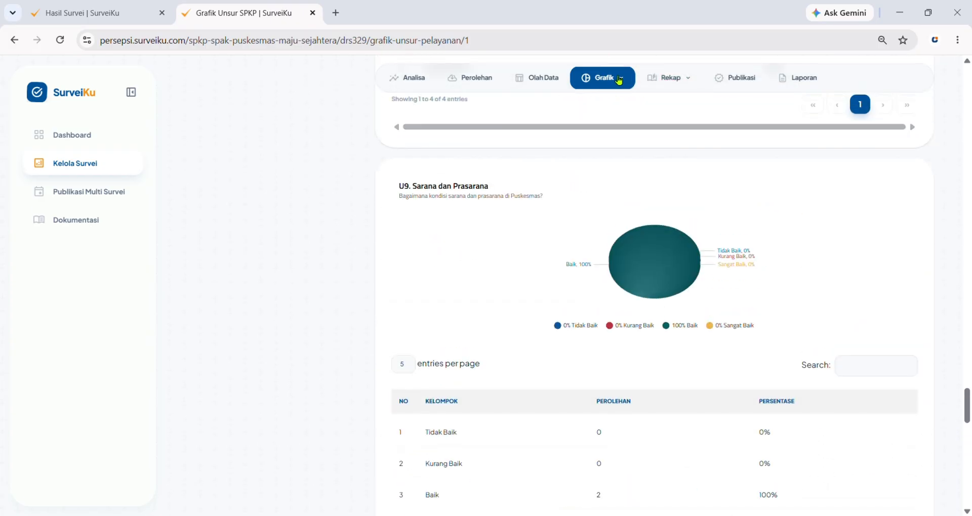
Check the available chart types, and open the Opini & Saran recap of the respondents' suggestions.
click(618, 80)
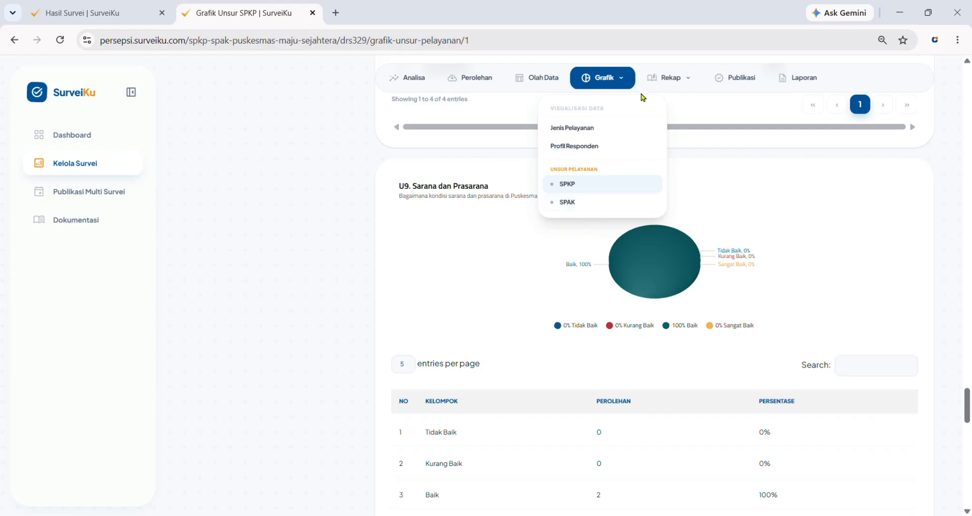
click(674, 81)
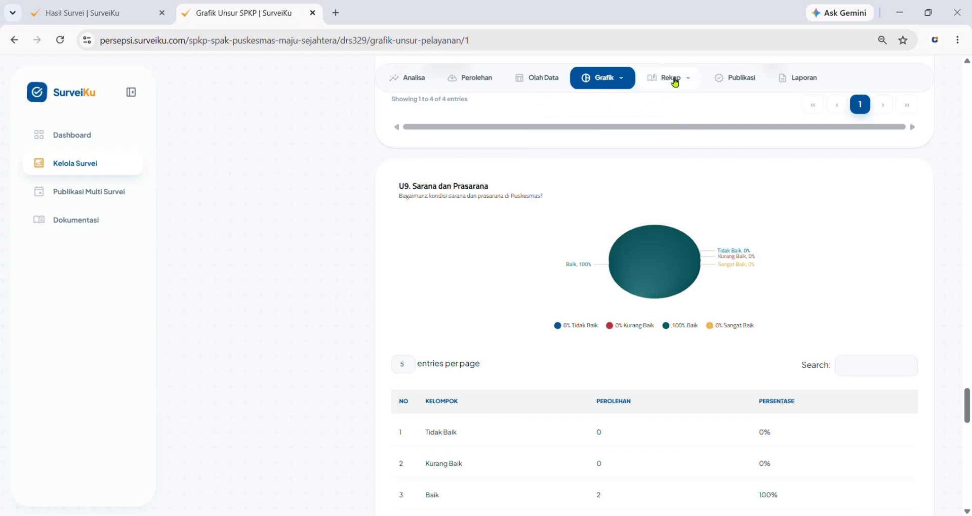
click(675, 82)
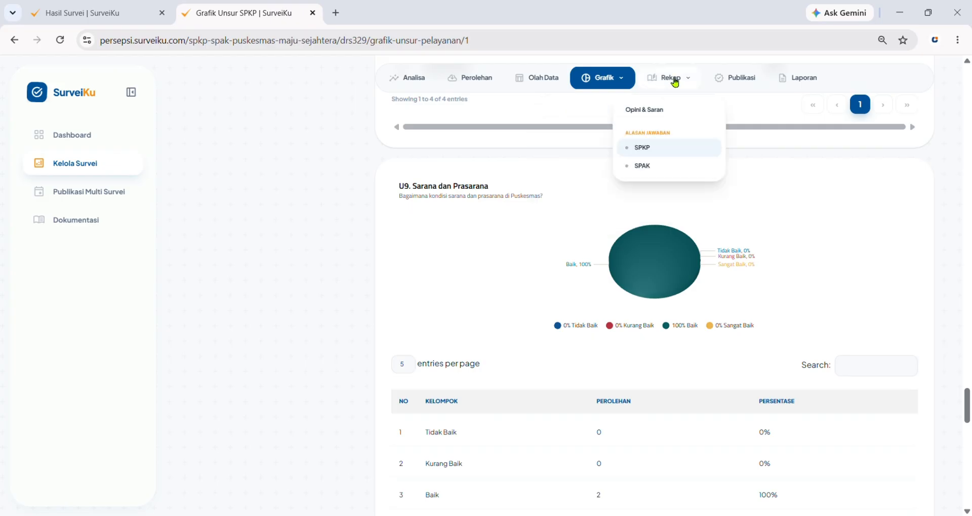
click(671, 109)
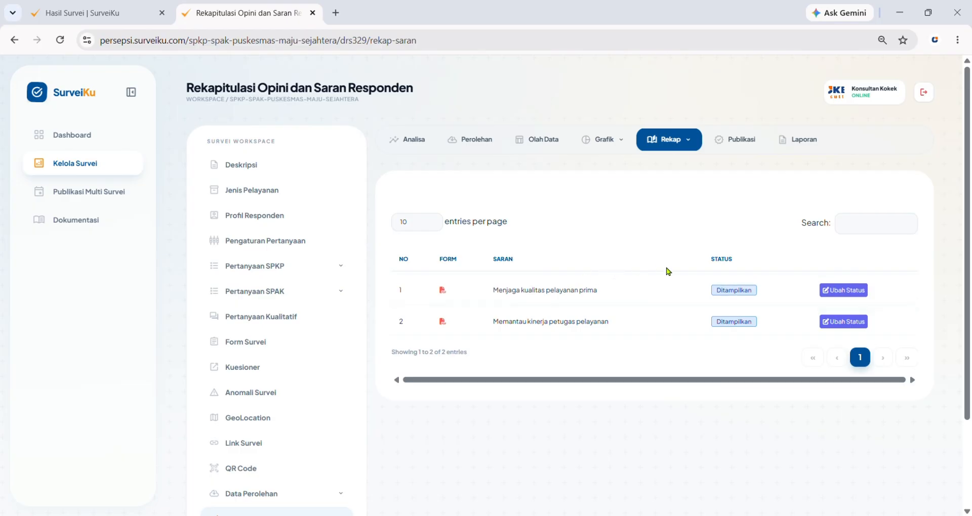
View the status options for the suggestion "Menjaga kualitas pelayanan prima" and cancel without saving a change.
click(854, 294)
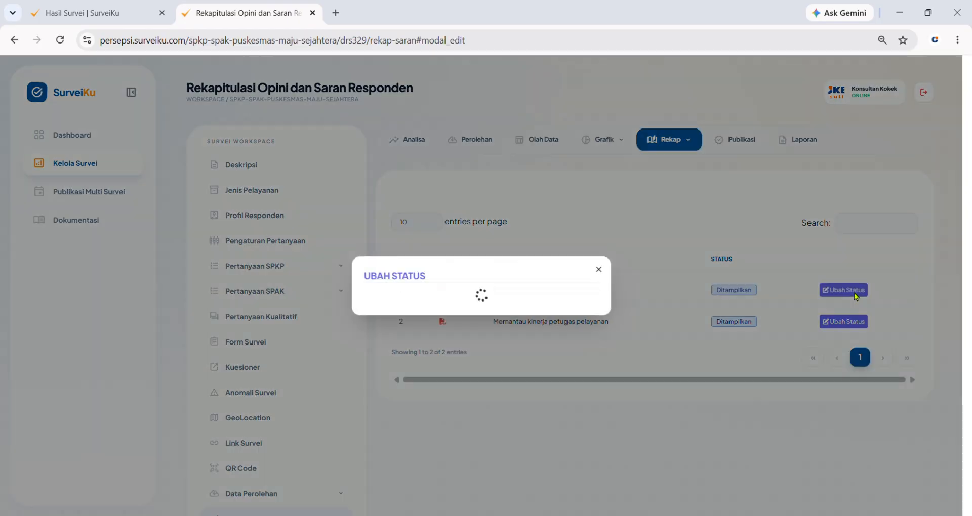
click(501, 310)
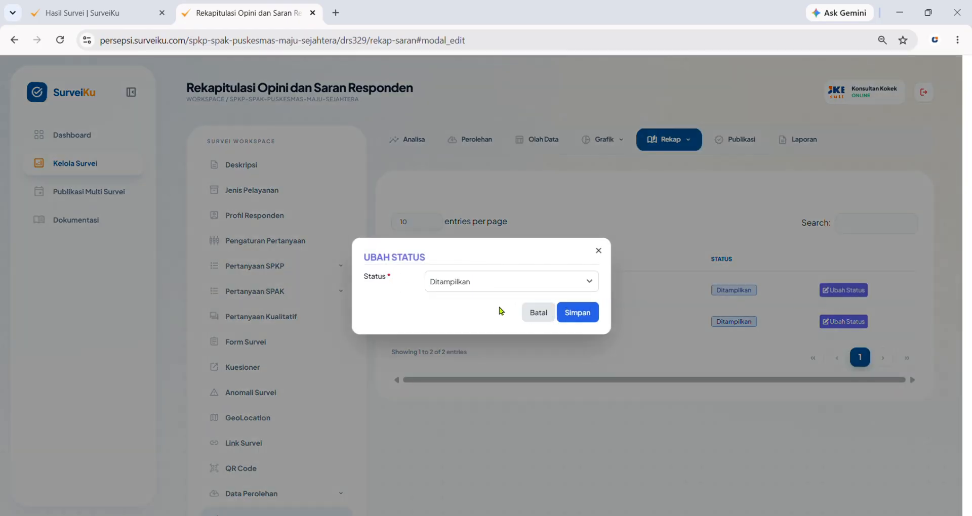
click(462, 289)
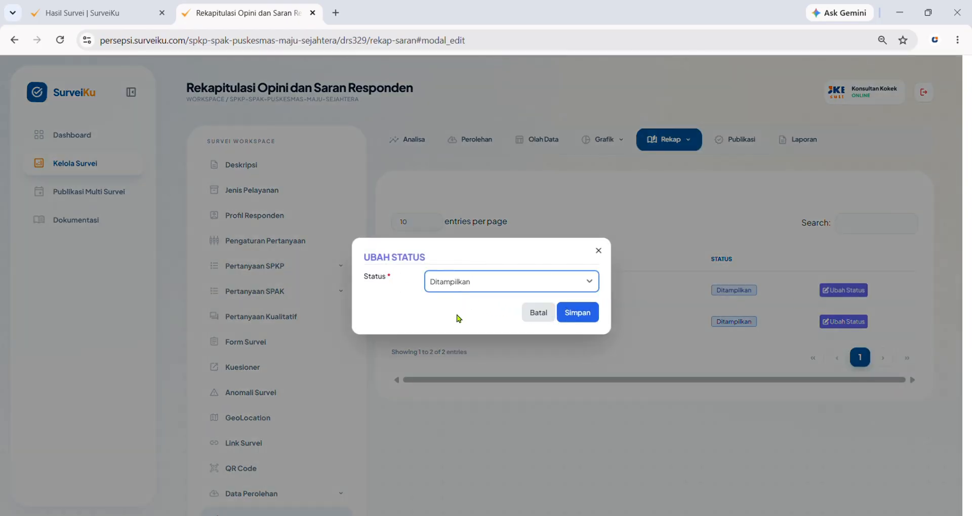
click(458, 318)
click(538, 314)
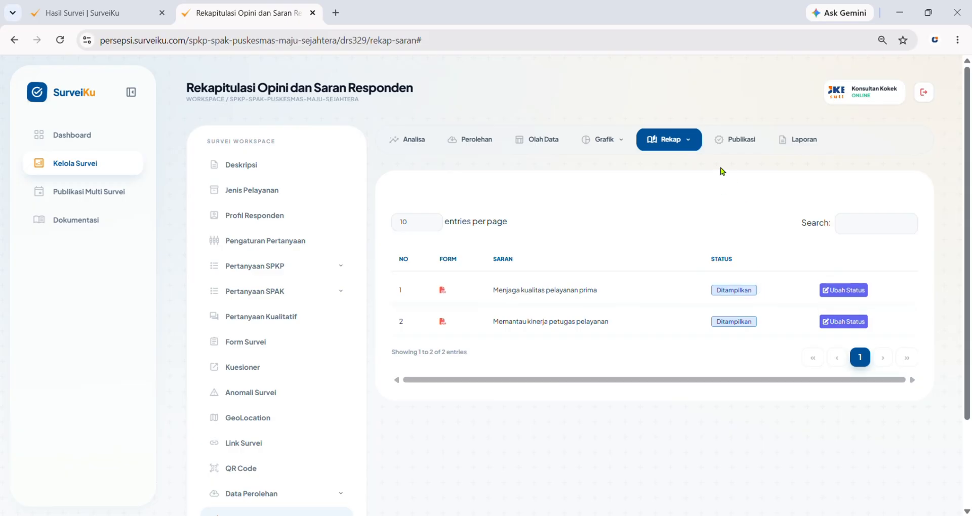
Open the SPKP answer-reason recap and review the number of reasons listed for each survey element.
click(687, 143)
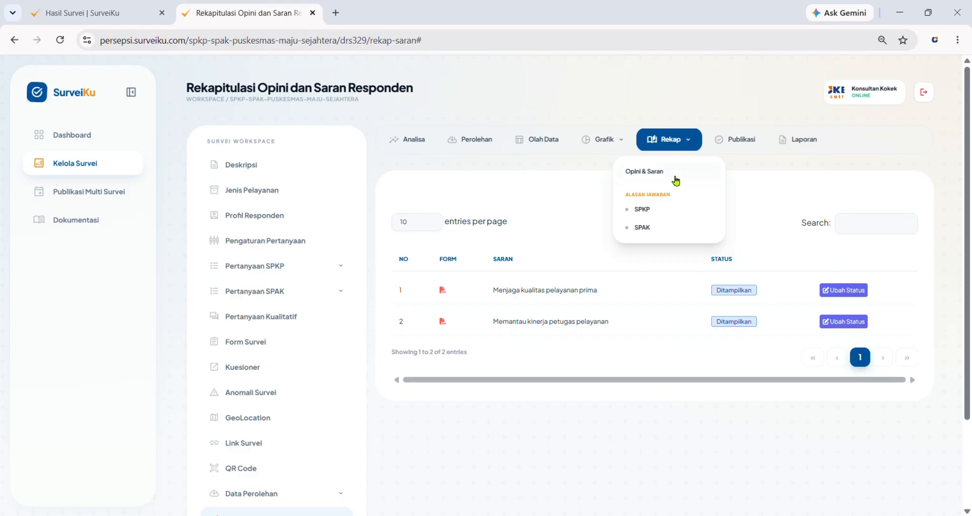
click(641, 209)
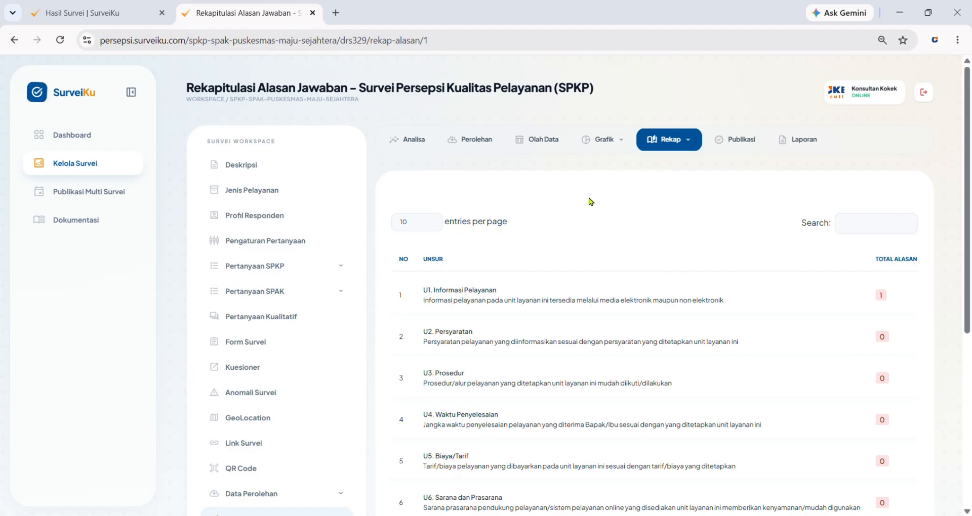
scroll(587, 200, down, 1)
scroll(468, 247, down, 5)
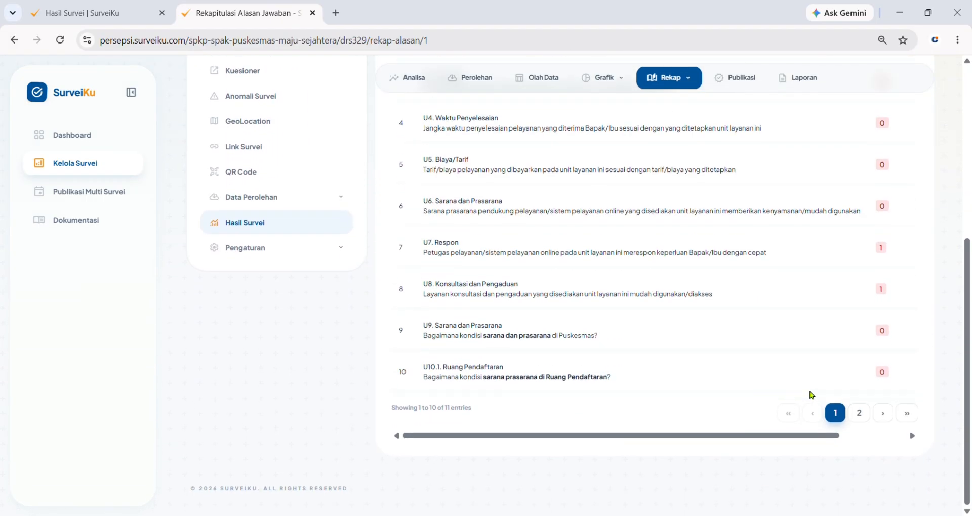
scroll(891, 377, up, 4)
scroll(891, 374, up, 1)
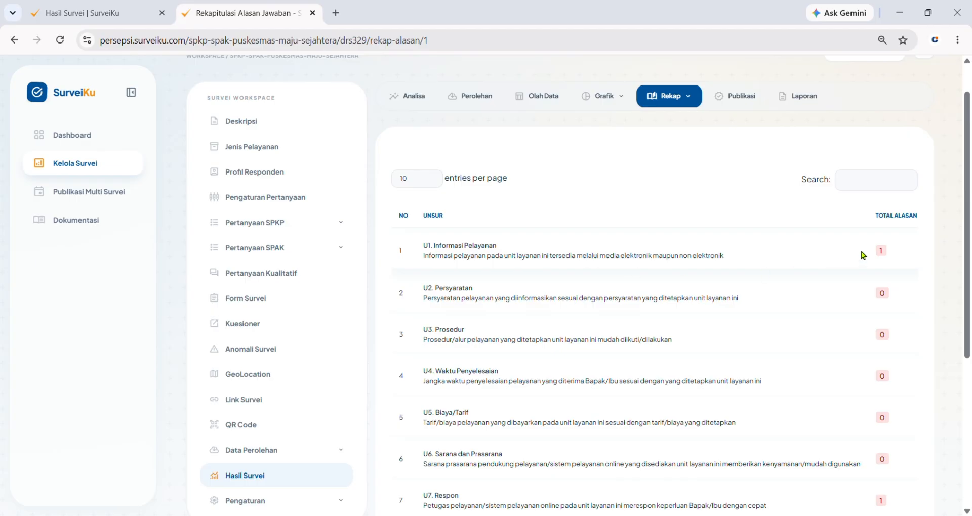
scroll(863, 255, right, 3)
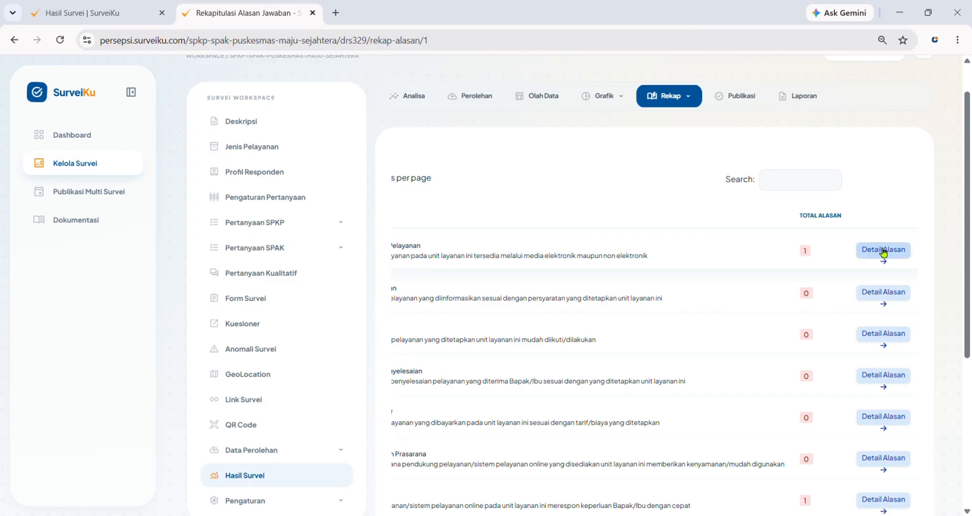
View the reason details of U1. Informasi Pelayanan and its status setting, and return without saving a change.
click(886, 253)
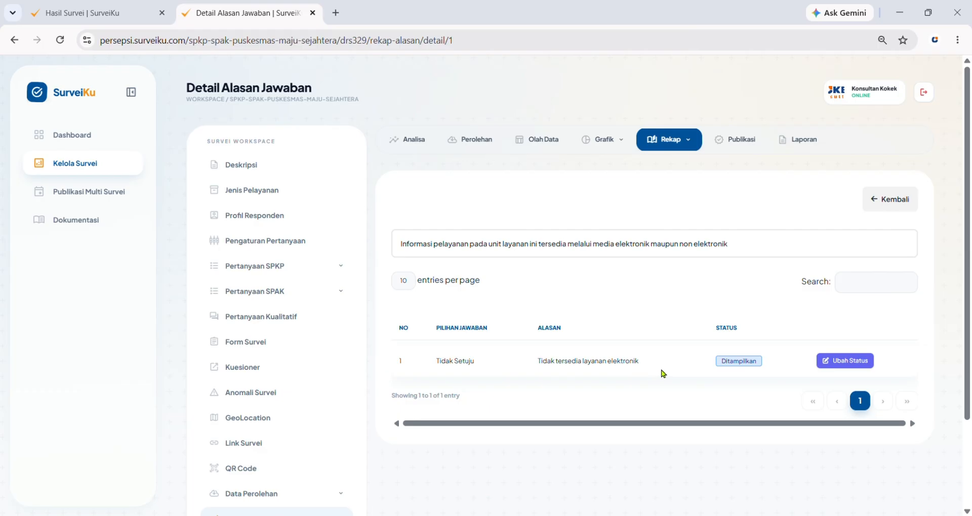
click(838, 367)
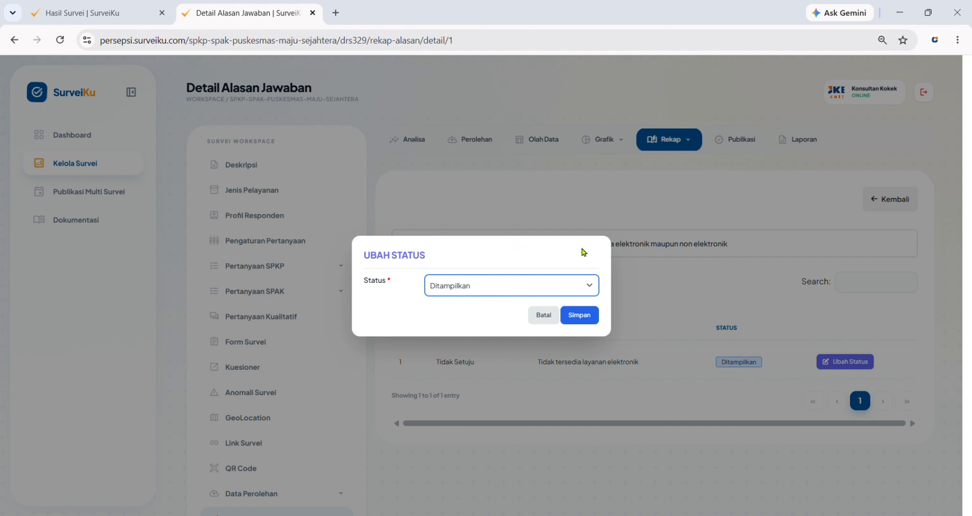
click(582, 230)
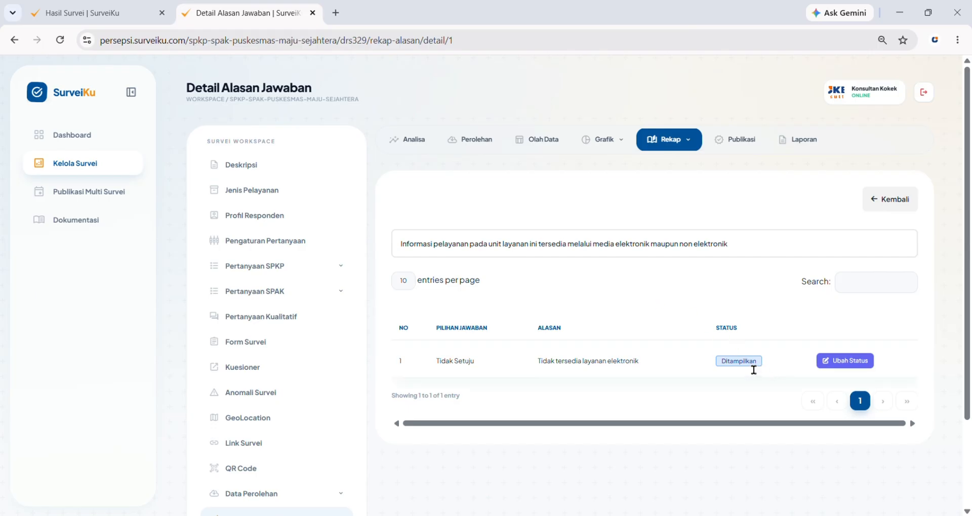
click(890, 198)
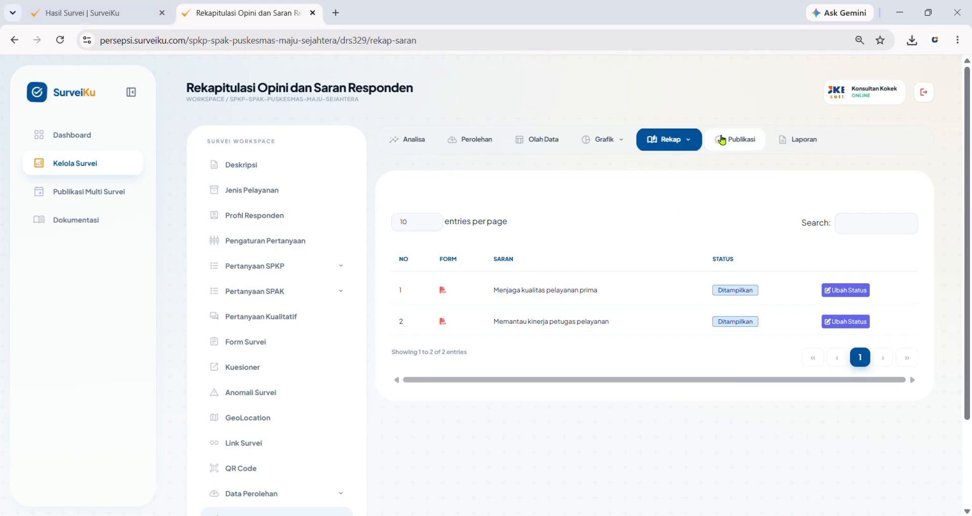
On the survey publication page, select the product Survei Persepsi Kualitas Pelayanan and the certificate design Opsi 2.
click(734, 147)
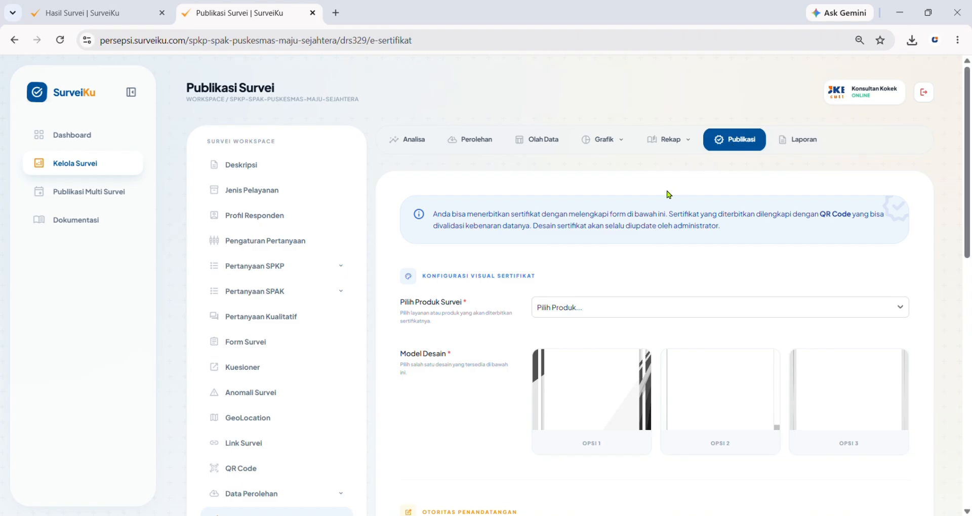
scroll(652, 208, down, 1)
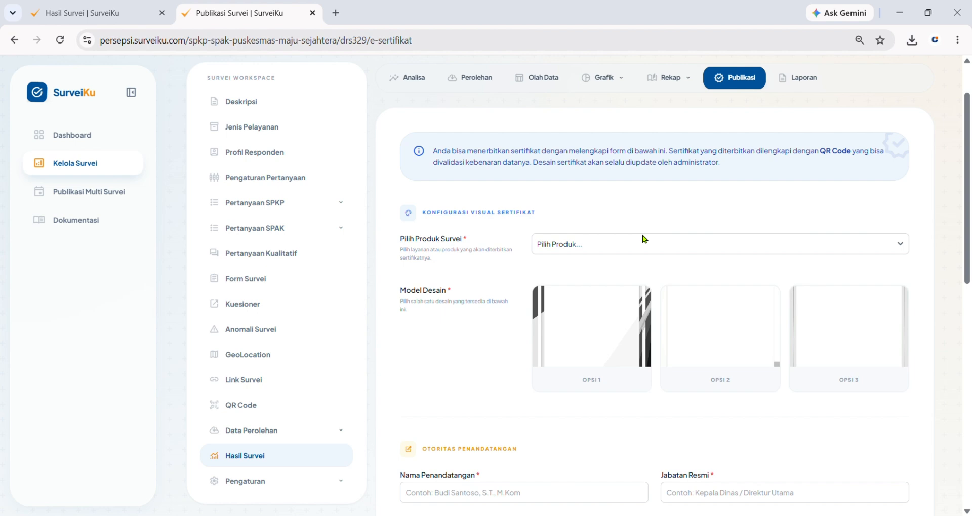
scroll(615, 221, down, 1)
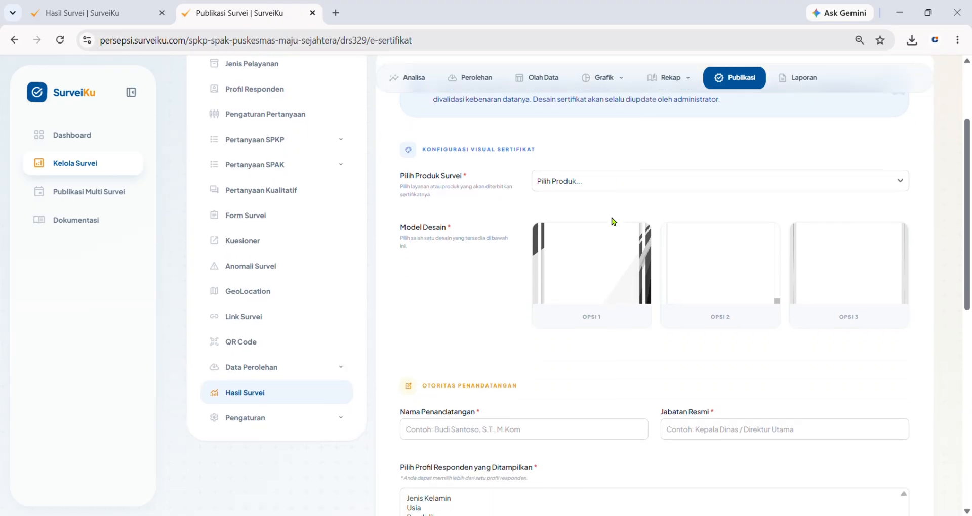
click(592, 186)
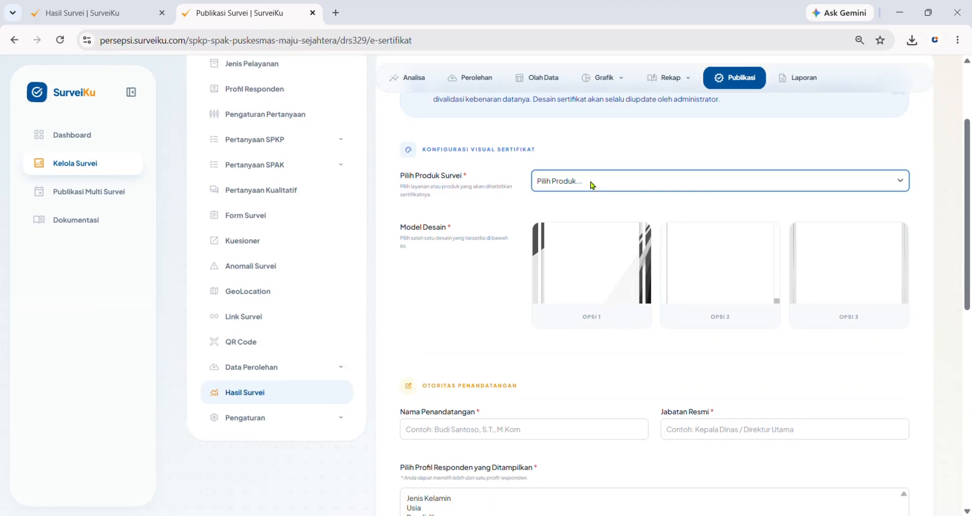
click(603, 221)
scroll(595, 223, down, 1)
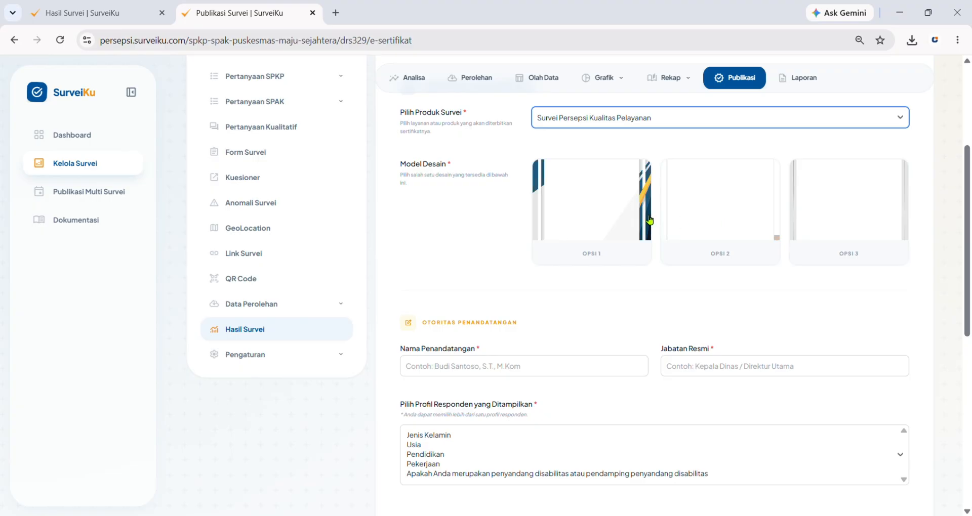
click(706, 215)
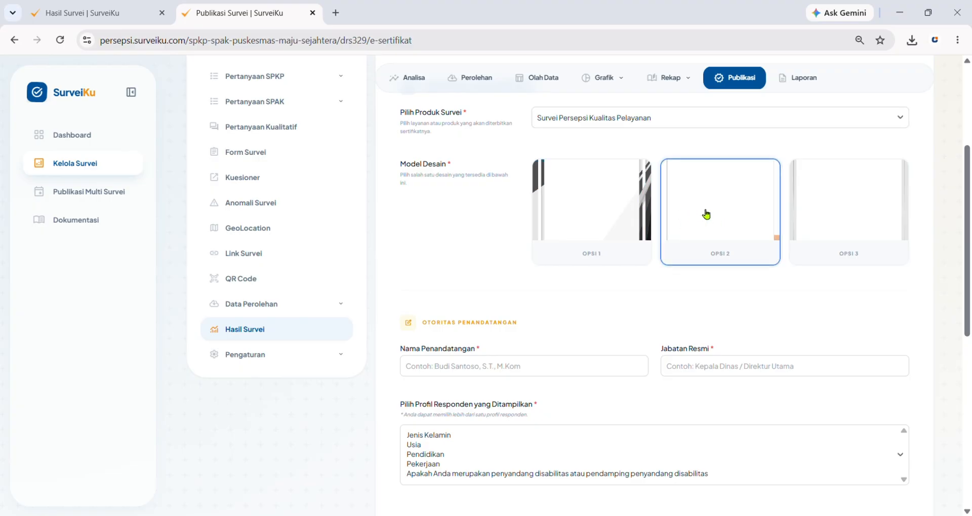
scroll(706, 215, down, 1)
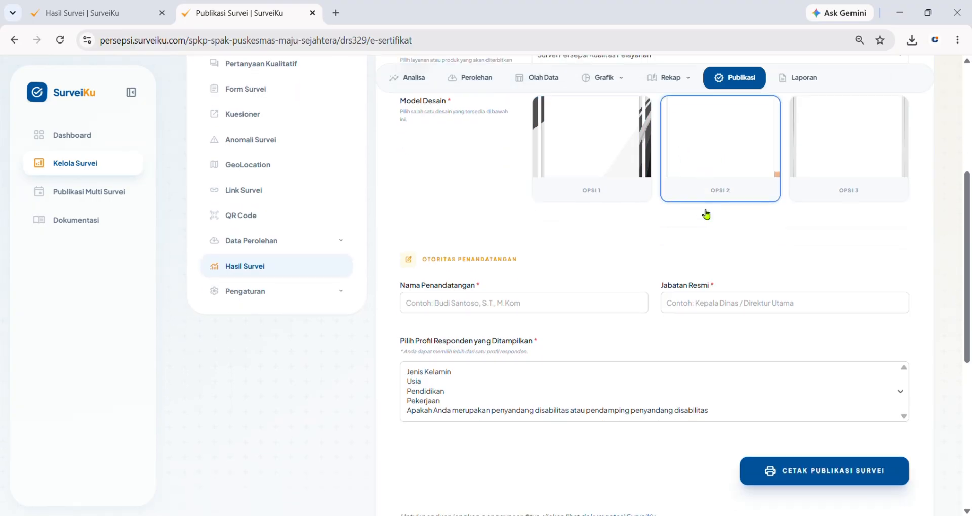
Enter the signatory's name and the official position Kepala, and select the respondent profiles Jenis Kelamin and Usia to display.
click(477, 307)
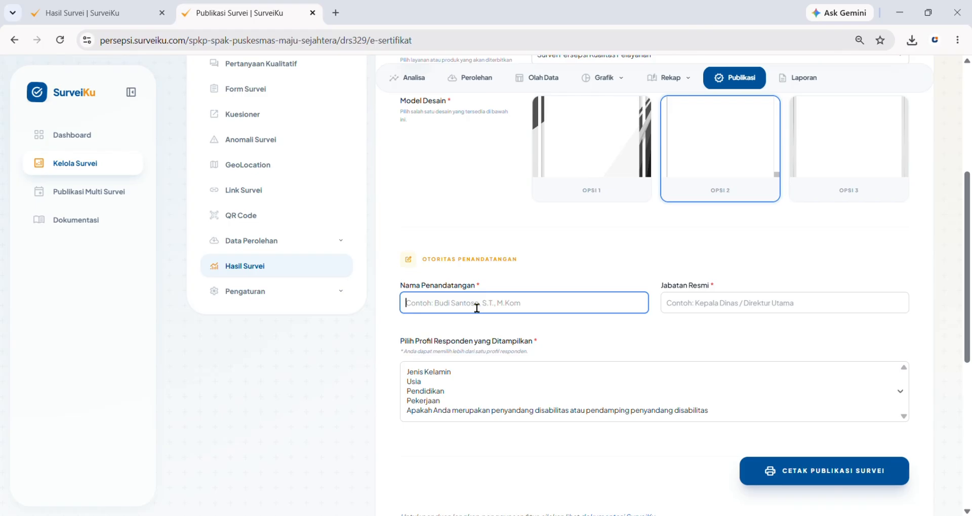
text(Fulan)
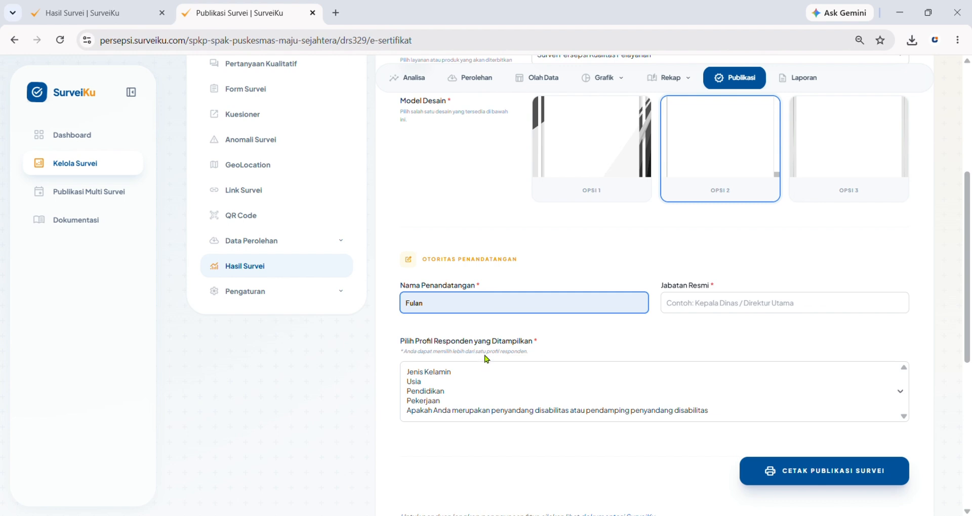
click(725, 307)
text(Kepala)
scroll(618, 284, down, 3)
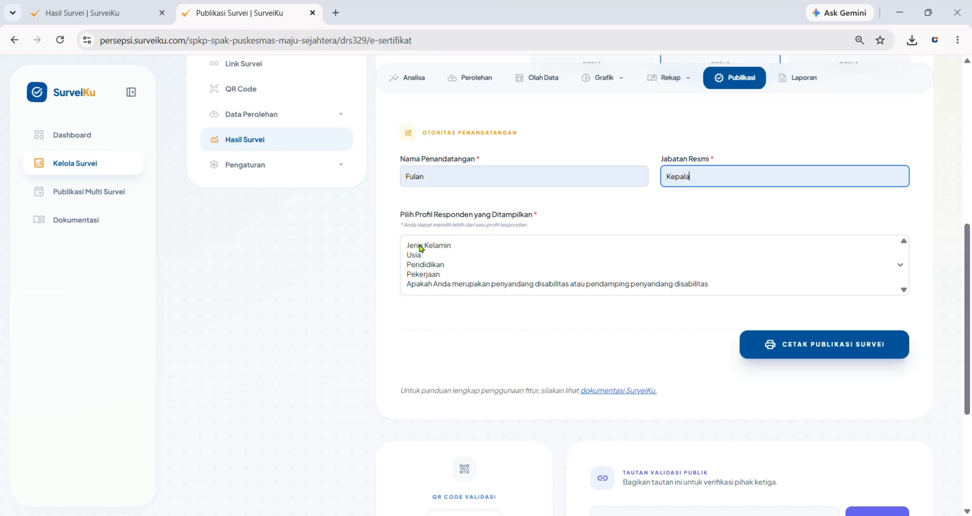
click(419, 247)
ctrl+click(420, 255)
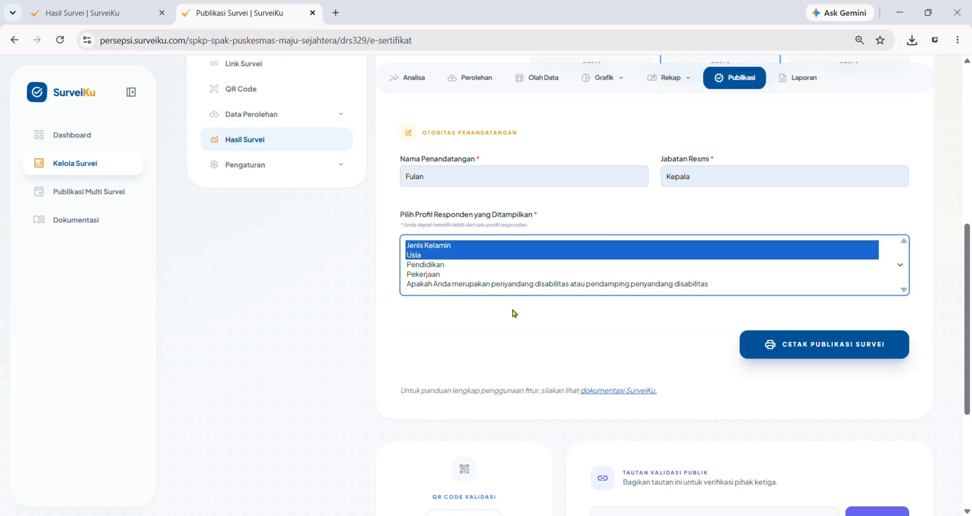
Open the certificate's public validation link, review the certificate and respondent details, and close the validation page.
scroll(514, 314, down, 2)
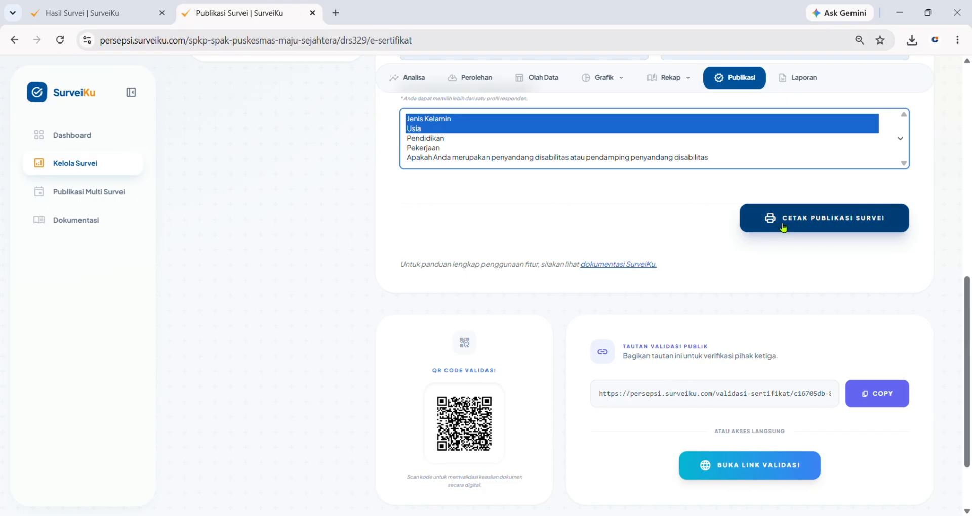
scroll(709, 306, down, 1)
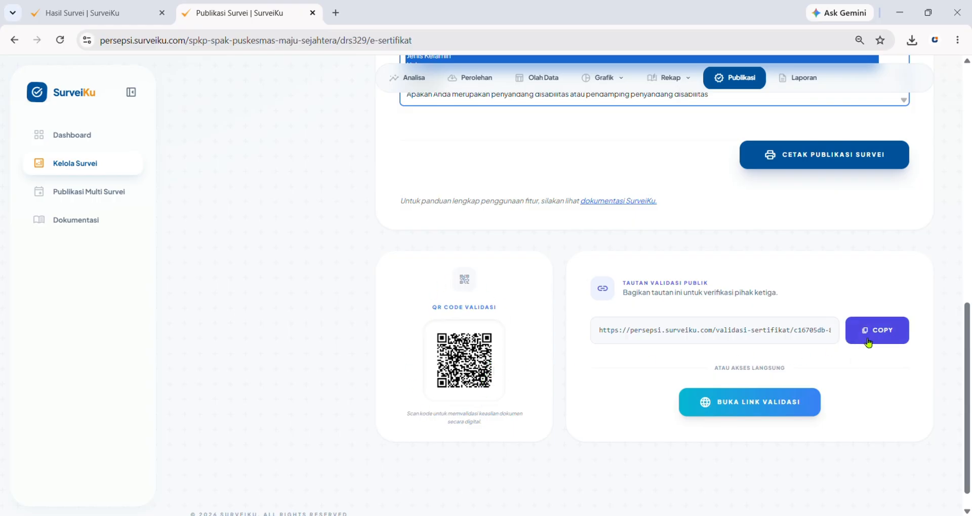
click(757, 411)
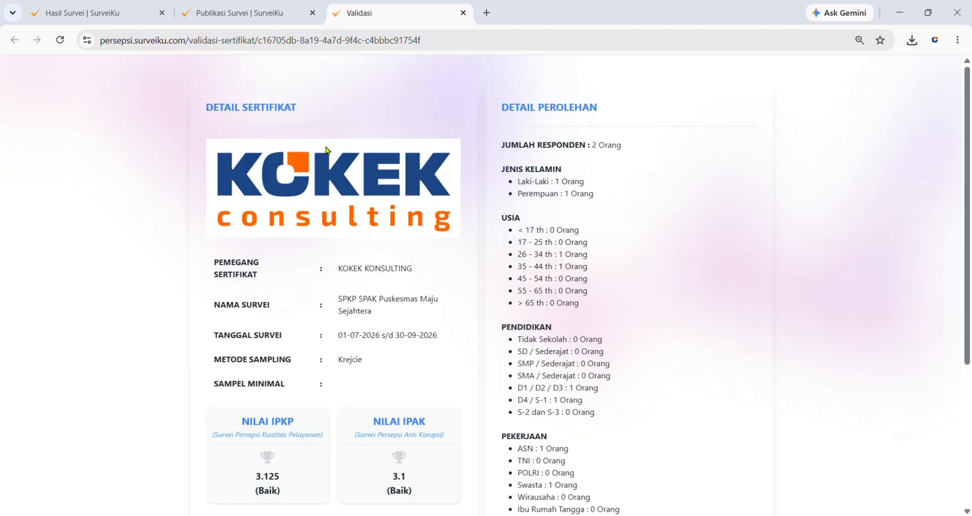
scroll(332, 217, down, 1)
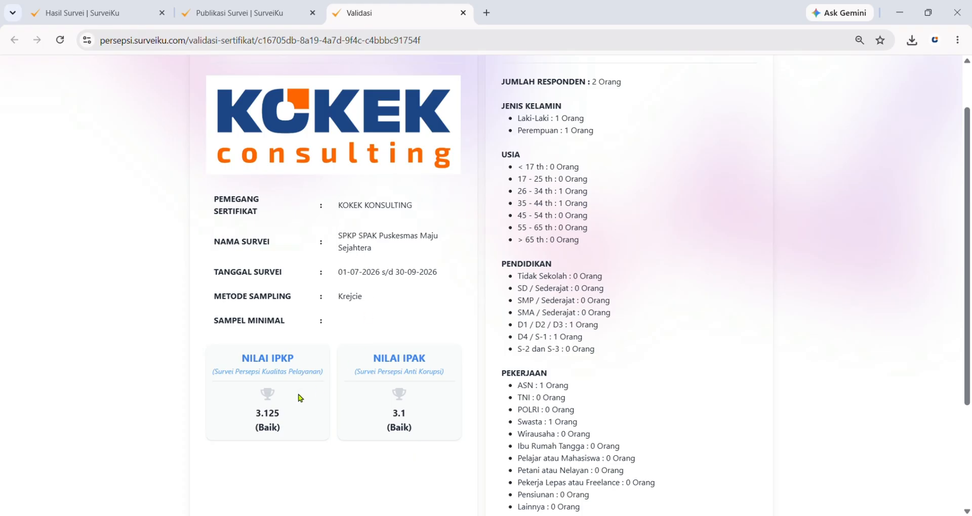
scroll(550, 195, up, 1)
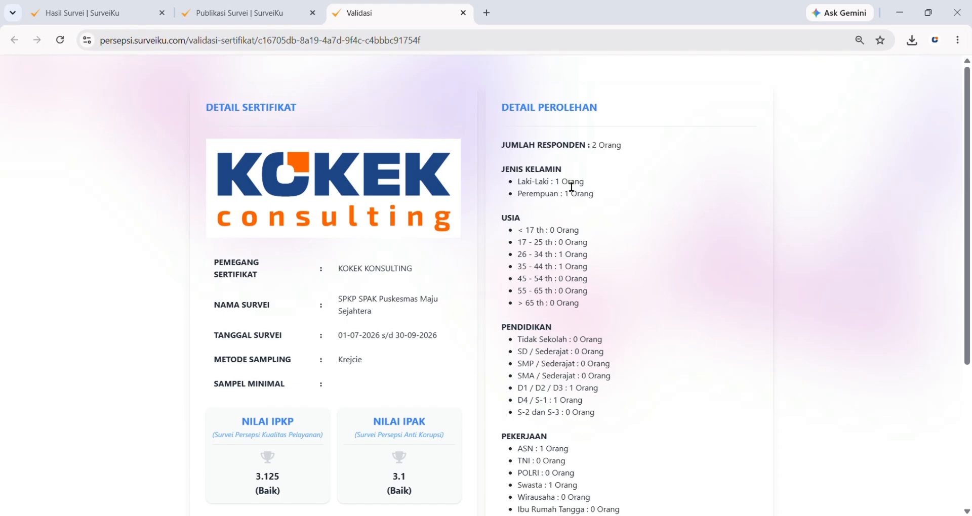
scroll(572, 191, down, 3)
scroll(576, 225, up, 5)
click(463, 13)
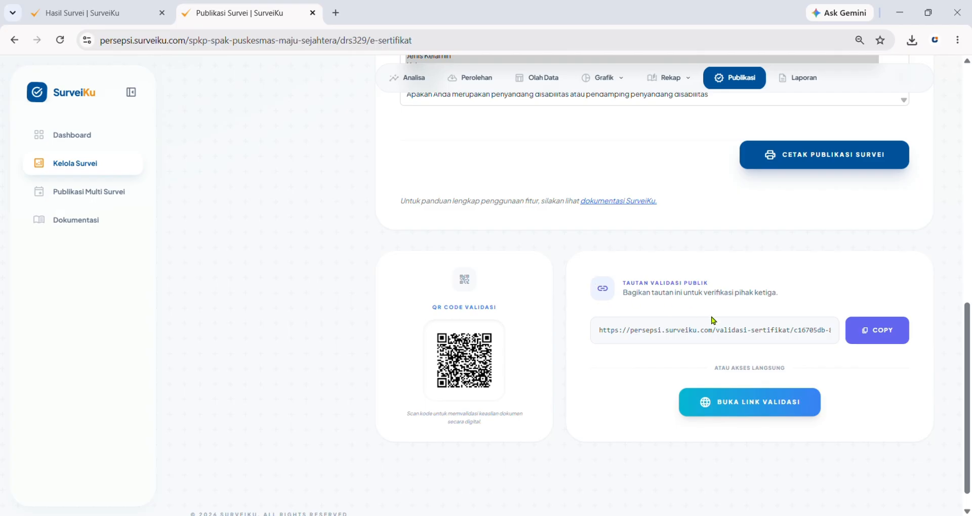
Generate the survey report in PDF format from the report page and bring the finished document into view.
scroll(713, 319, up, 7)
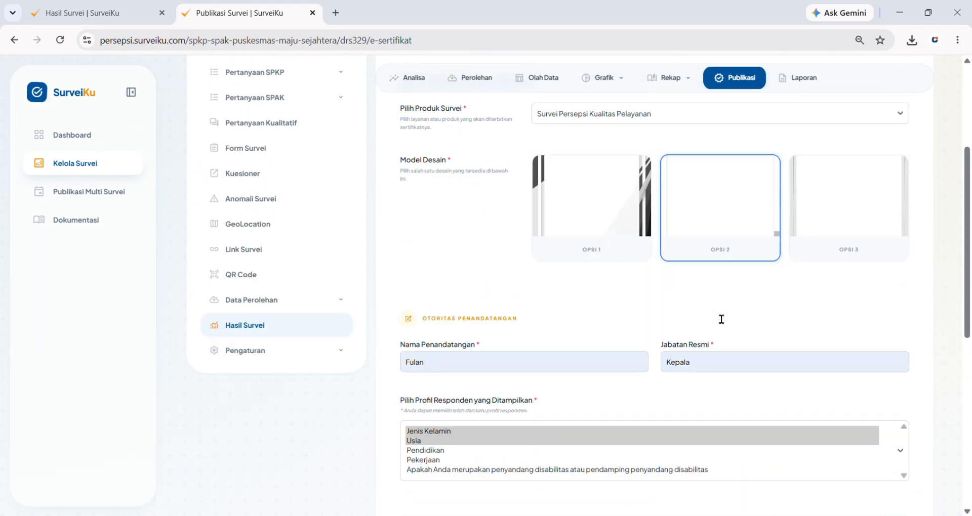
scroll(722, 319, up, 4)
click(796, 149)
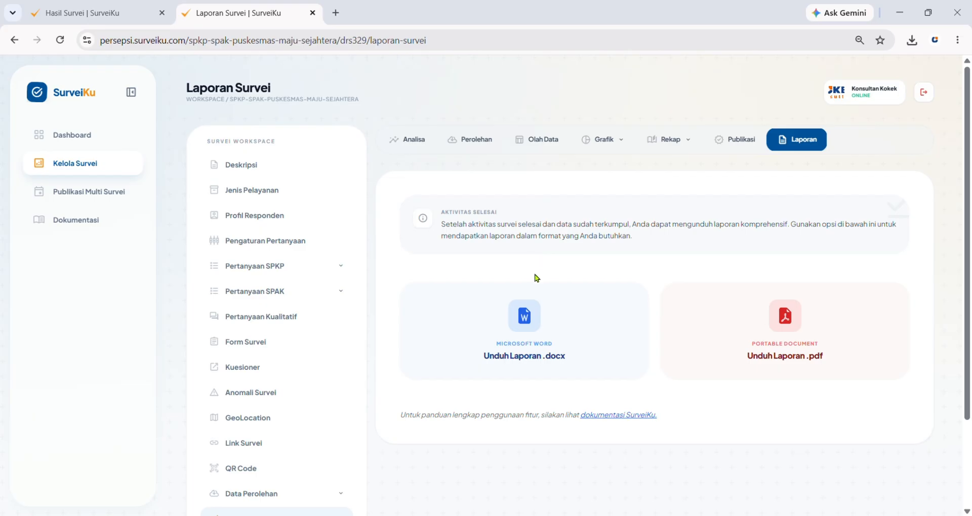
click(752, 333)
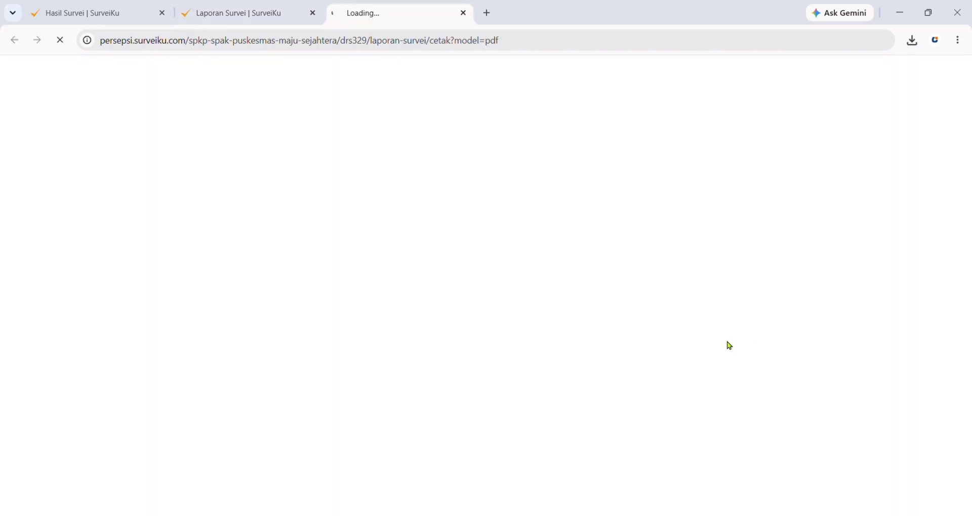
click(280, 15)
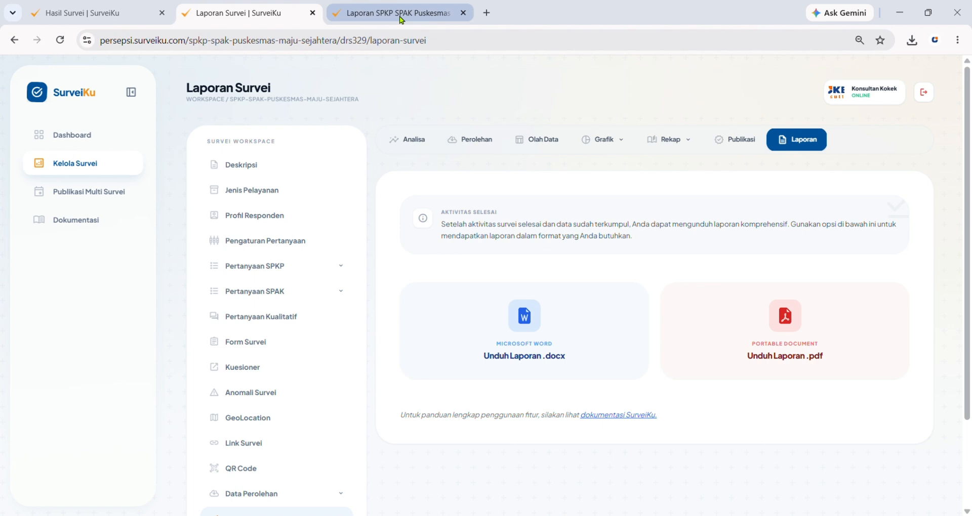
click(400, 19)
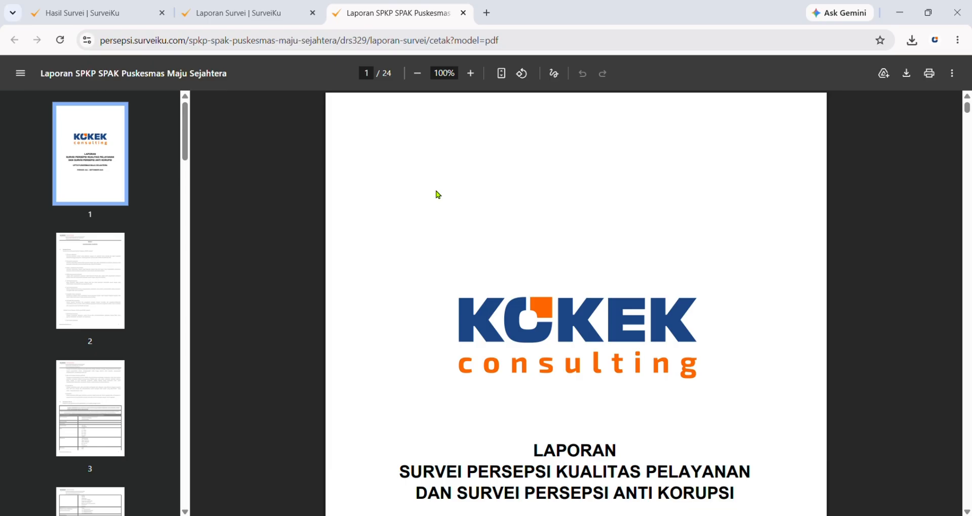
Examine the PDF report's cover page and the beginning of BAB I Kuesioner Survei.
scroll(437, 194, down, 1)
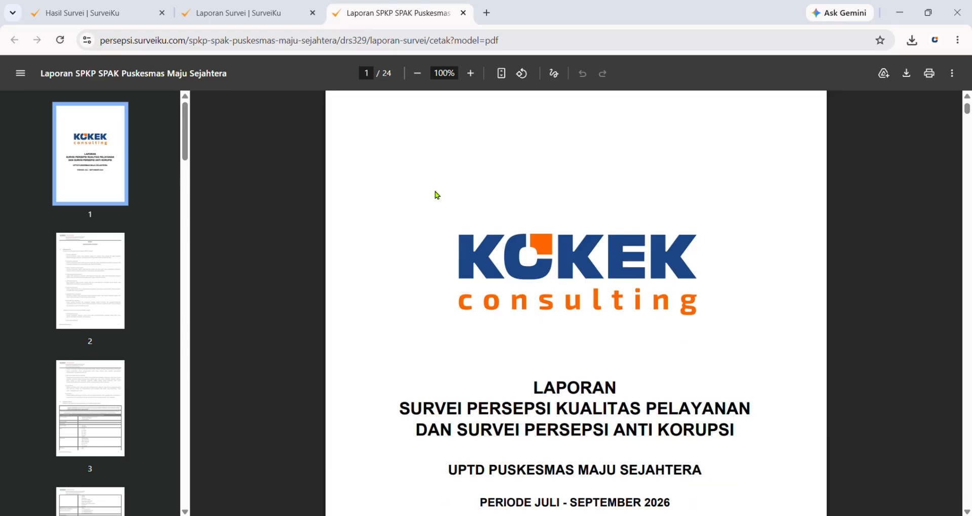
scroll(437, 195, down, 2)
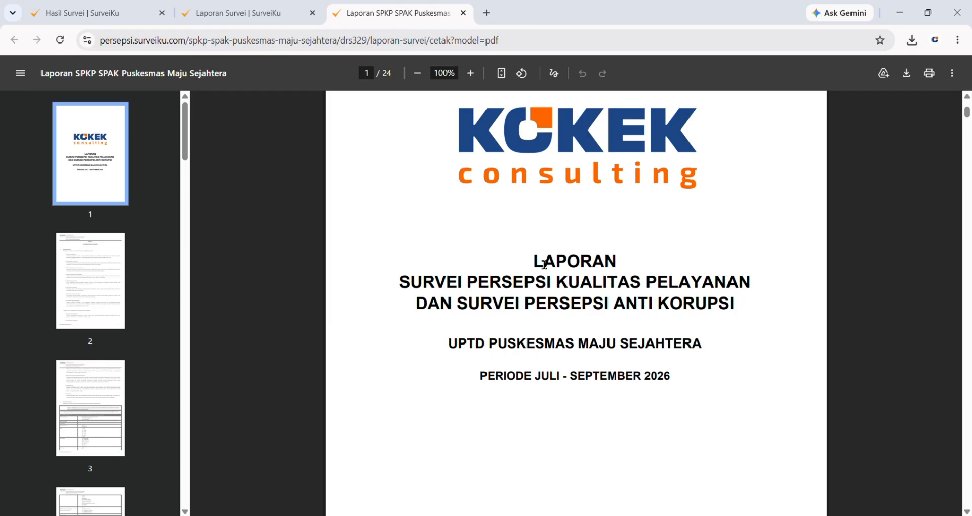
scroll(544, 264, down, 1)
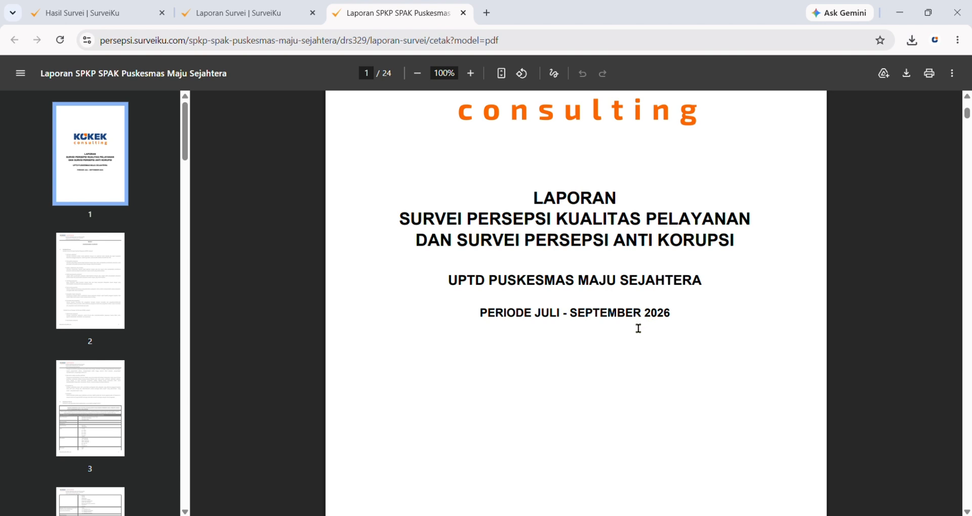
scroll(636, 330, down, 3)
scroll(557, 225, down, 5)
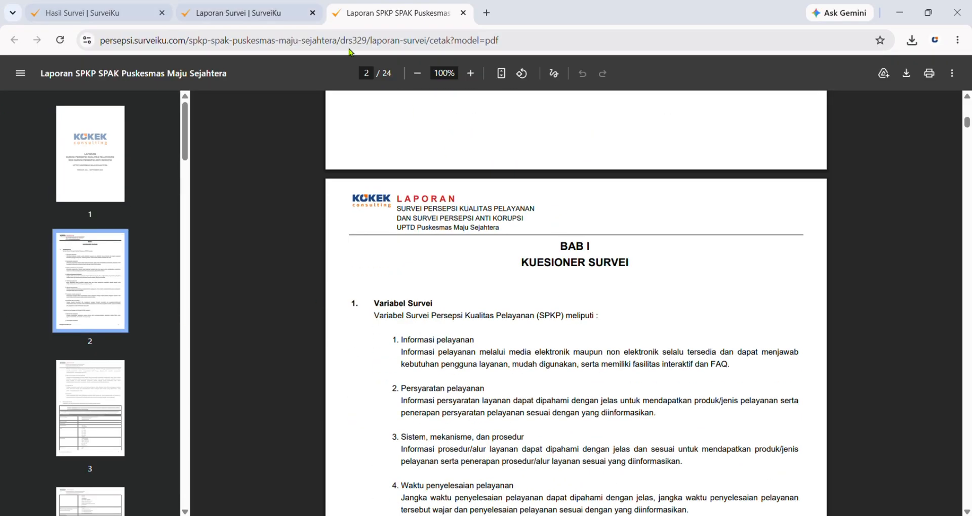
Read the SPKP and SPAK survey variables and the sample questionnaire with its respondent data fields in BAB I.
scroll(455, 254, down, 1)
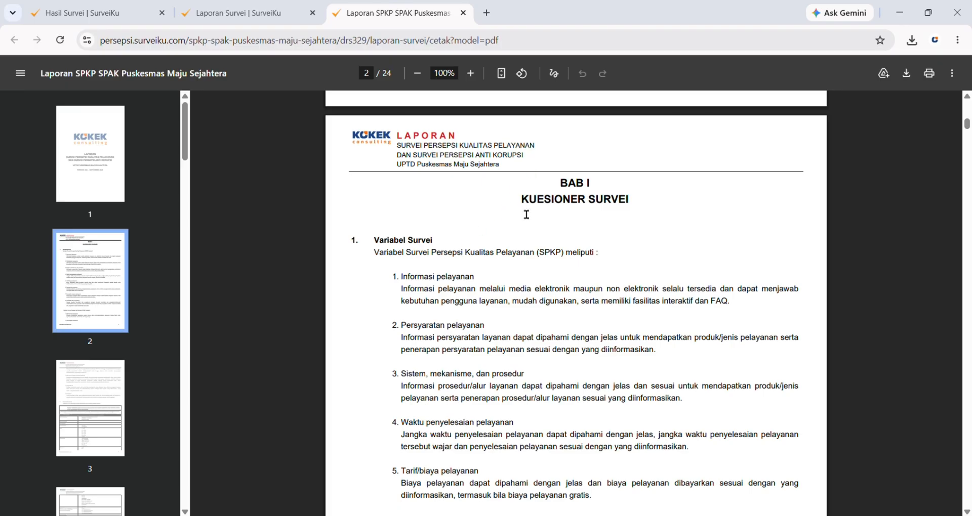
scroll(527, 214, down, 5)
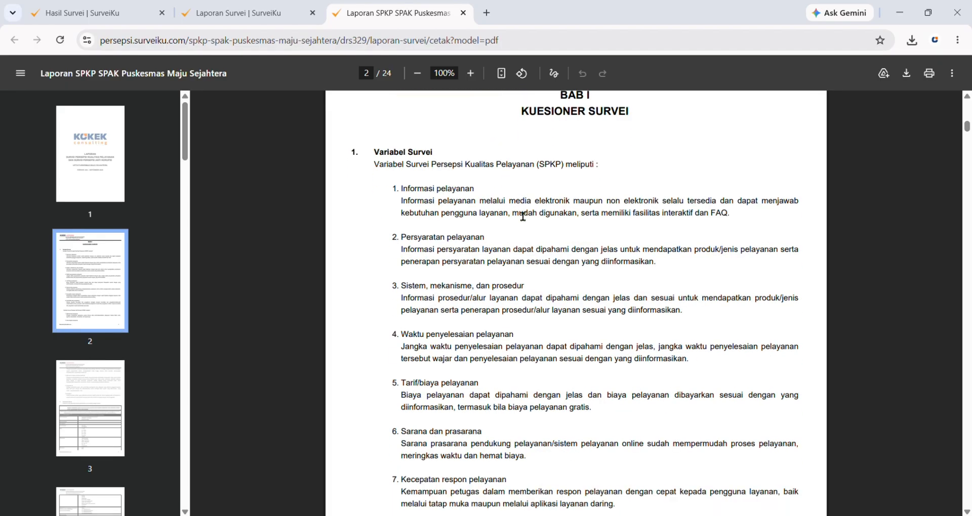
scroll(509, 255, down, 4)
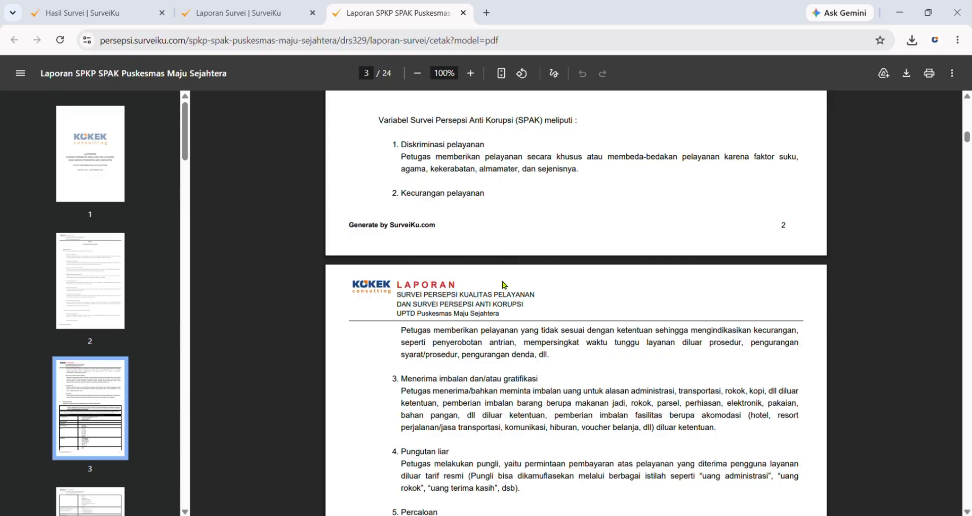
scroll(504, 285, down, 5)
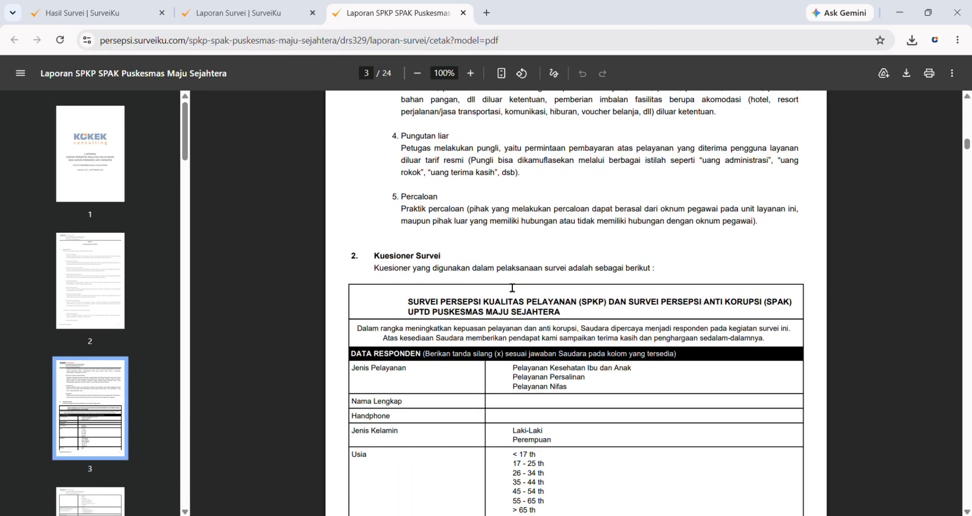
scroll(509, 290, down, 3)
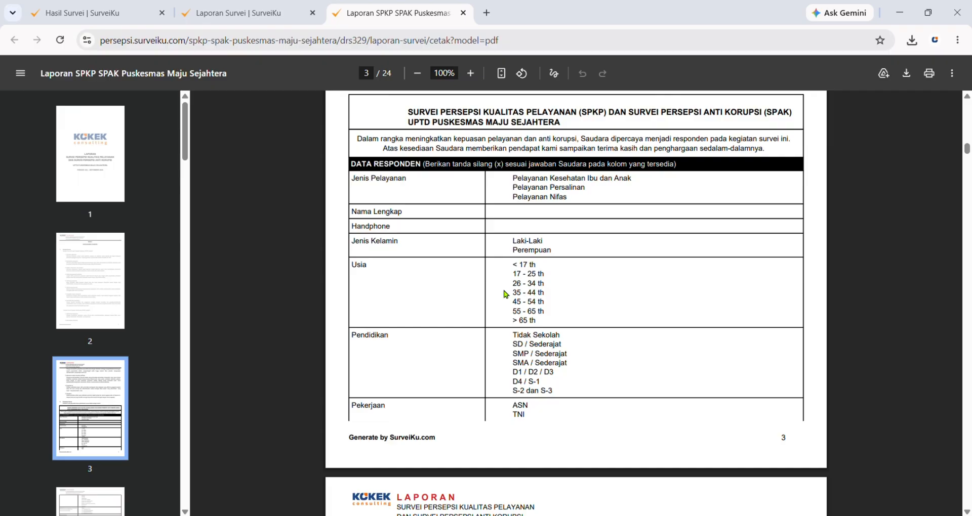
scroll(505, 293, down, 7)
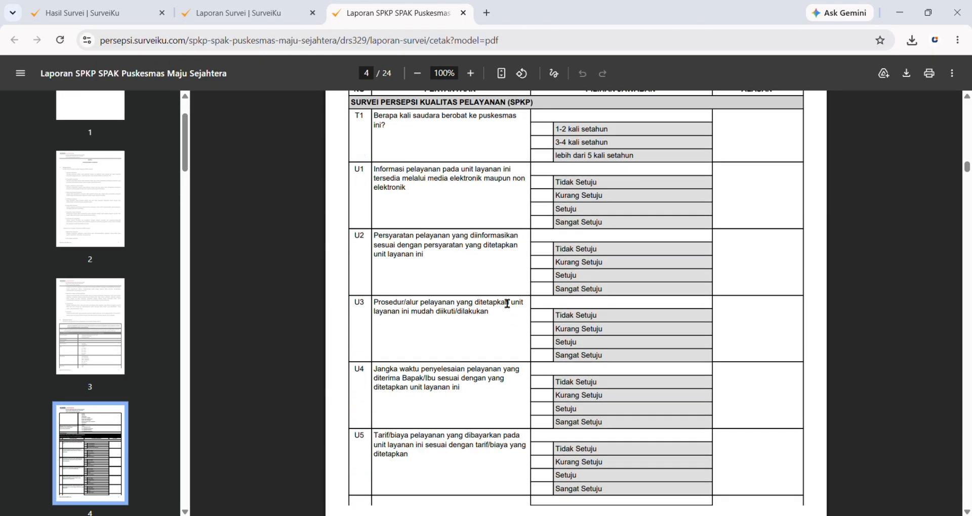
Examine BAB II Metodologi Survei, including the Krejcie formula, the number of respondents and the data collection methods.
scroll(507, 303, down, 20)
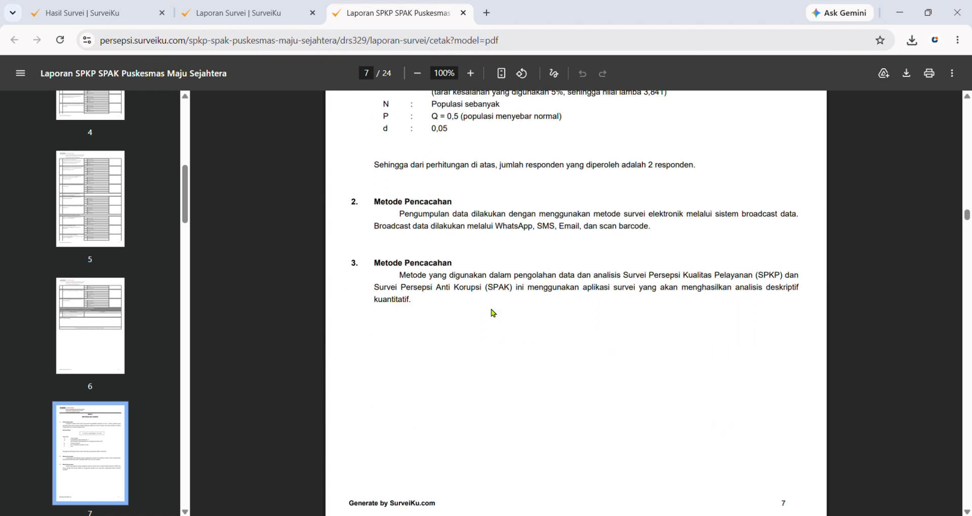
scroll(501, 315, up, 4)
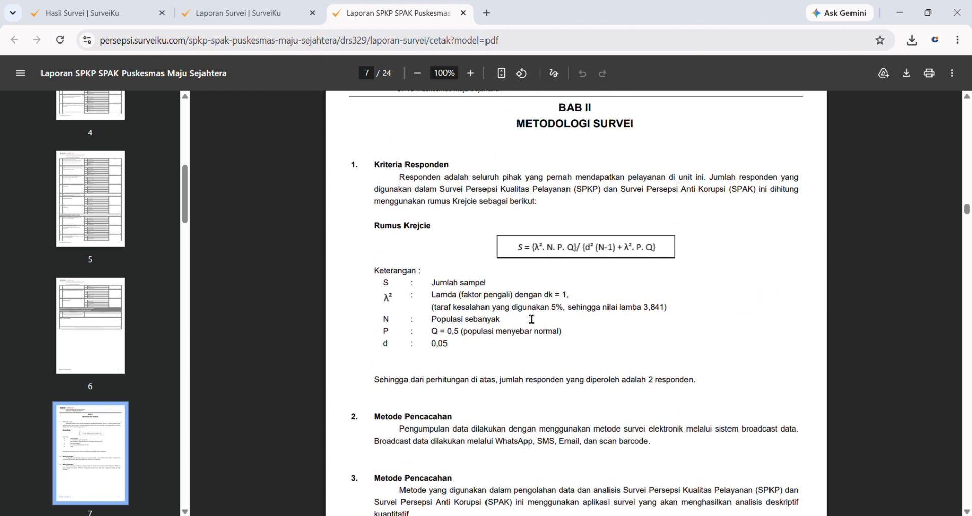
drag(647, 382, 660, 389)
Review the Jenis Pelayanan table and the SPKP element values with their bar chart in BAB III Pengolahan Survei.
scroll(567, 395, down, 12)
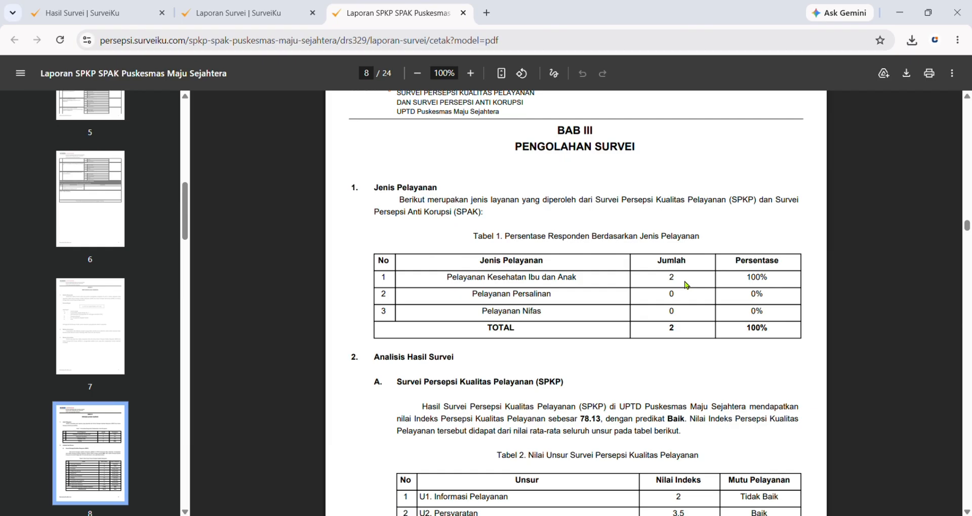
scroll(687, 285, down, 4)
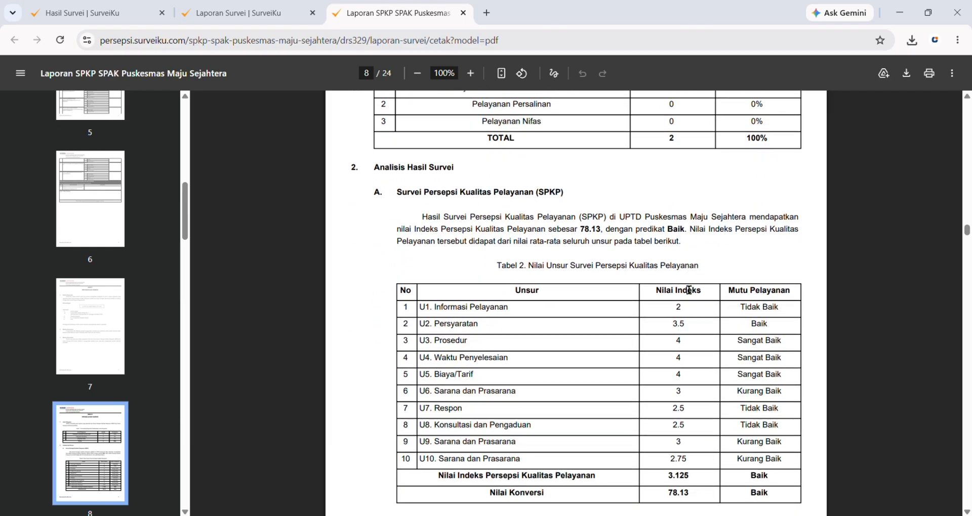
scroll(689, 290, down, 1)
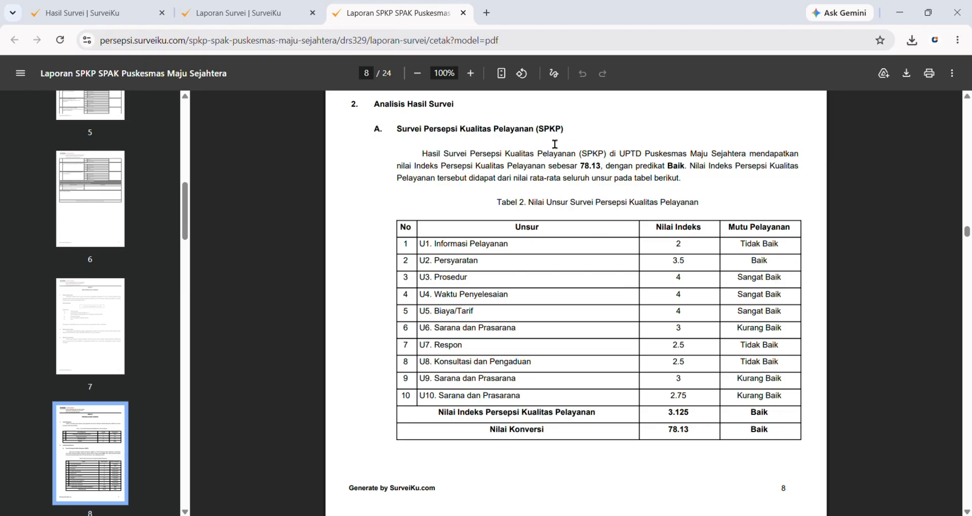
scroll(559, 180, down, 2)
scroll(559, 180, down, 9)
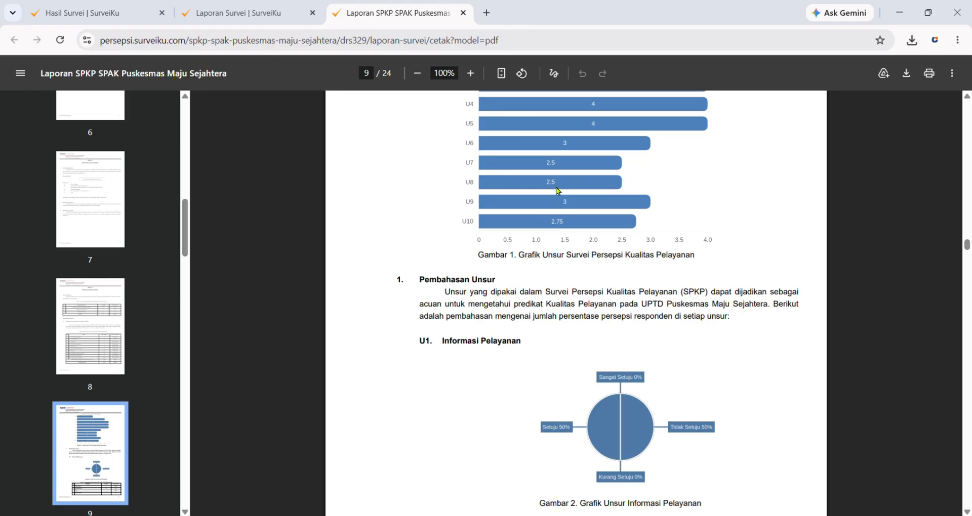
Examine the Pembahasan Unsur section for SPKP, with each element's chart, percentage table and the reasons given by respondents.
scroll(557, 197, down, 3)
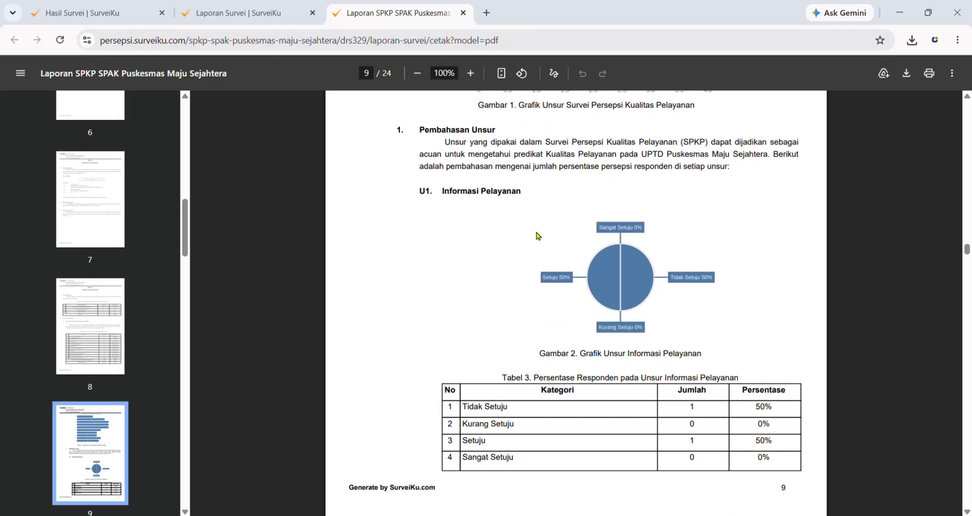
scroll(537, 237, down, 1)
scroll(573, 255, down, 2)
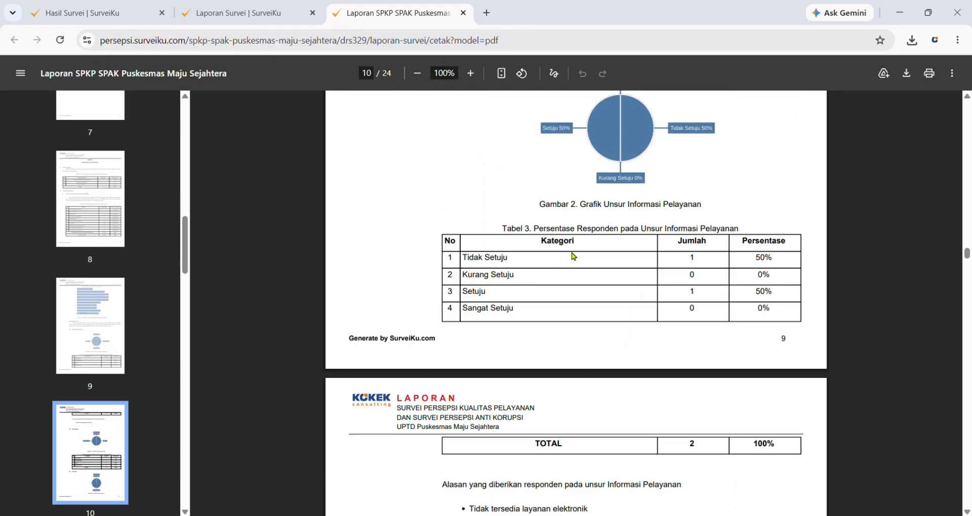
scroll(574, 255, down, 3)
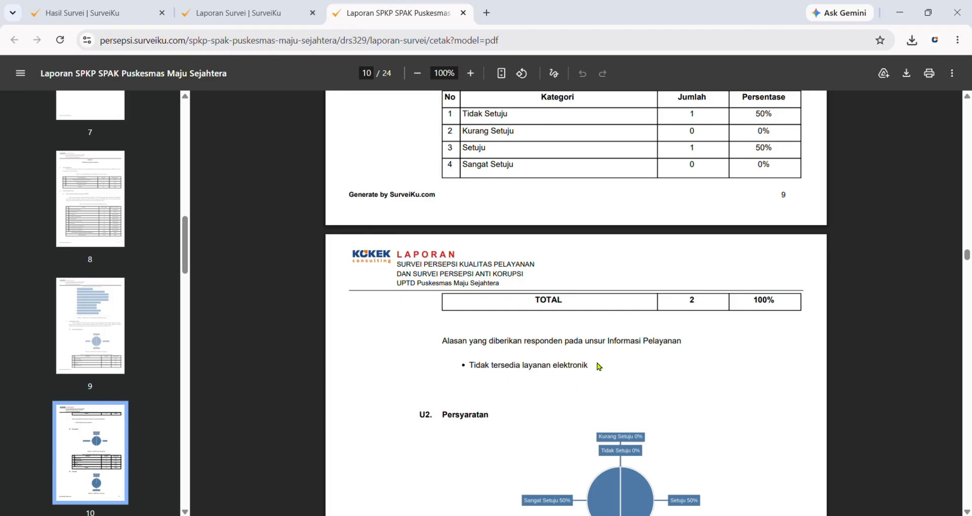
scroll(482, 387, down, 15)
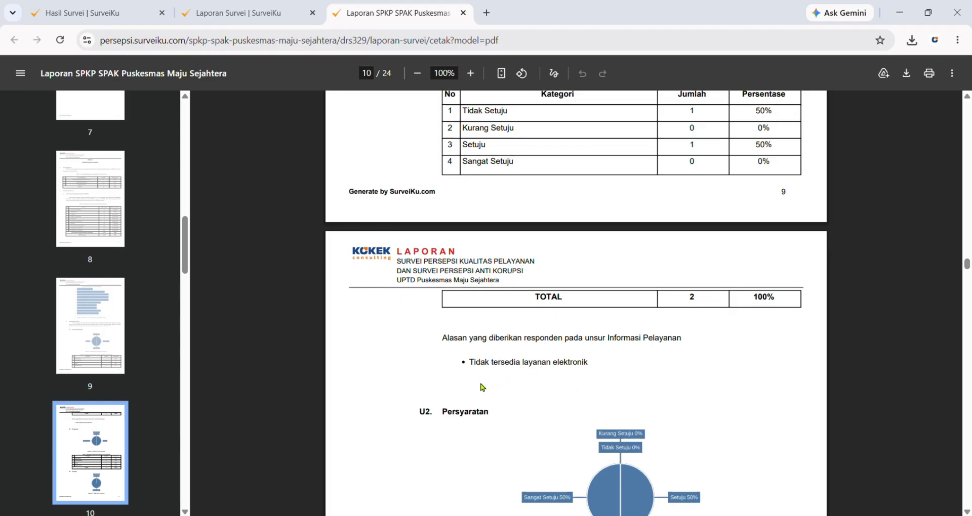
scroll(487, 307, down, 20)
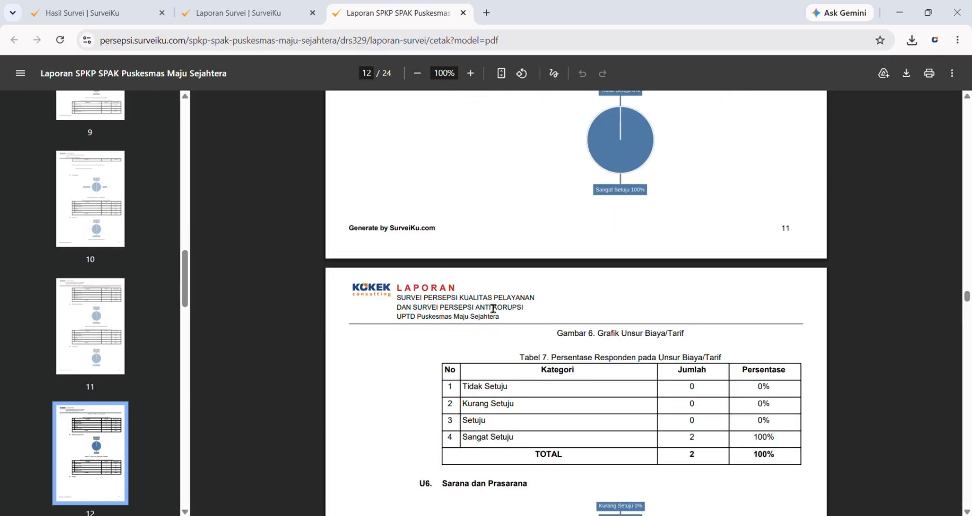
Review the Pertanyaan Terbuka answers, the SPAK element values and chart, and the discussion of each anti-corruption element.
scroll(481, 306, down, 14)
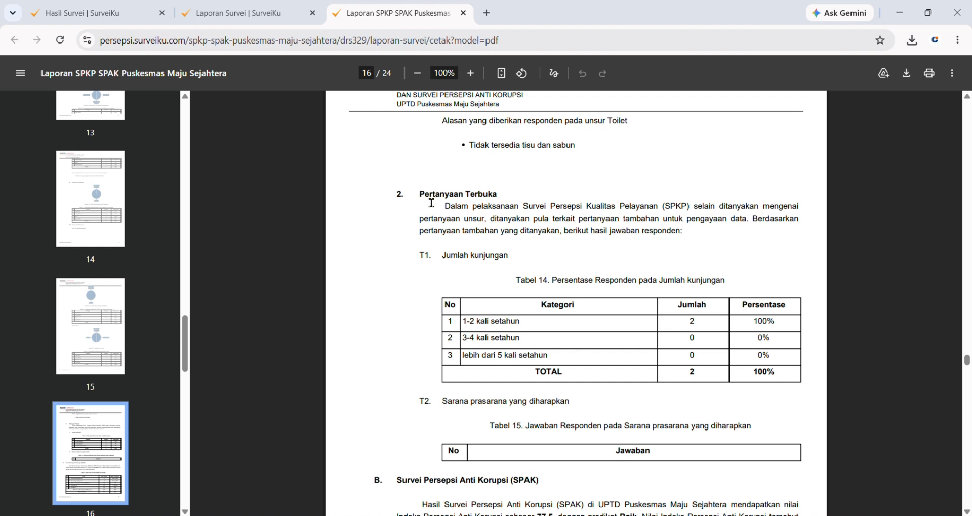
scroll(432, 203, down, 1)
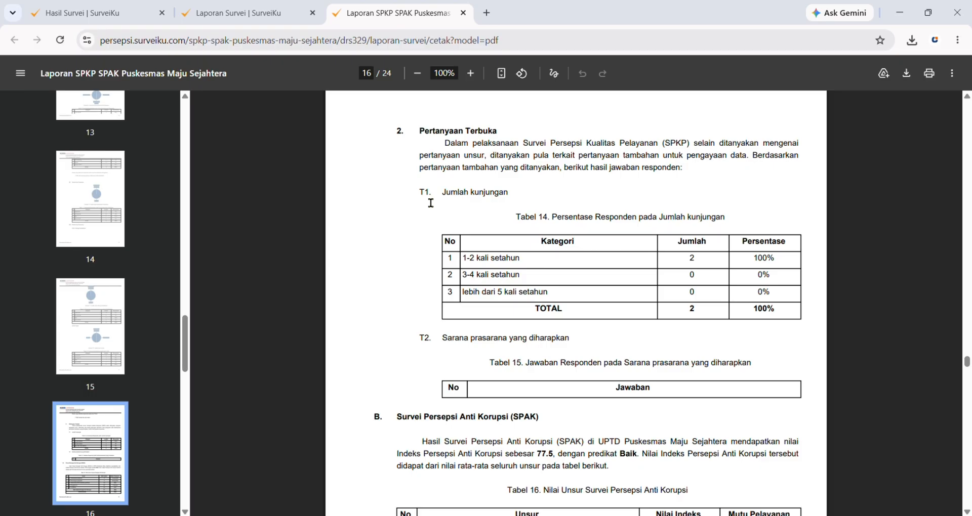
scroll(431, 203, down, 5)
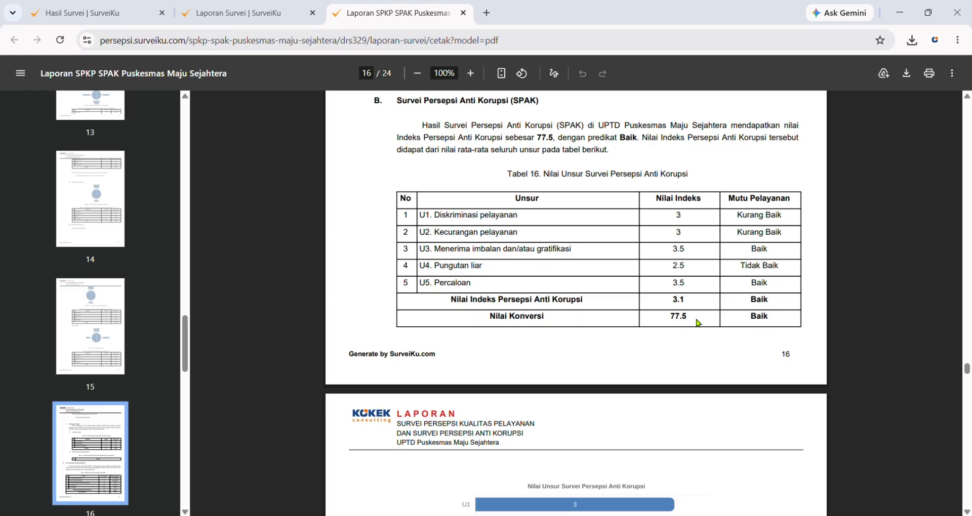
scroll(694, 324, down, 7)
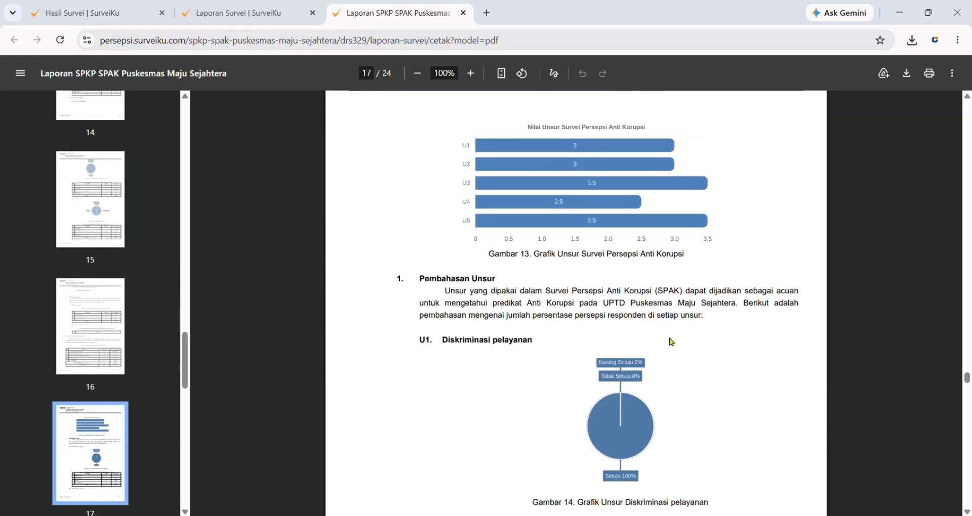
scroll(612, 299, down, 3)
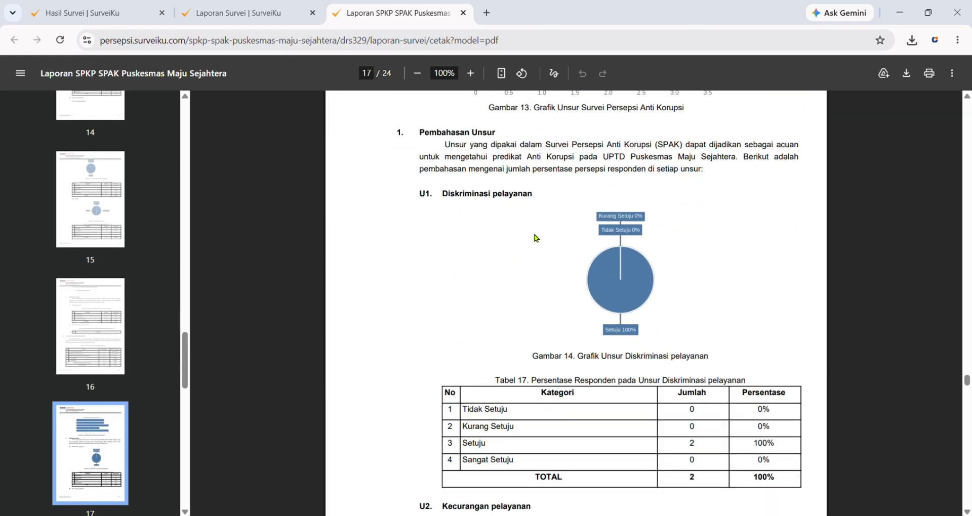
scroll(536, 238, down, 20)
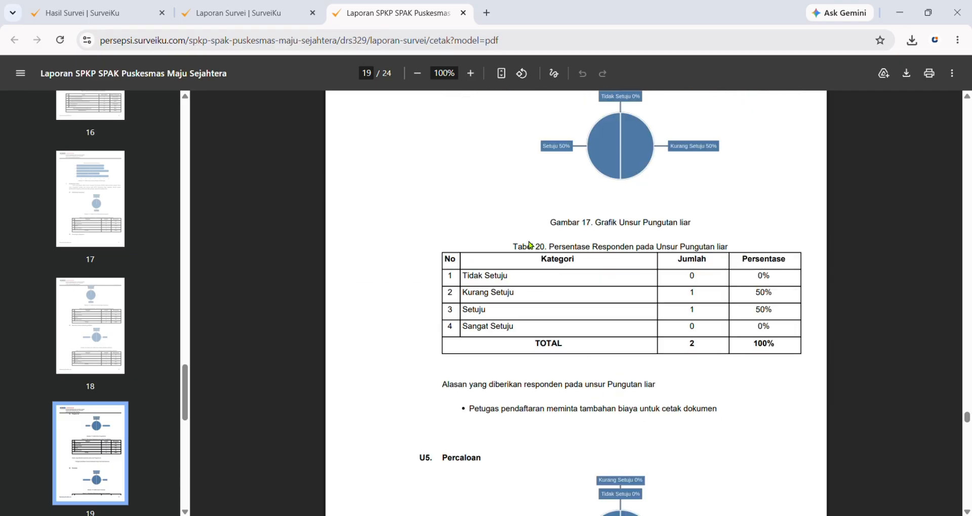
Read the qualitative question's answers and the Saran Responden section of the report.
scroll(530, 246, down, 15)
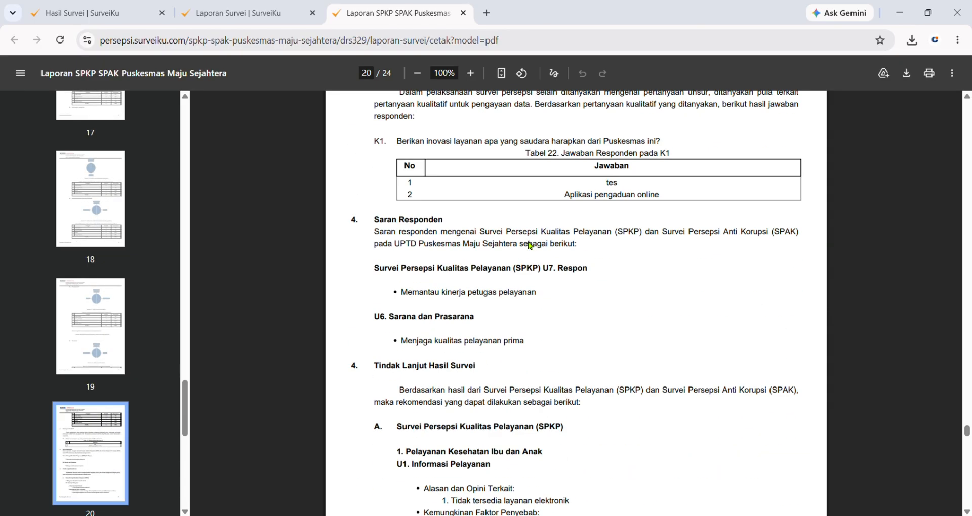
scroll(480, 260, down, 1)
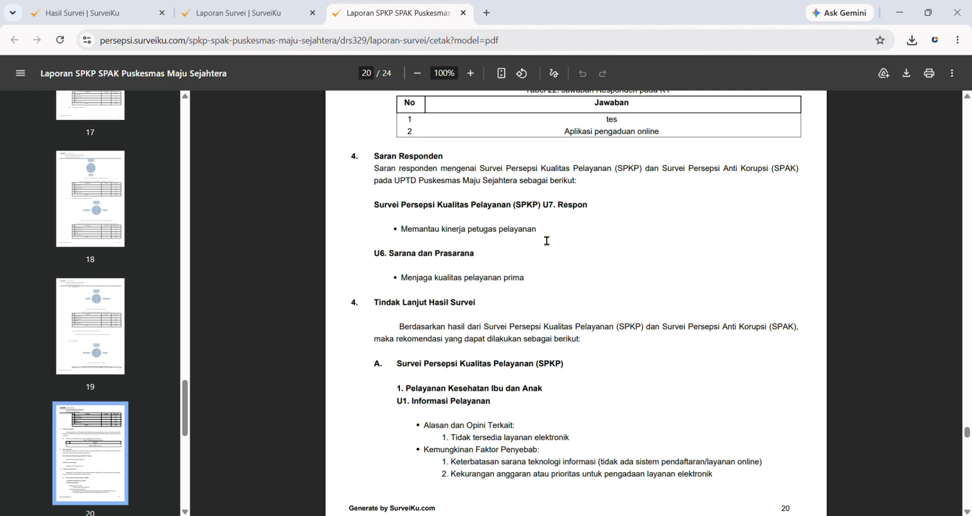
scroll(546, 241, down, 1)
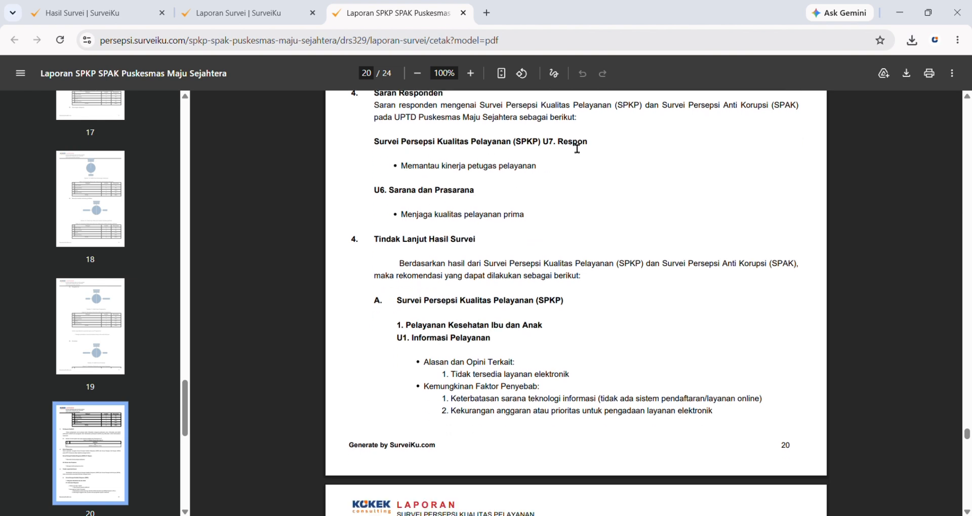
scroll(574, 157, down, 1)
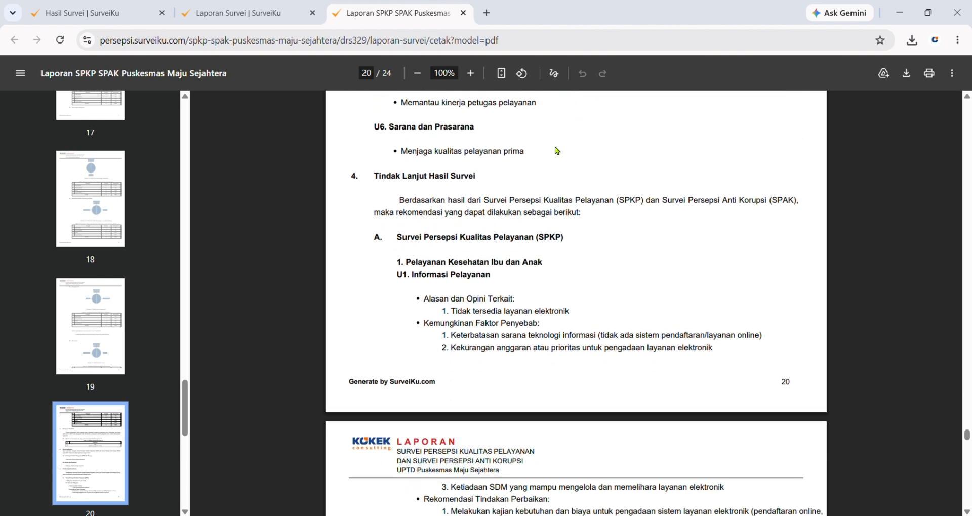
Study the Tindak Lanjut Hasil Survei section's reasons, possible causes and recommended improvements for U1 Informasi Pelayanan, briefly highlighting the stated reason.
scroll(506, 175, down, 1)
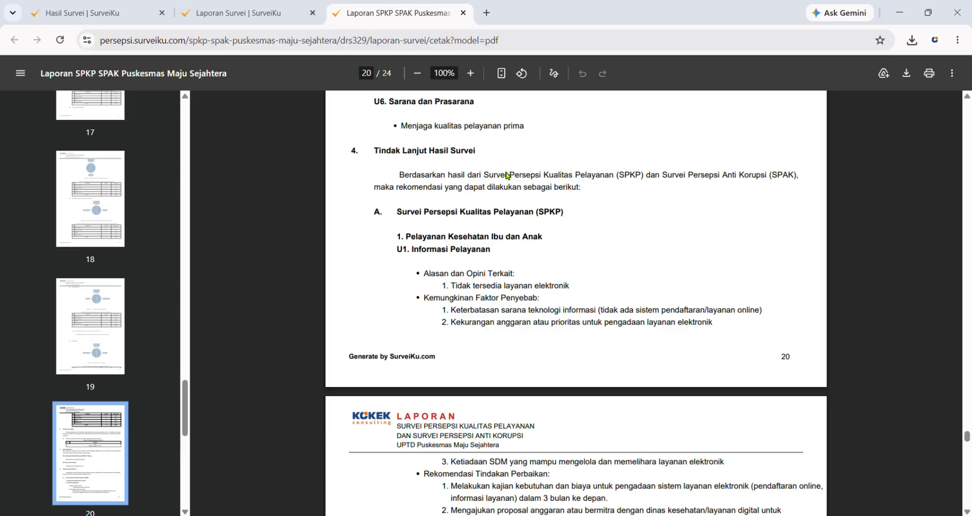
scroll(507, 175, up, 1)
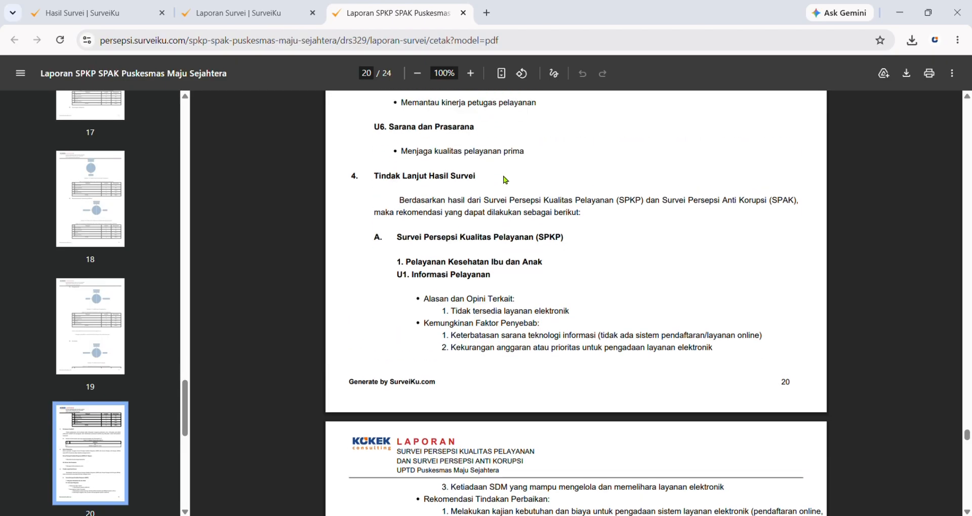
scroll(505, 180, down, 1)
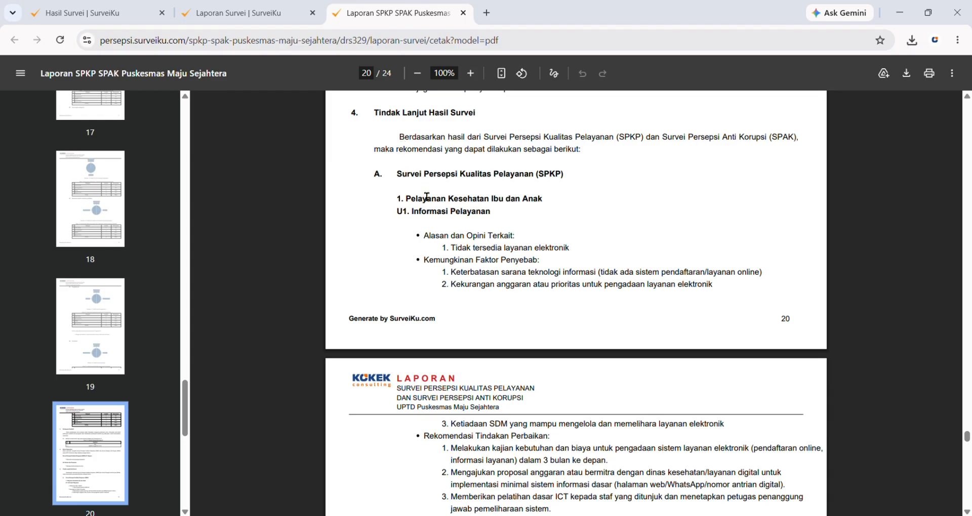
scroll(427, 196, down, 1)
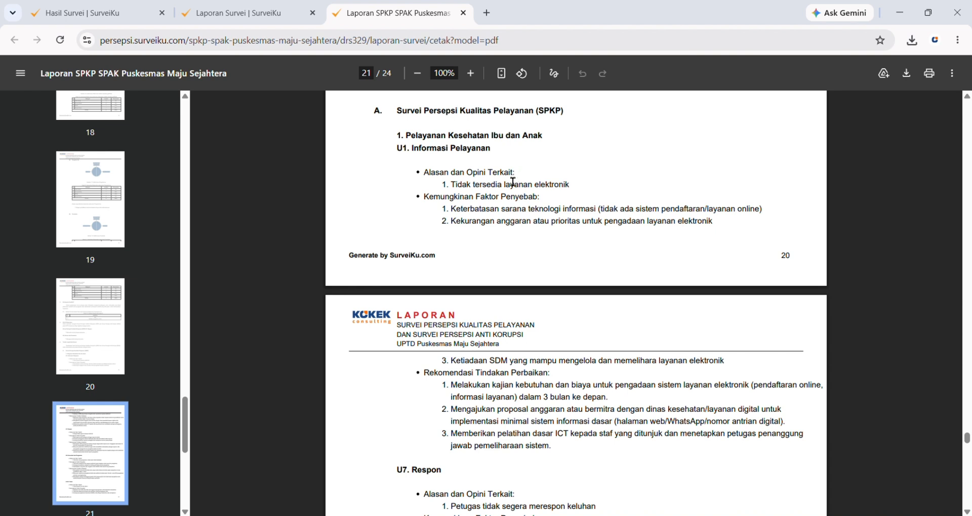
scroll(508, 185, down, 1)
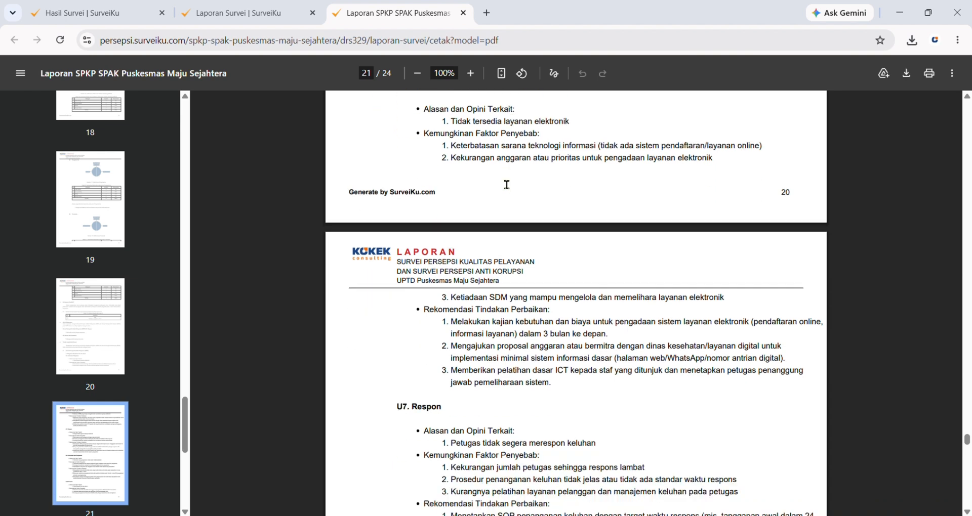
scroll(486, 153, up, 1)
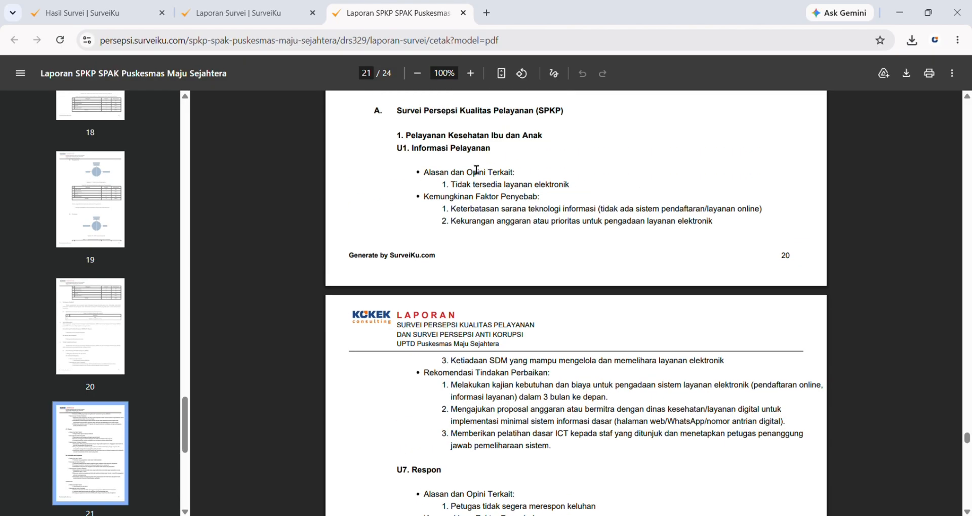
triple_click(458, 188)
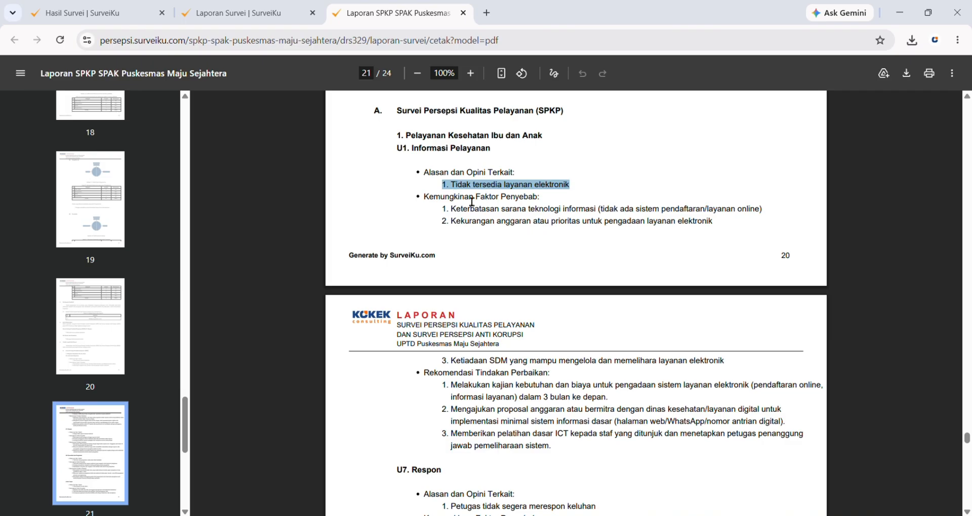
click(445, 202)
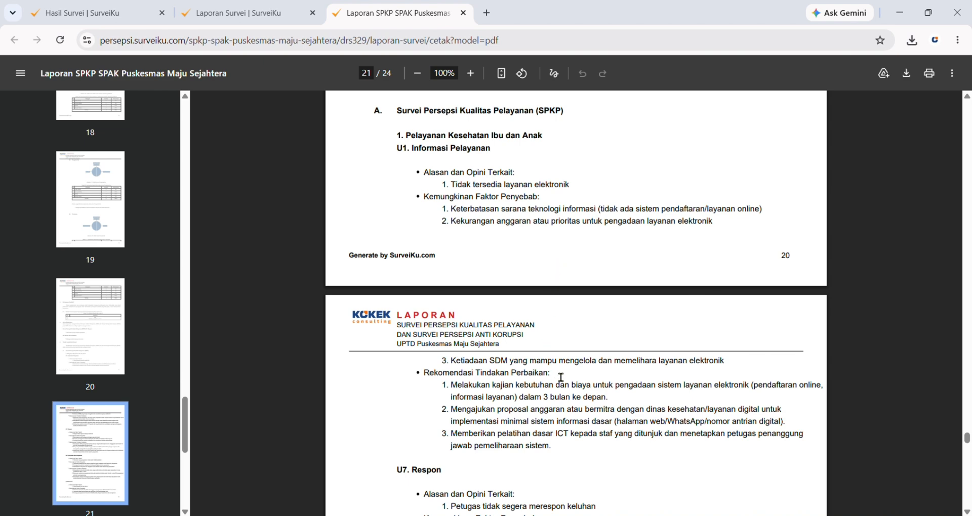
Read the SPKP follow-up section's reasons, possible causes and recommended improvements for U1 Informasi Pelayanan, U7 Respon and U8 Konsultasi dan Pengaduan.
scroll(561, 374, down, 1)
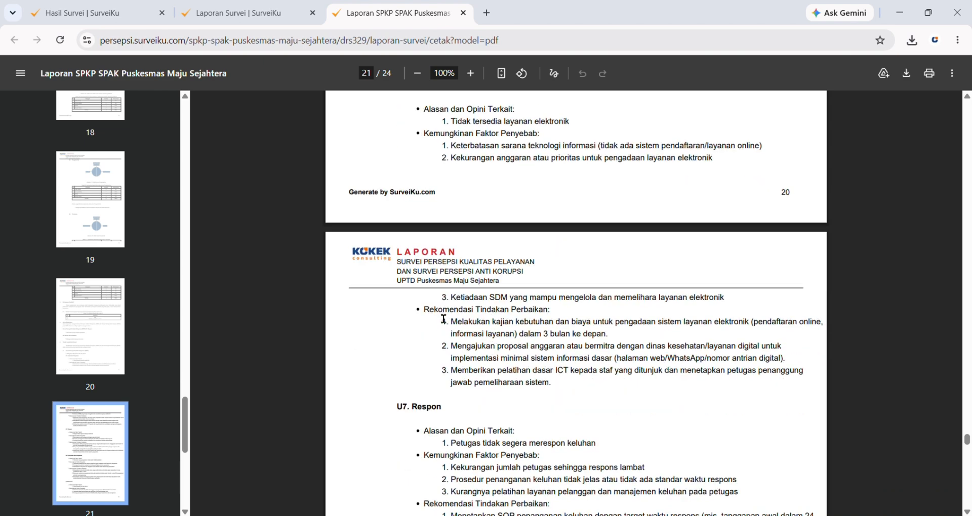
scroll(443, 319, down, 2)
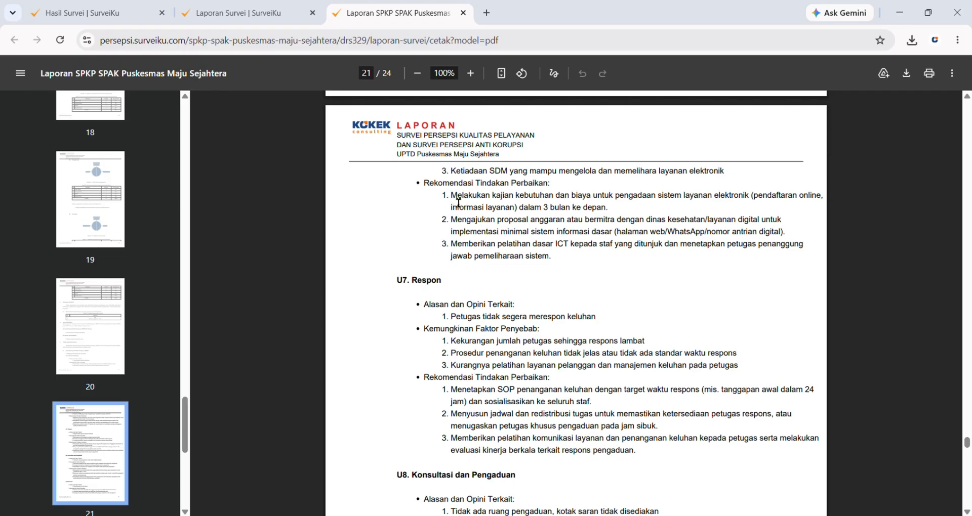
scroll(458, 202, up, 1)
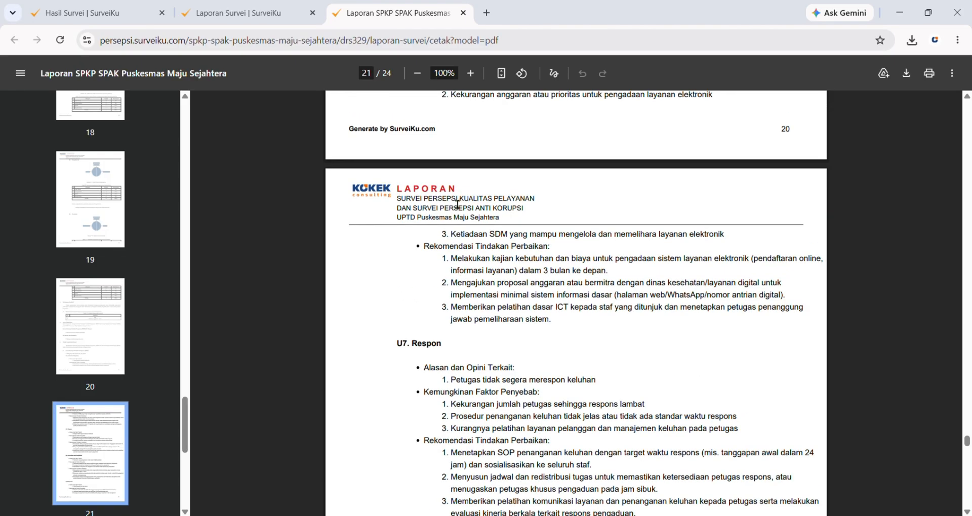
scroll(458, 204, up, 1)
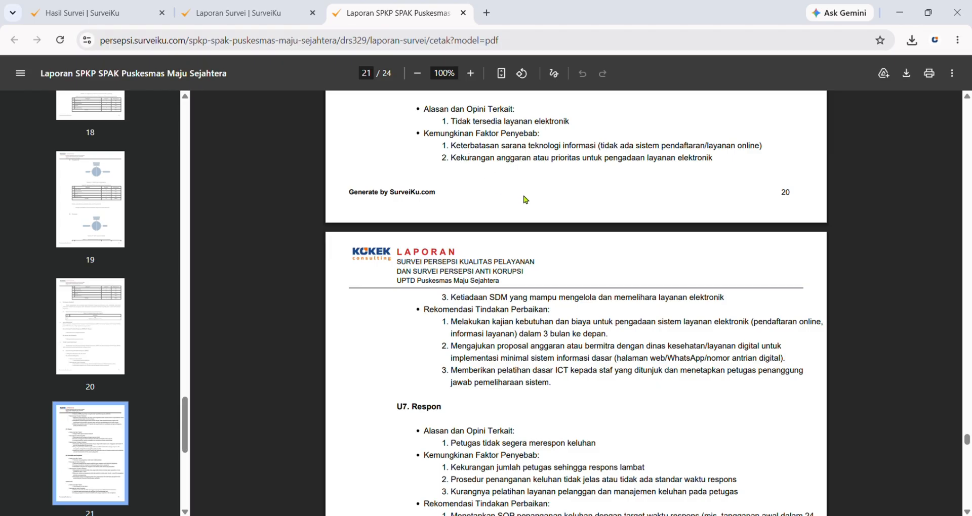
scroll(525, 199, down, 1)
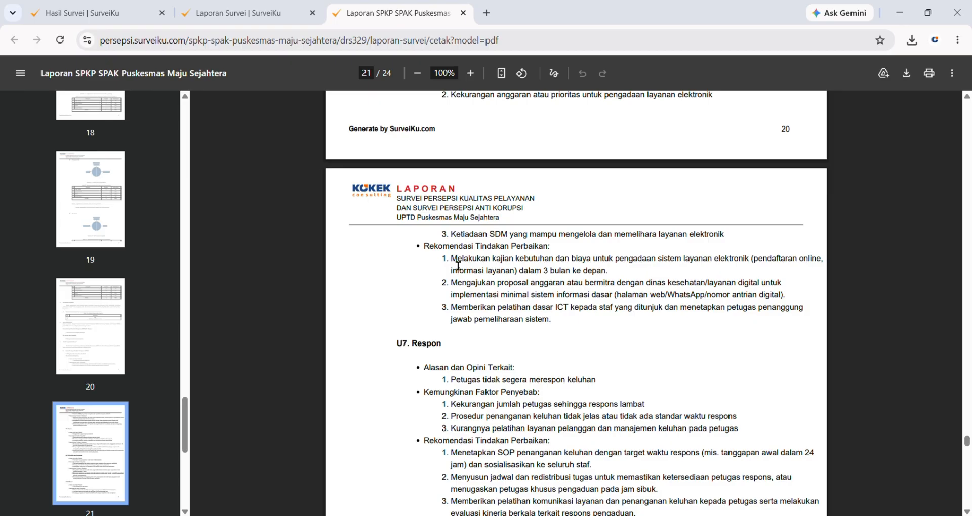
scroll(458, 264, up, 3)
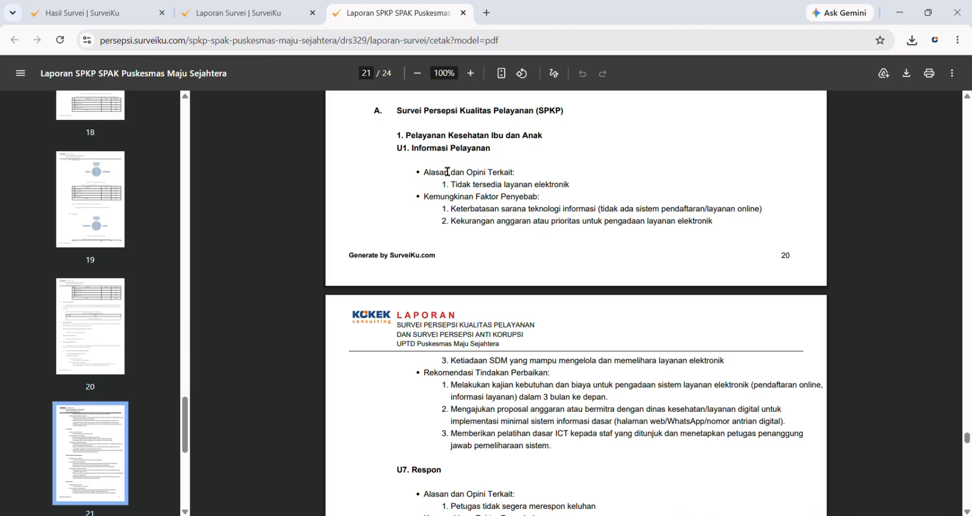
scroll(447, 172, down, 5)
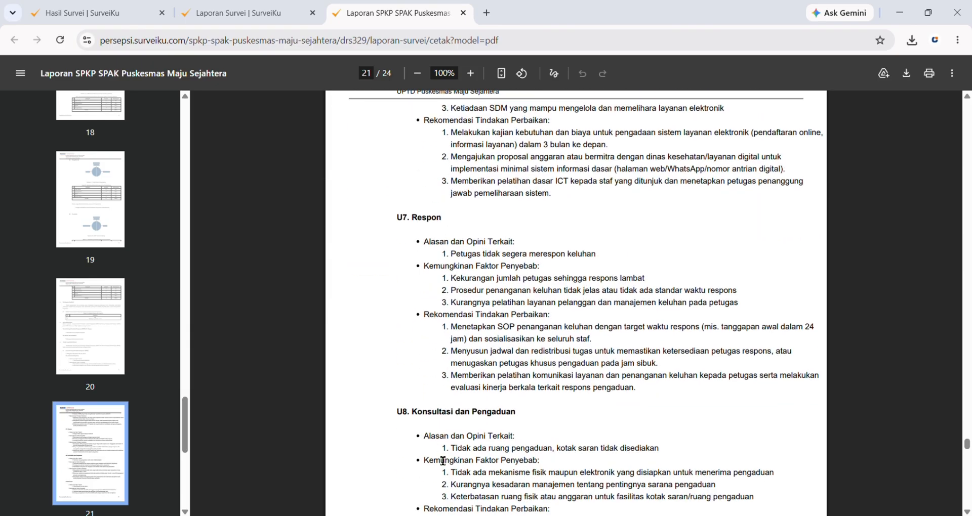
scroll(485, 412, up, 4)
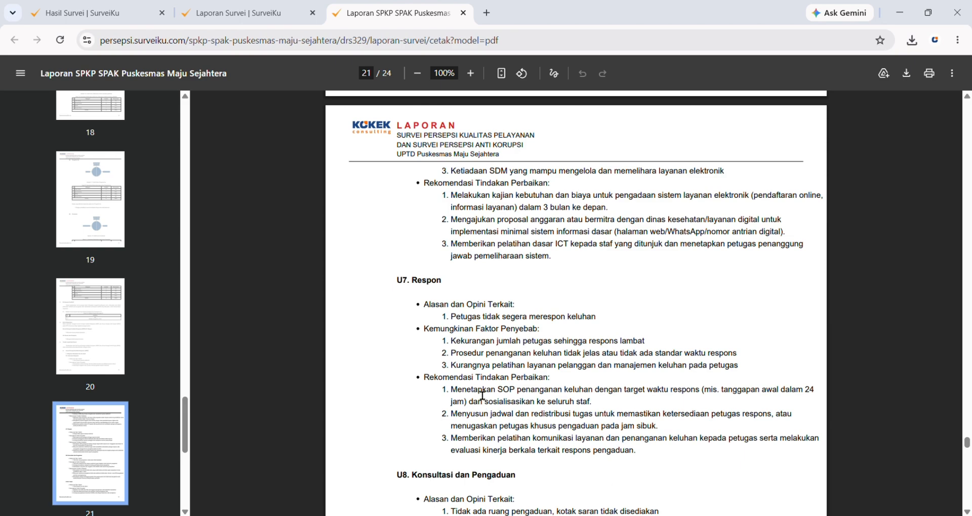
scroll(483, 388, up, 3)
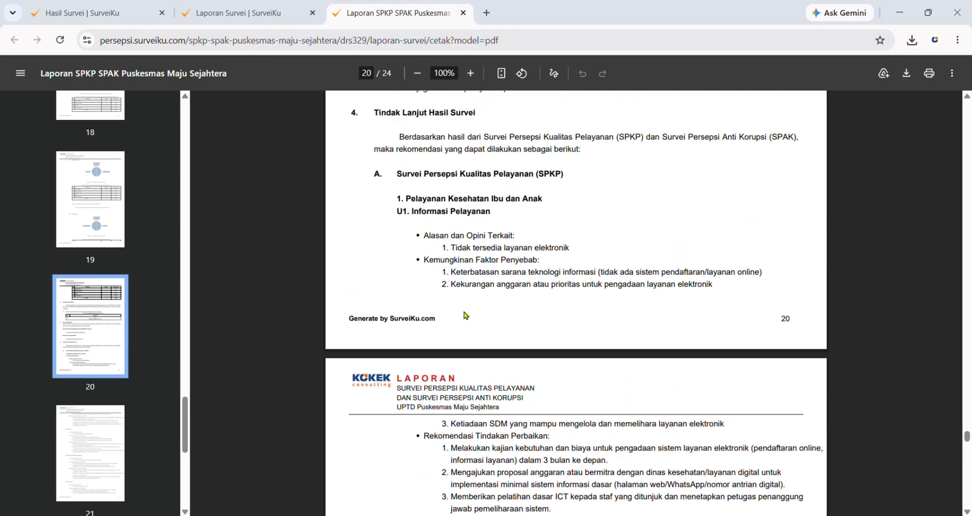
Review the follow-up recommendations for Survei Persepsi Anti Korupsi (SPAK), including U4 Pungutan liar and U1 on general service quality.
scroll(466, 316, down, 15)
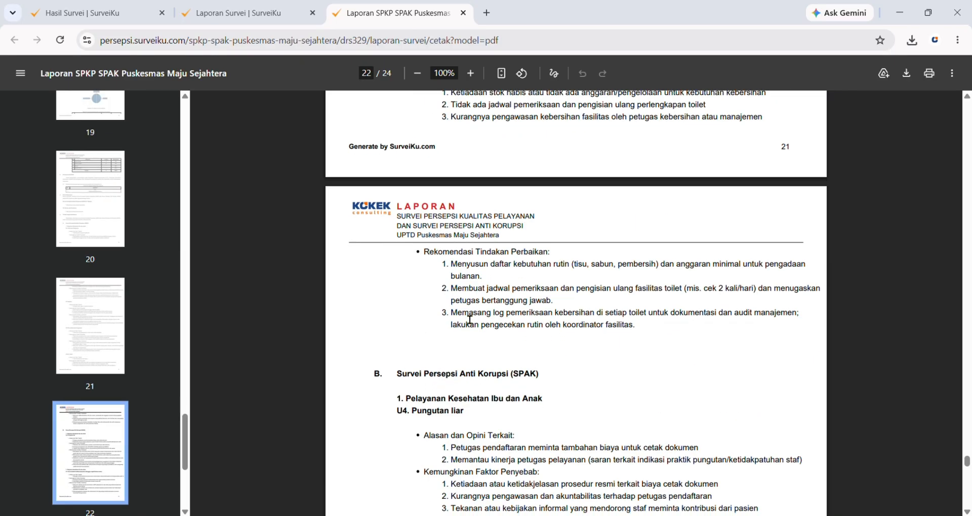
scroll(470, 319, down, 5)
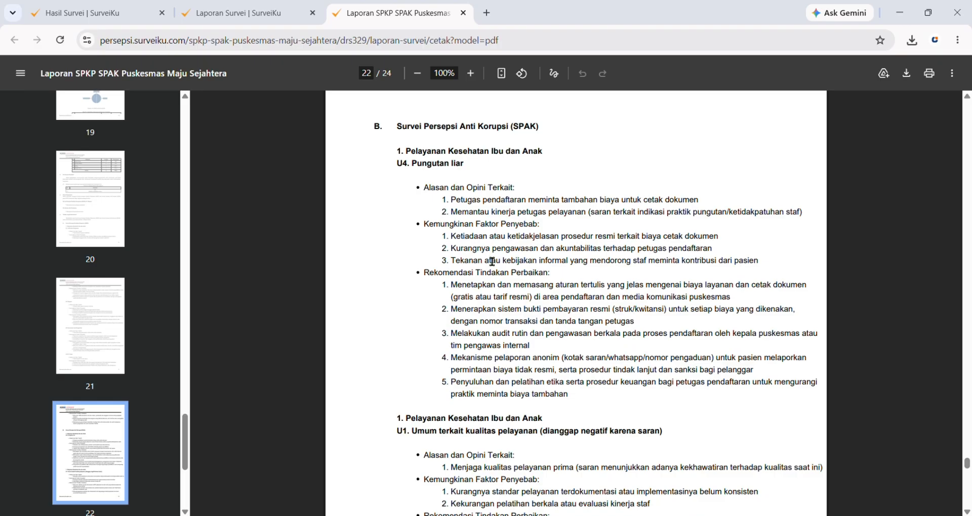
scroll(491, 262, down, 1)
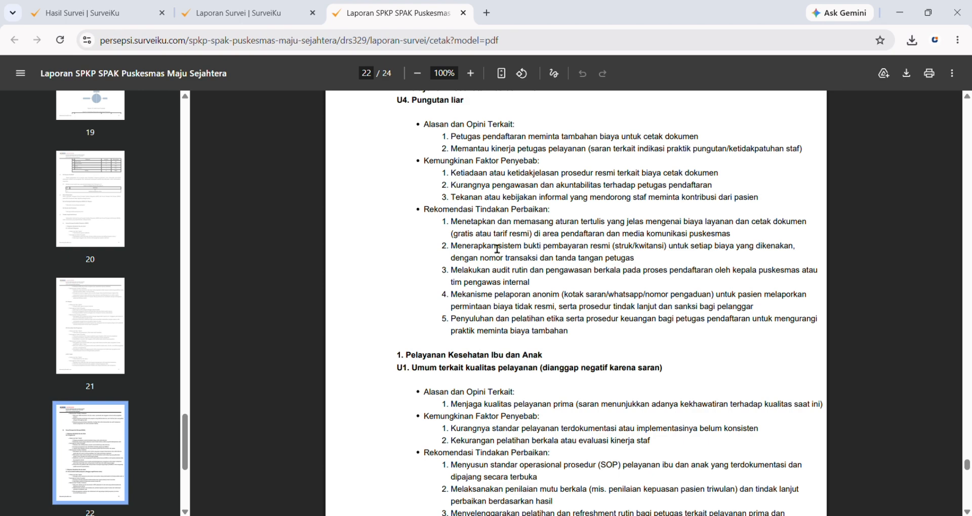
scroll(480, 251, down, 10)
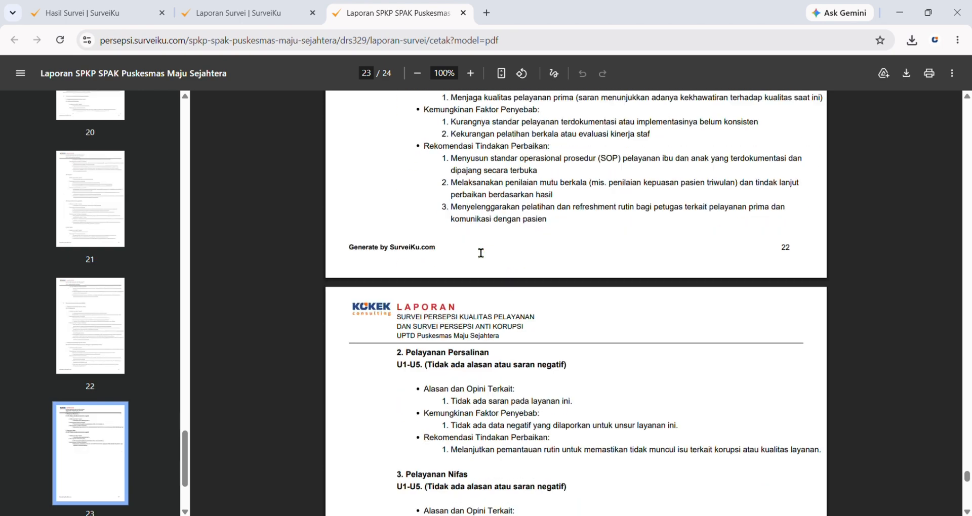
Examine the BAB IV Data Survei chapter with its respondent data table, Capture Aplikasi Survei and Link Akses Hasil Survei sections.
scroll(481, 252, down, 7)
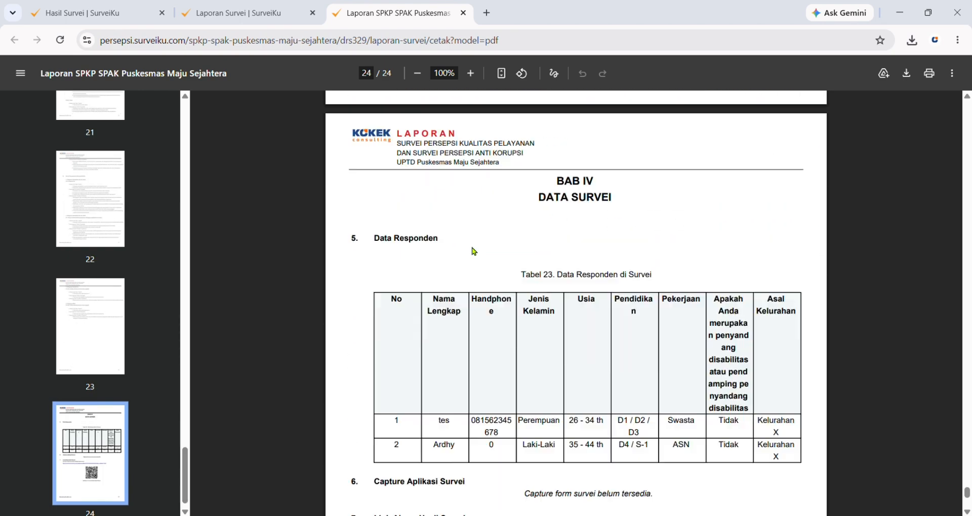
scroll(474, 251, down, 3)
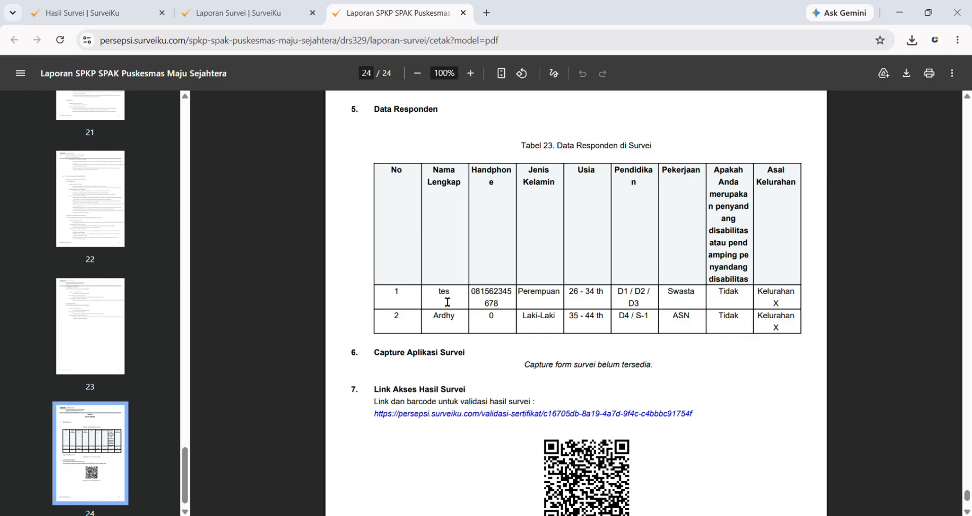
scroll(447, 302, down, 3)
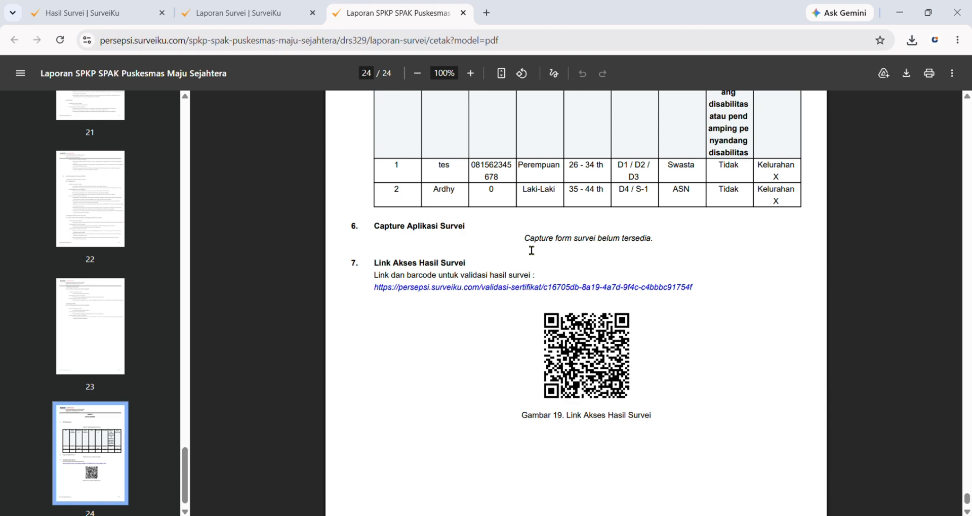
Return to the survey workspace, open the Form Survei design page and preview the survey form.
click(108, 17)
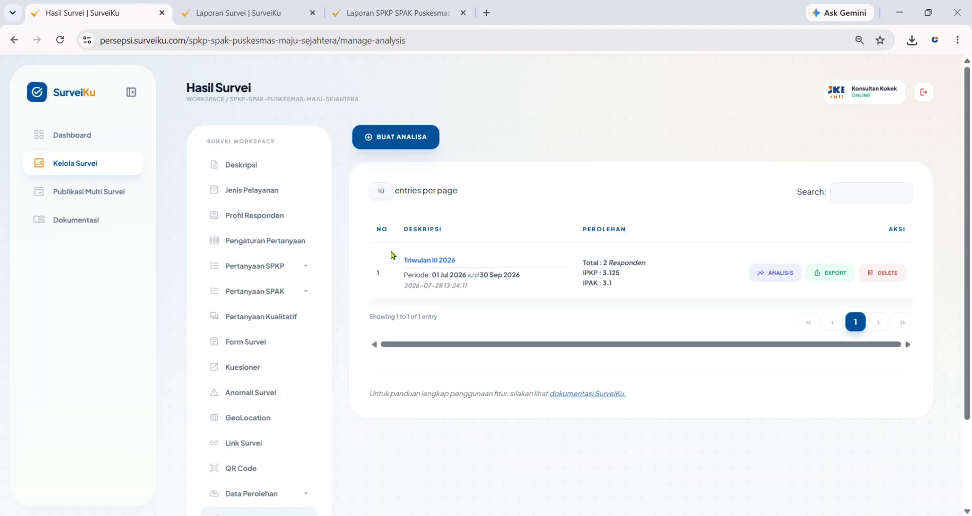
click(266, 346)
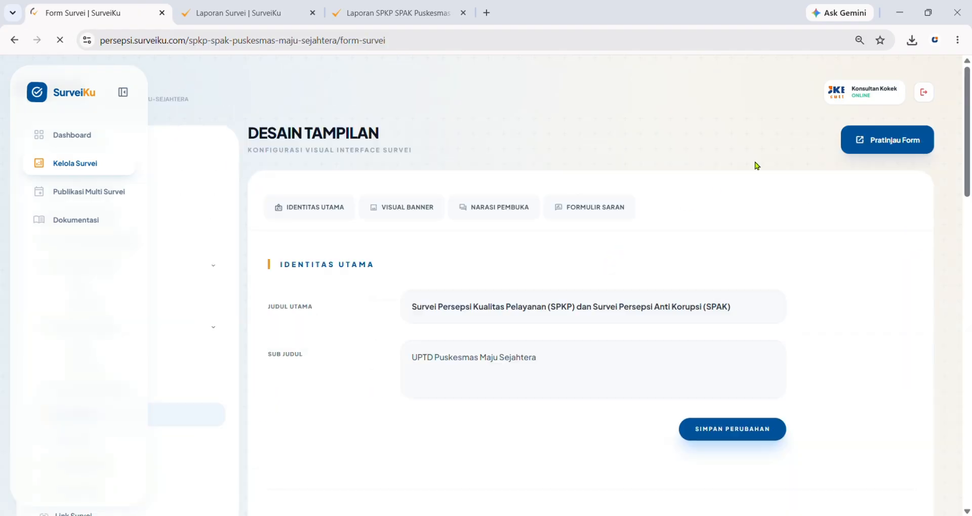
click(888, 144)
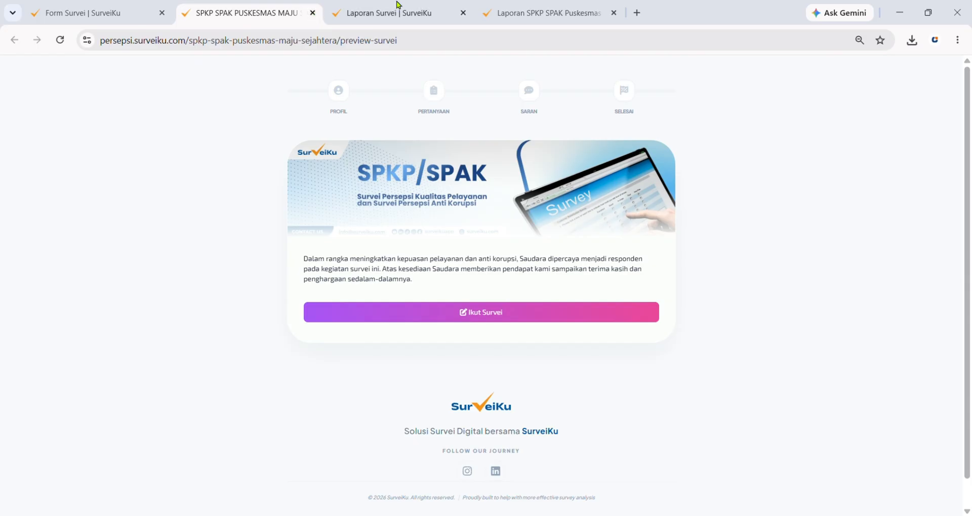
Go back to the PDF report and check the result validation link and QR code on its last page.
click(529, 5)
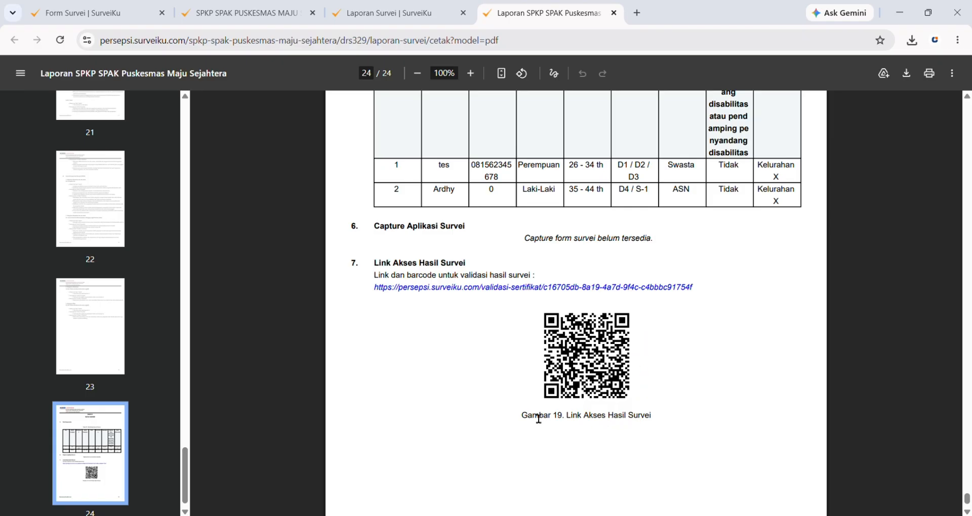
scroll(524, 296, down, 1)
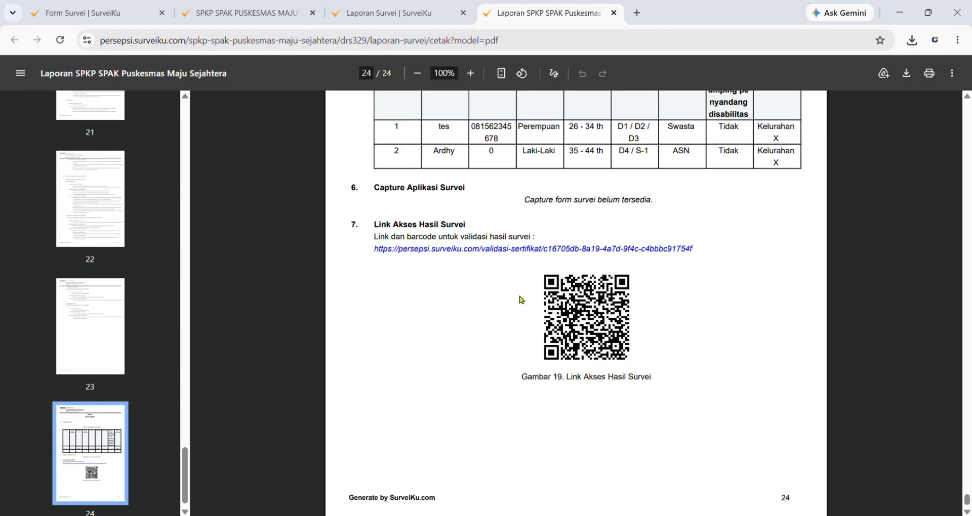
scroll(519, 305, up, 1)
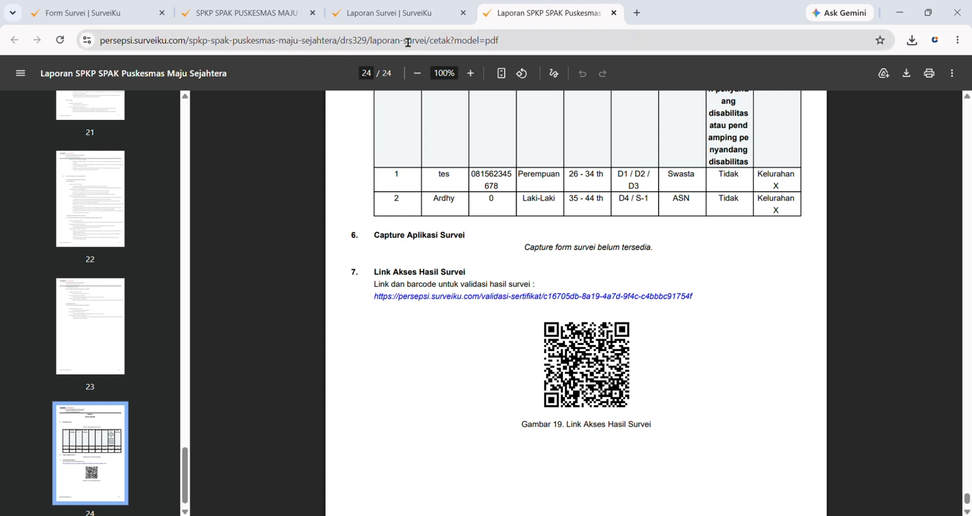
Open the Periode Survei settings from the survey workspace and review the survey schedule and manual postponement options.
click(268, 10)
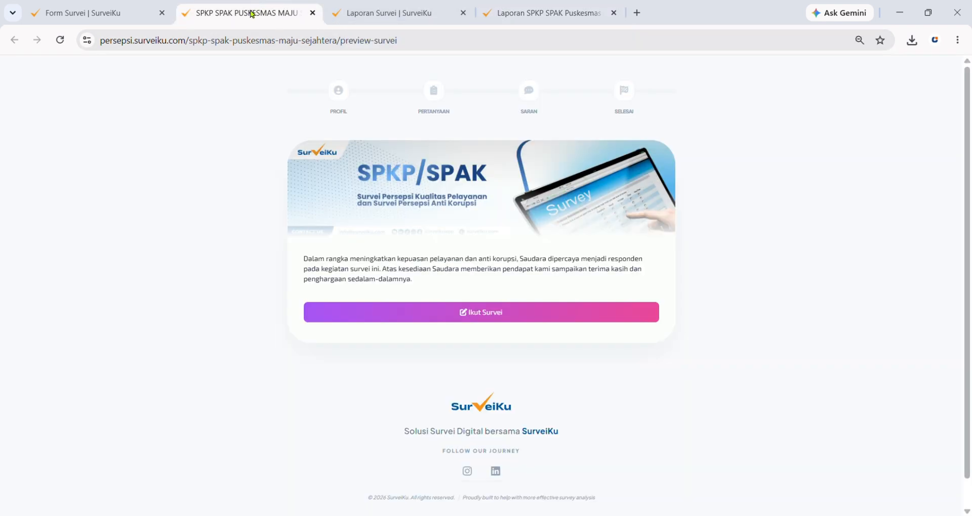
click(119, 11)
scroll(267, 292, down, 5)
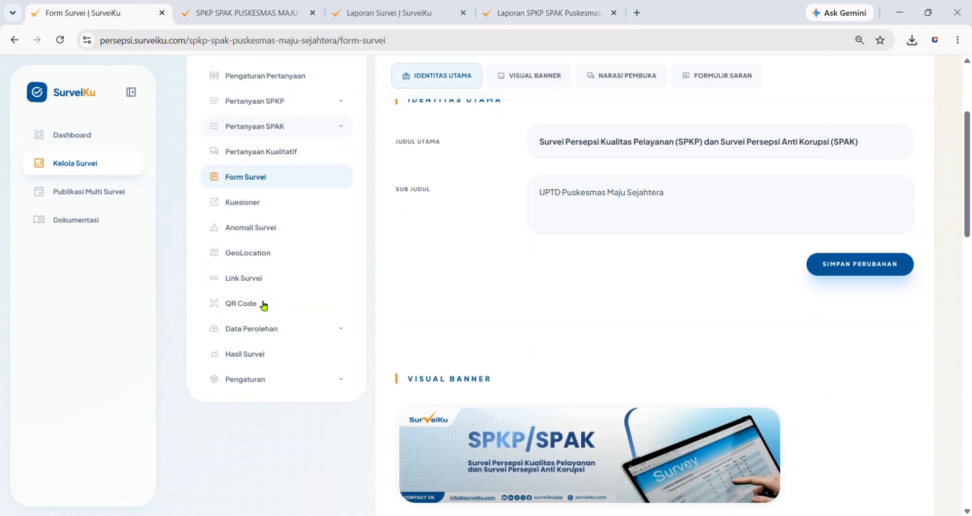
click(264, 296)
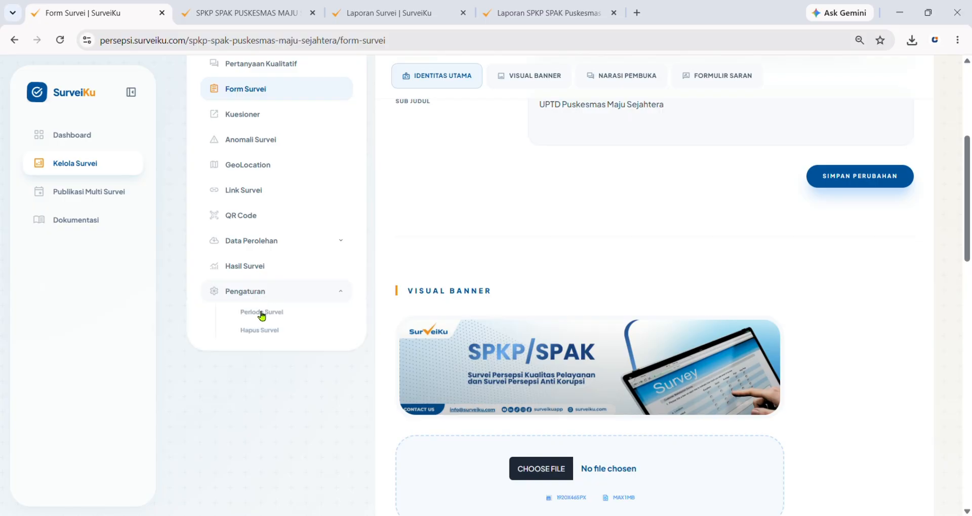
click(260, 312)
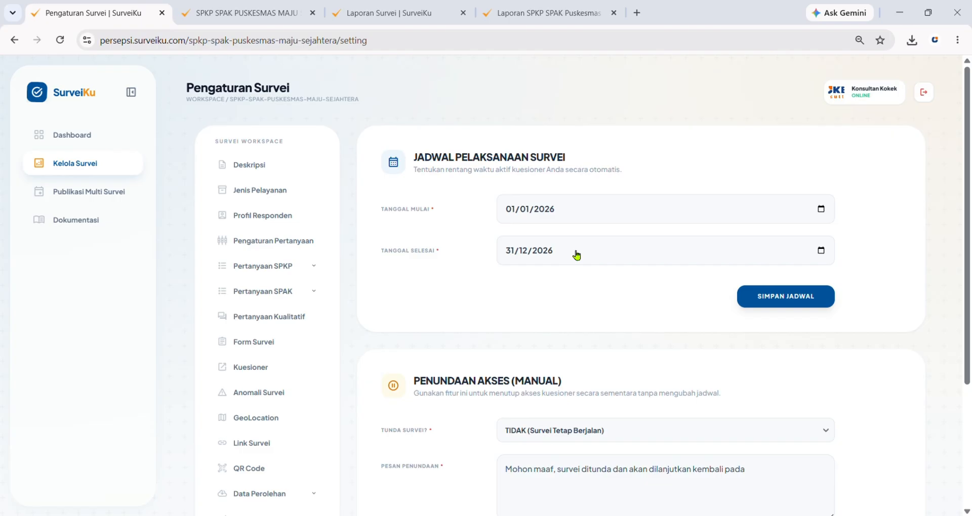
scroll(579, 261, down, 3)
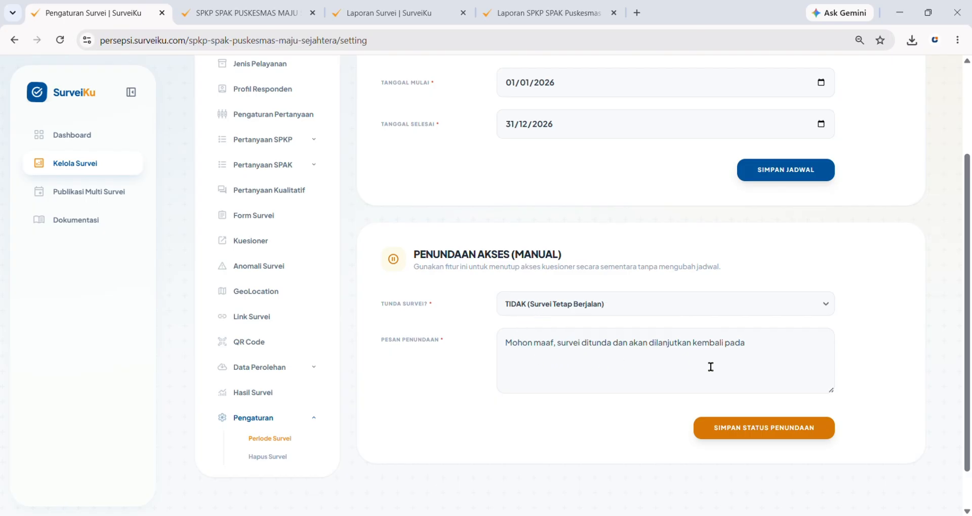
scroll(711, 367, up, 3)
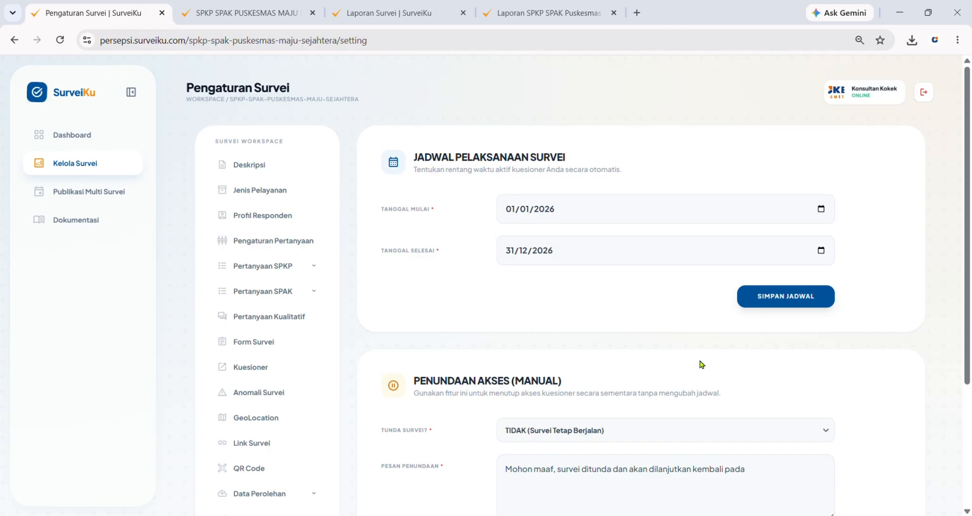